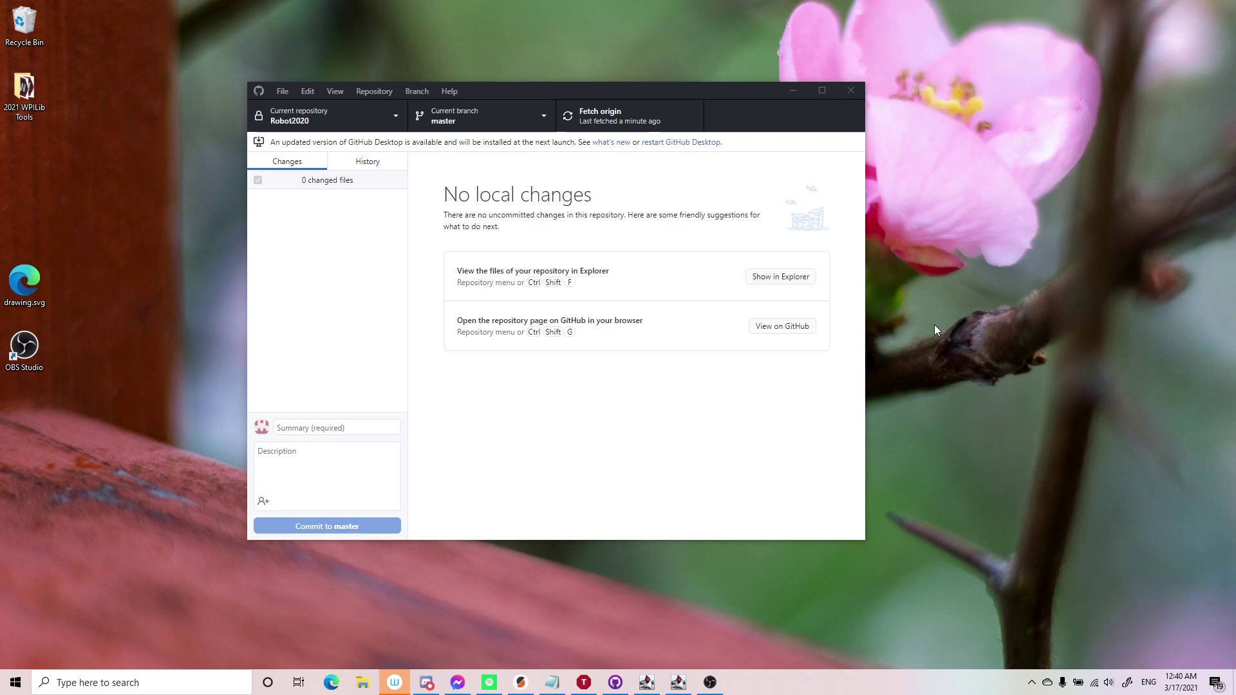
# Fetch the origin of the Robot2020 repository and switch the current branch to autonav.
pyautogui.click(766, 192)
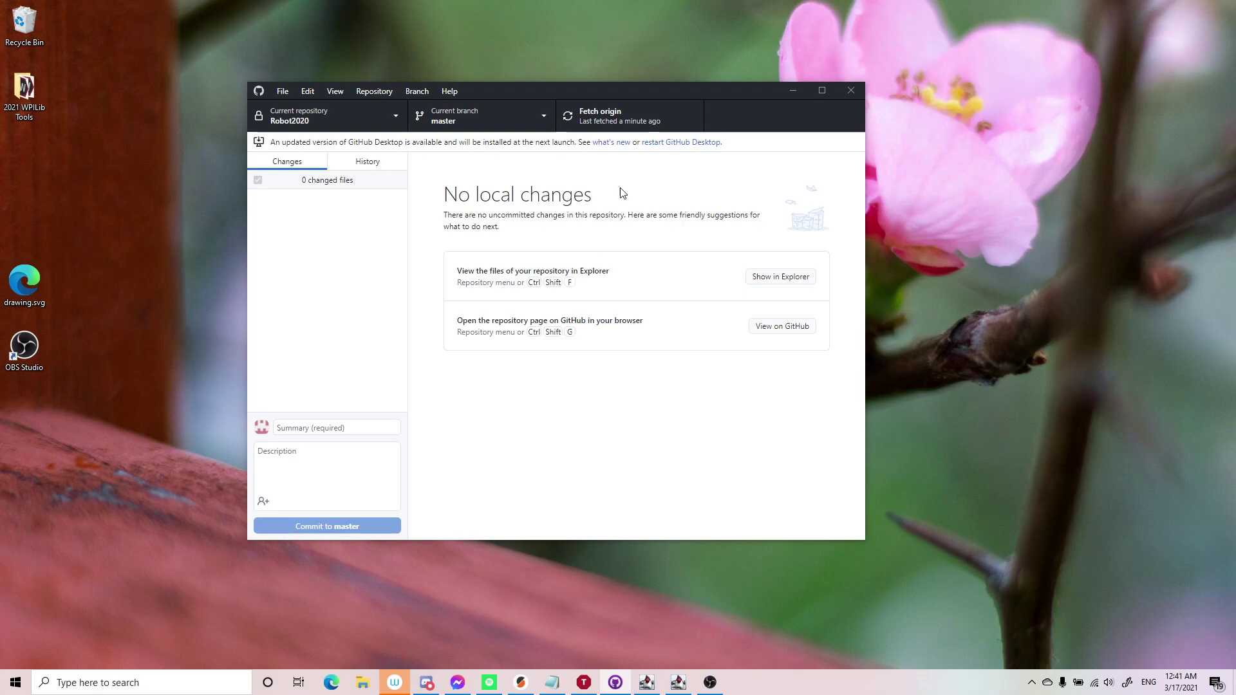
pyautogui.click(607, 114)
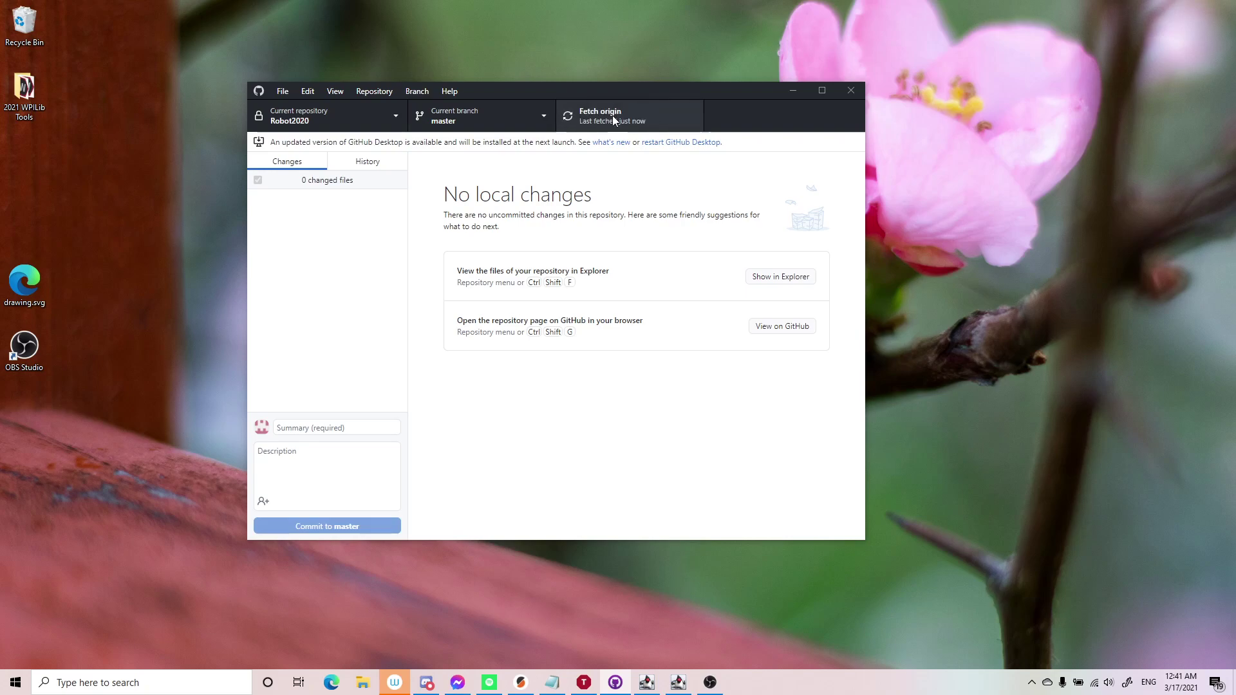
pyautogui.click(472, 121)
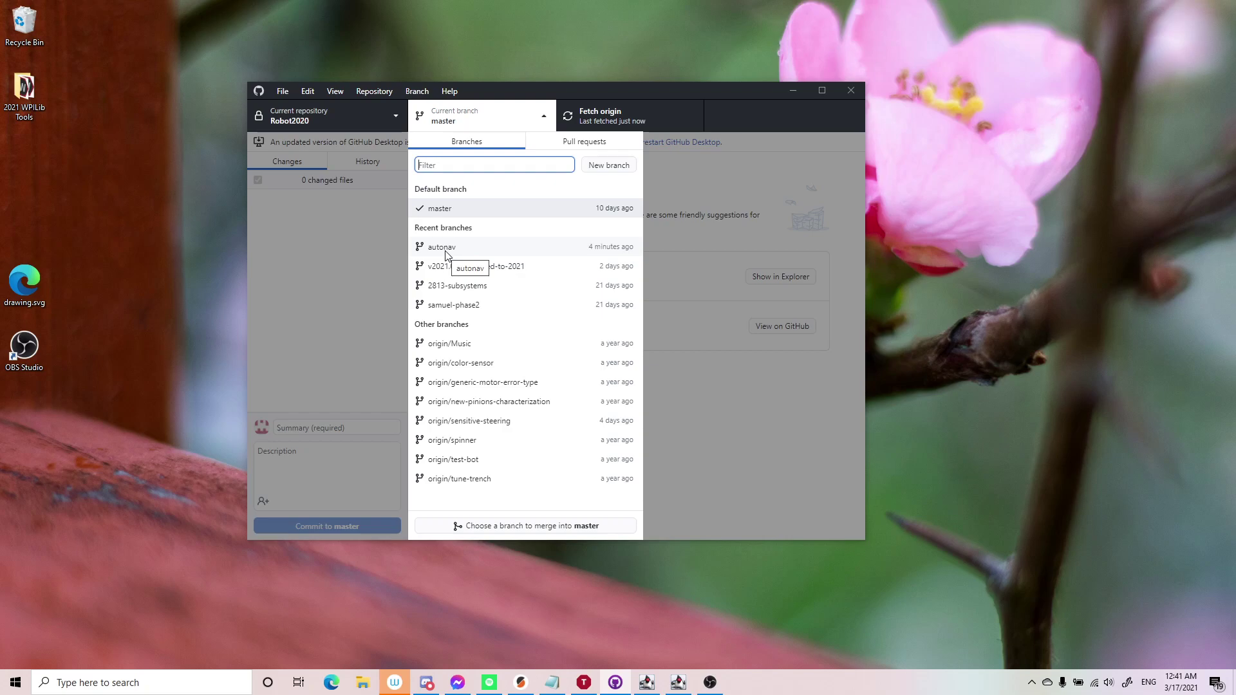
pyautogui.write('origin/autonav')
pyautogui.hotkey('ctrl', 'a')
pyautogui.write('auto')
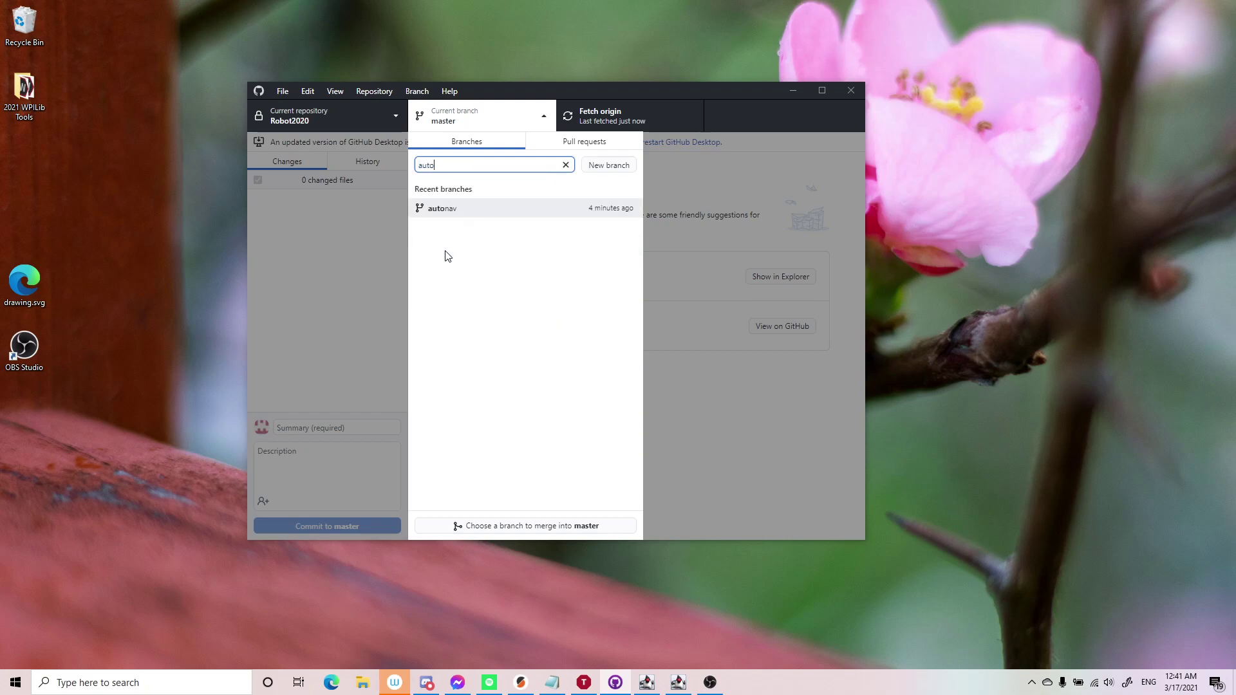
pyautogui.click(481, 215)
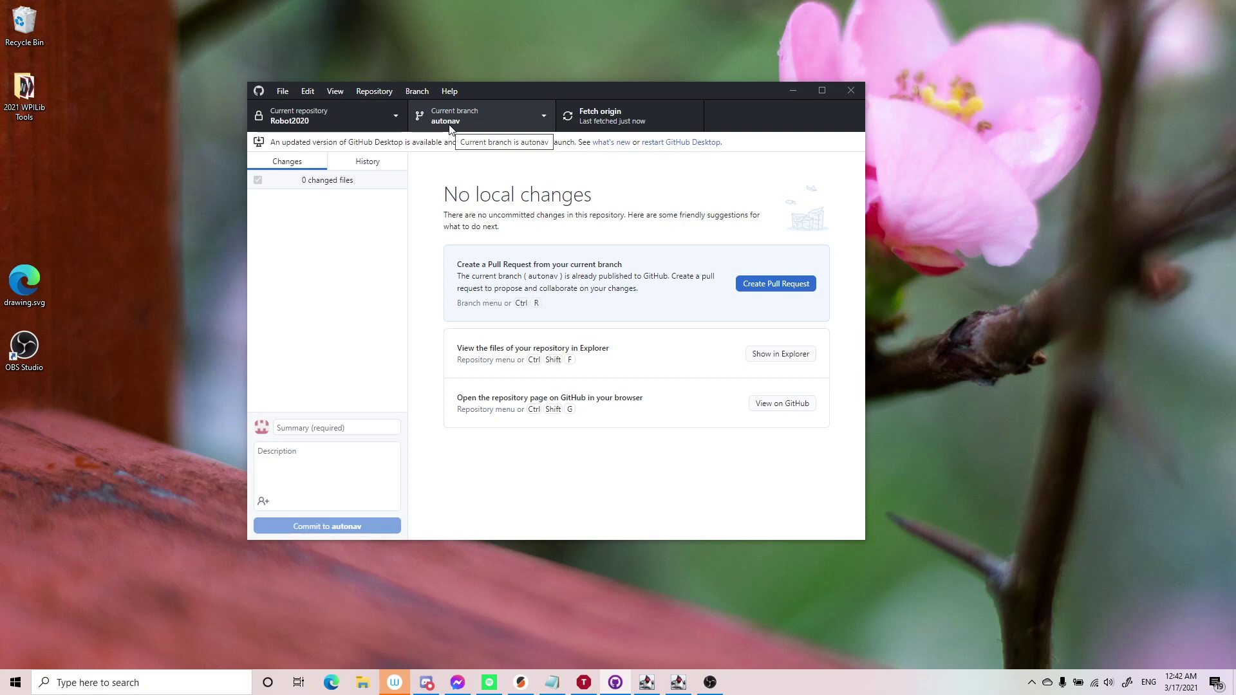
# Open 2021 WPILib VS Code, enlarge its window, and cancel the offer to import the project into 2021.
pyautogui.press('super')
pyautogui.write('vs code')
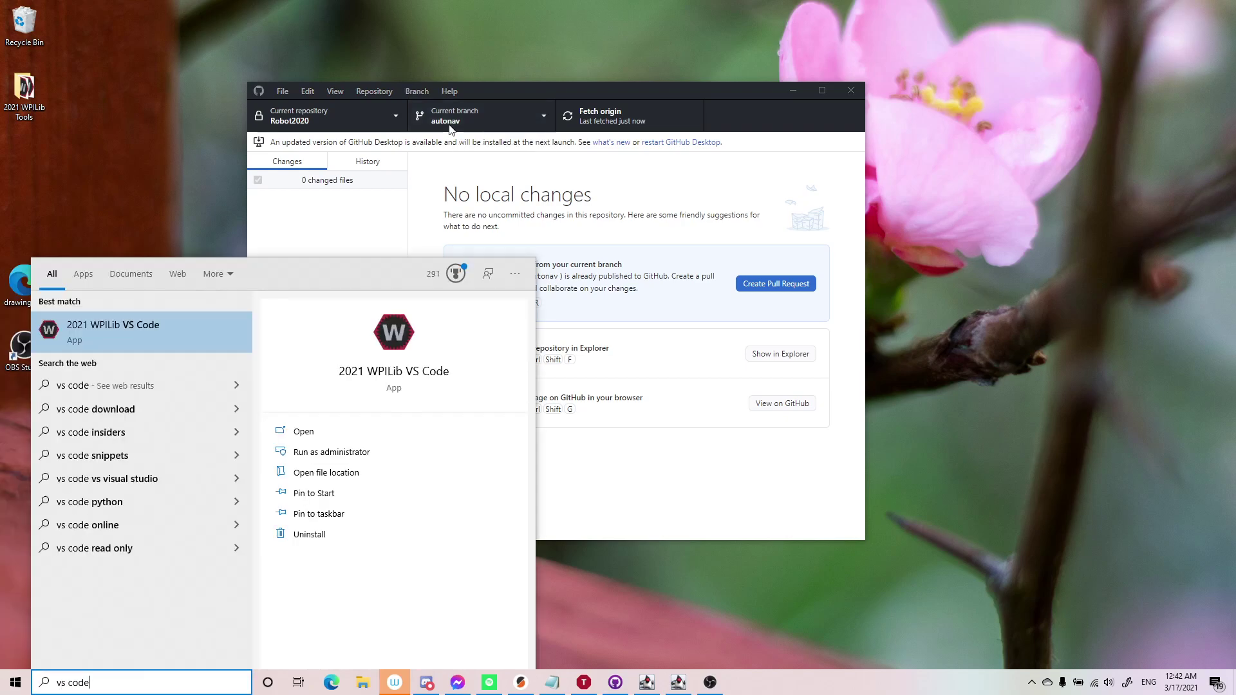
pyautogui.press('Return')
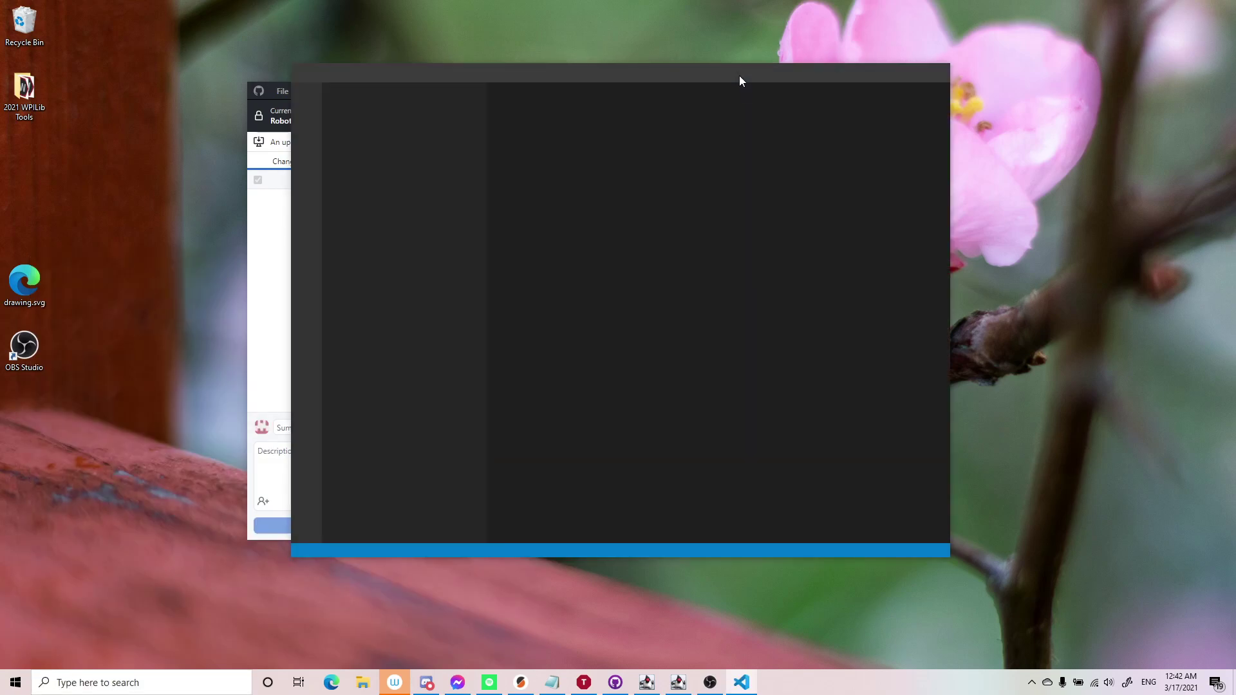
pyautogui.moveTo(739, 75); pyautogui.dragTo(663, 77)
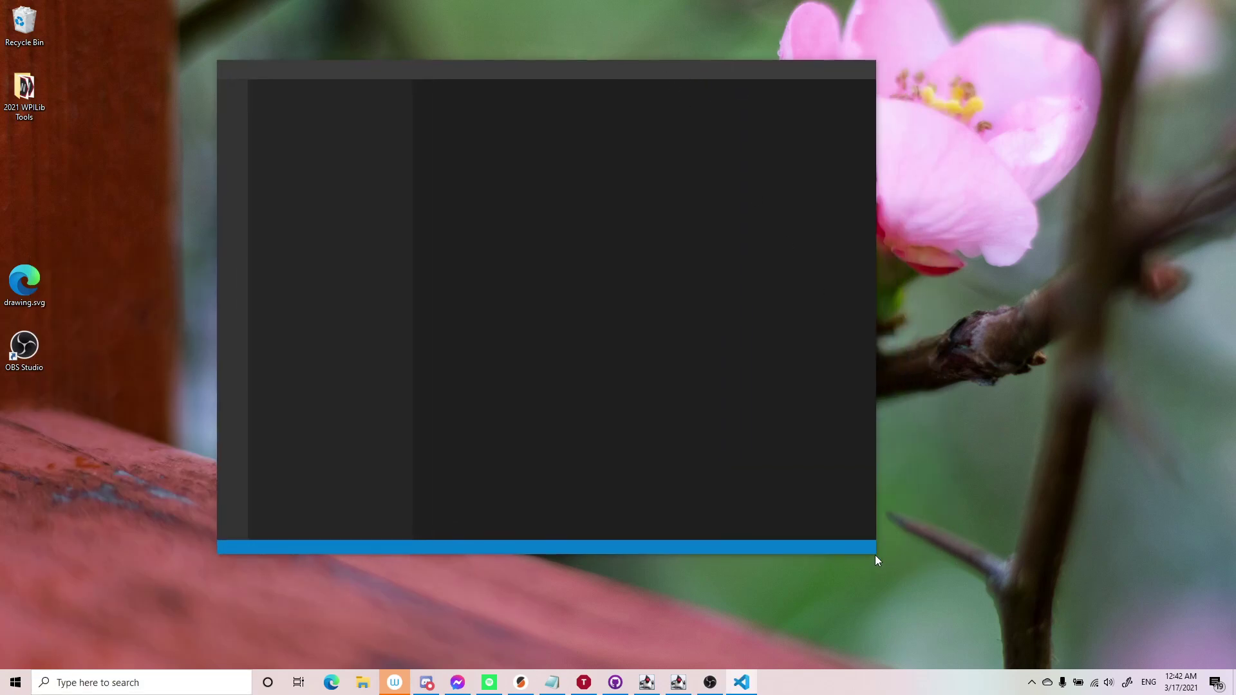
pyautogui.moveTo(871, 551); pyautogui.dragTo(976, 584)
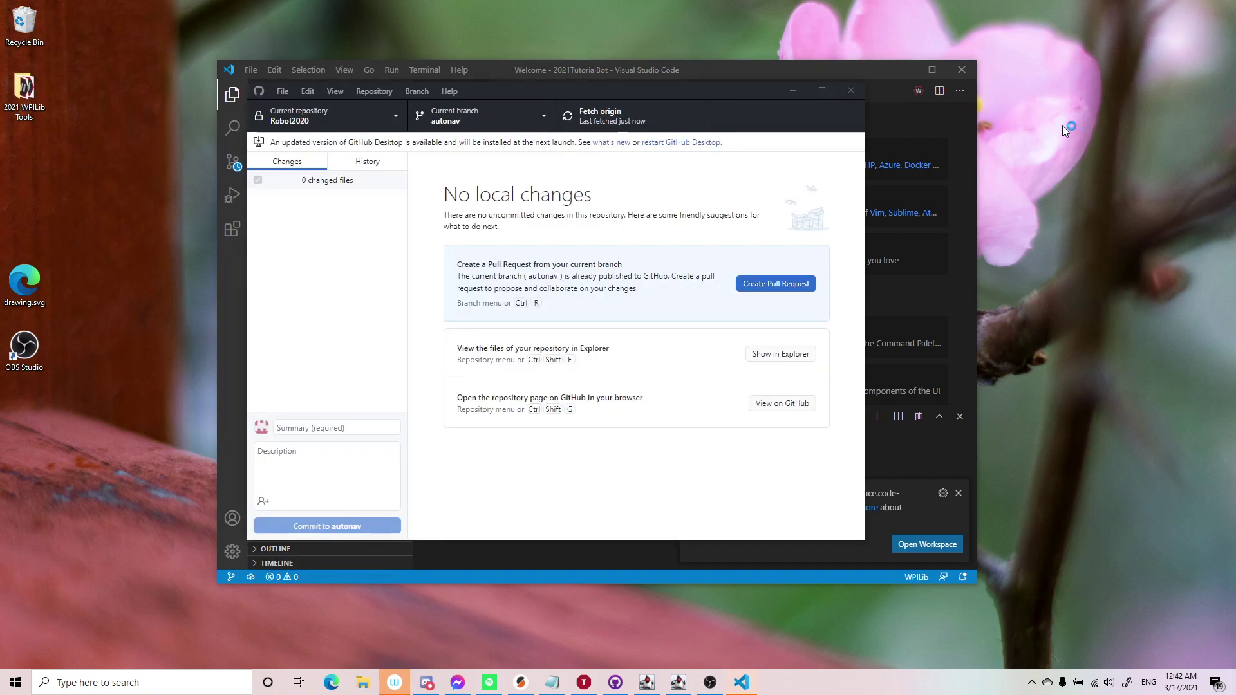
pyautogui.click(898, 130)
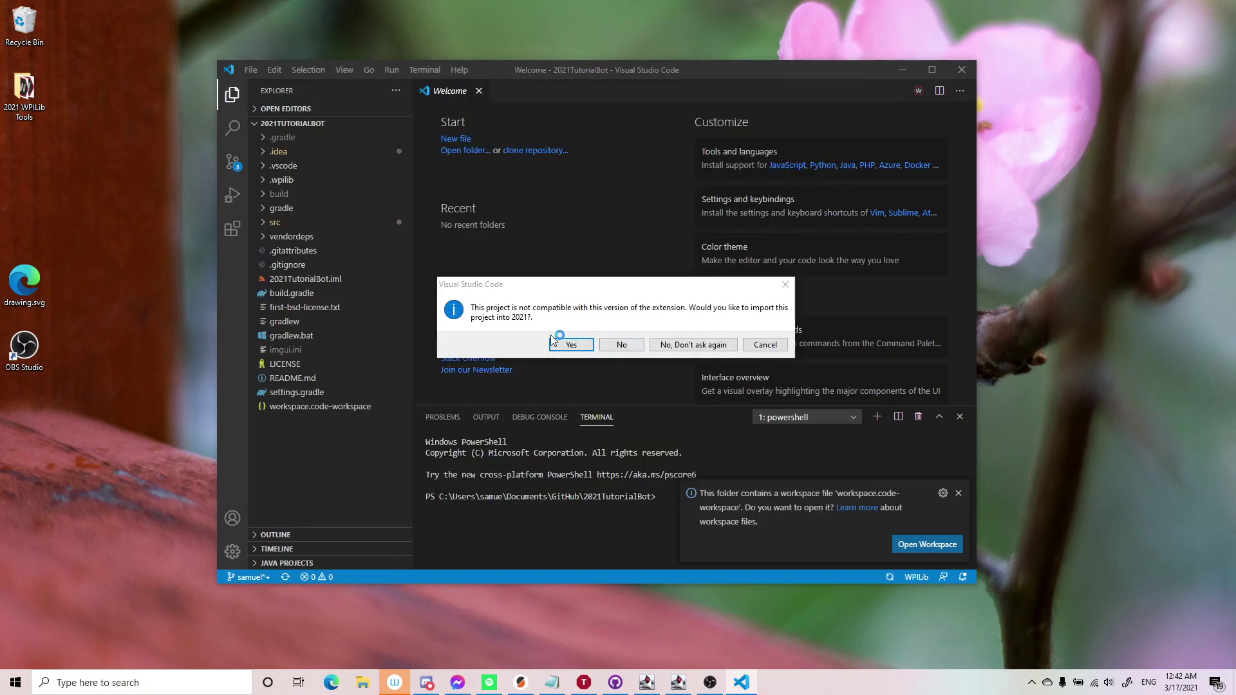
pyautogui.click(765, 344)
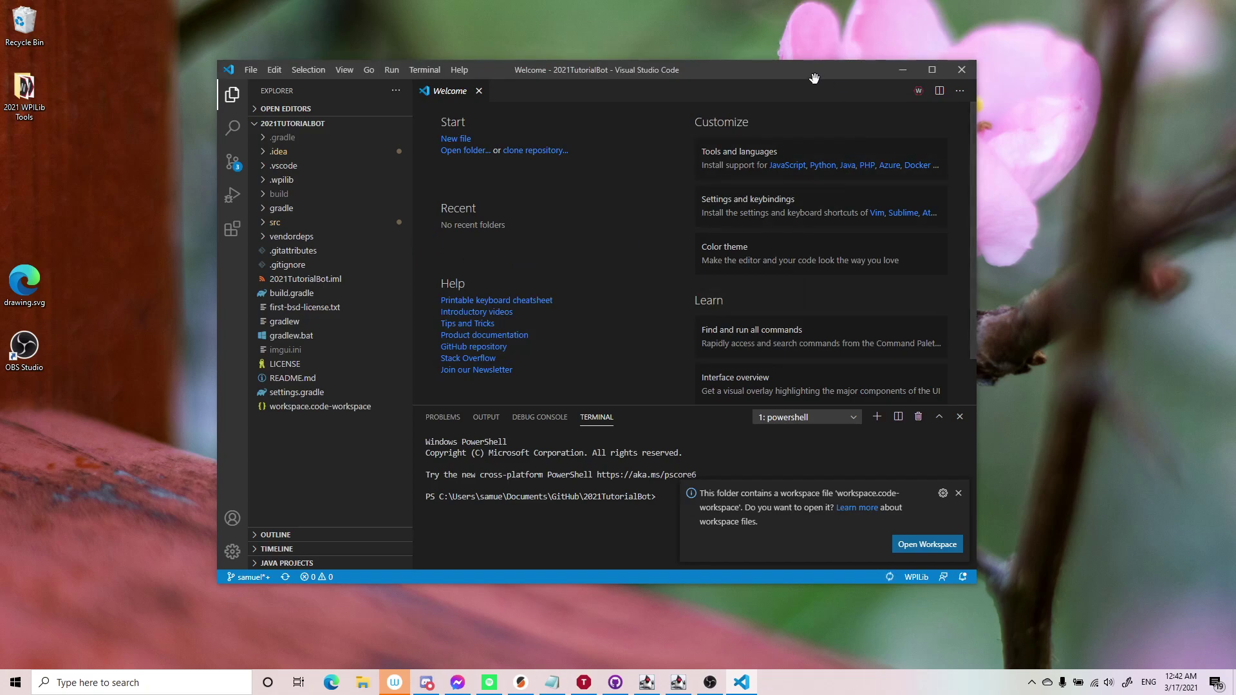
# Start the PathWeaver tool with the WPILib Start Tool command.
pyautogui.click(918, 94)
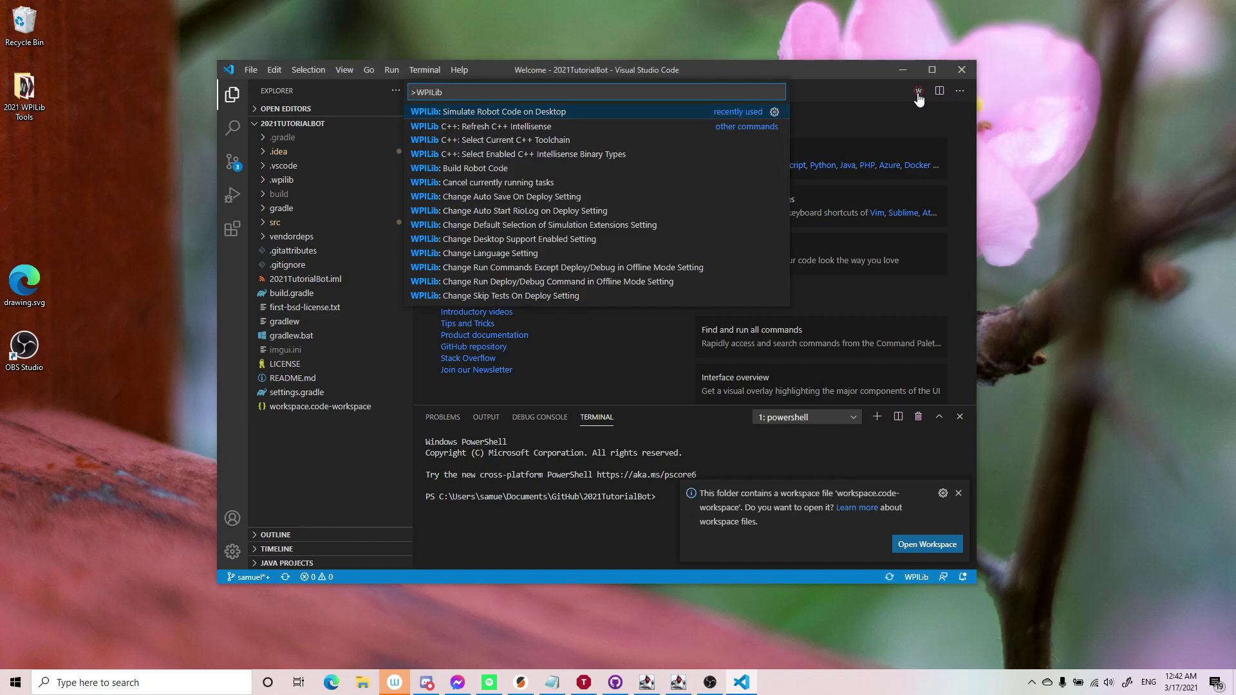
pyautogui.write('tool')
pyautogui.press('Down')
pyautogui.press('Down')
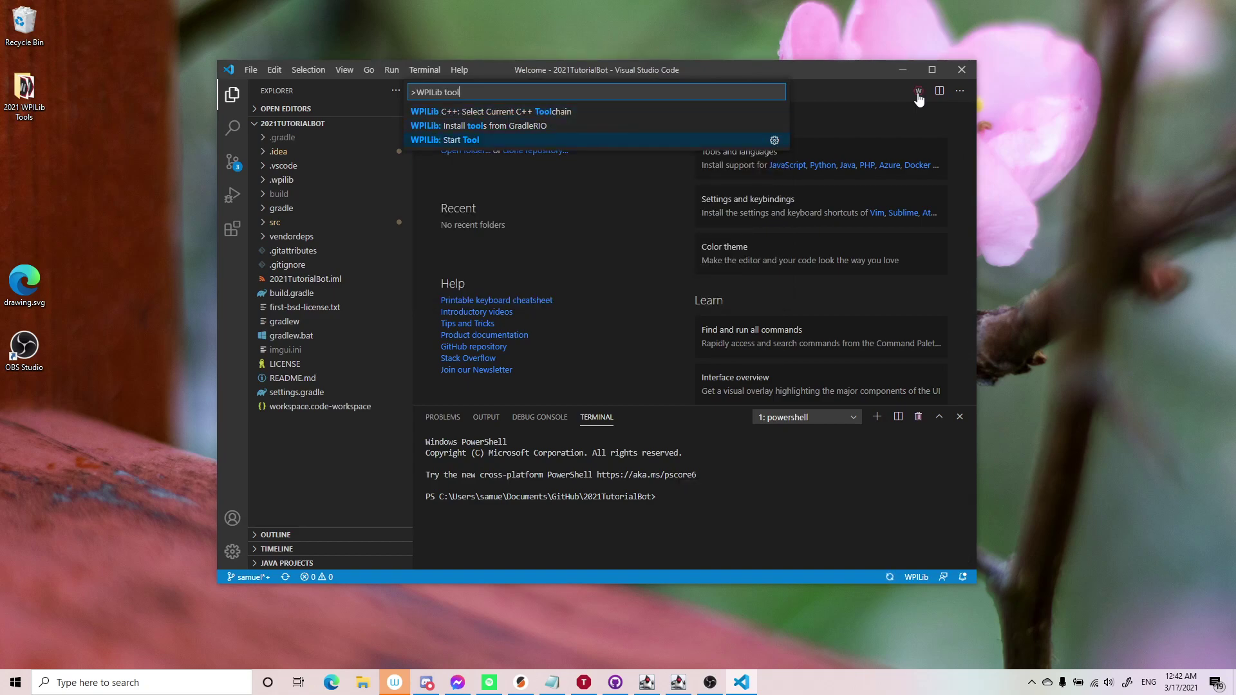
pyautogui.press('Return')
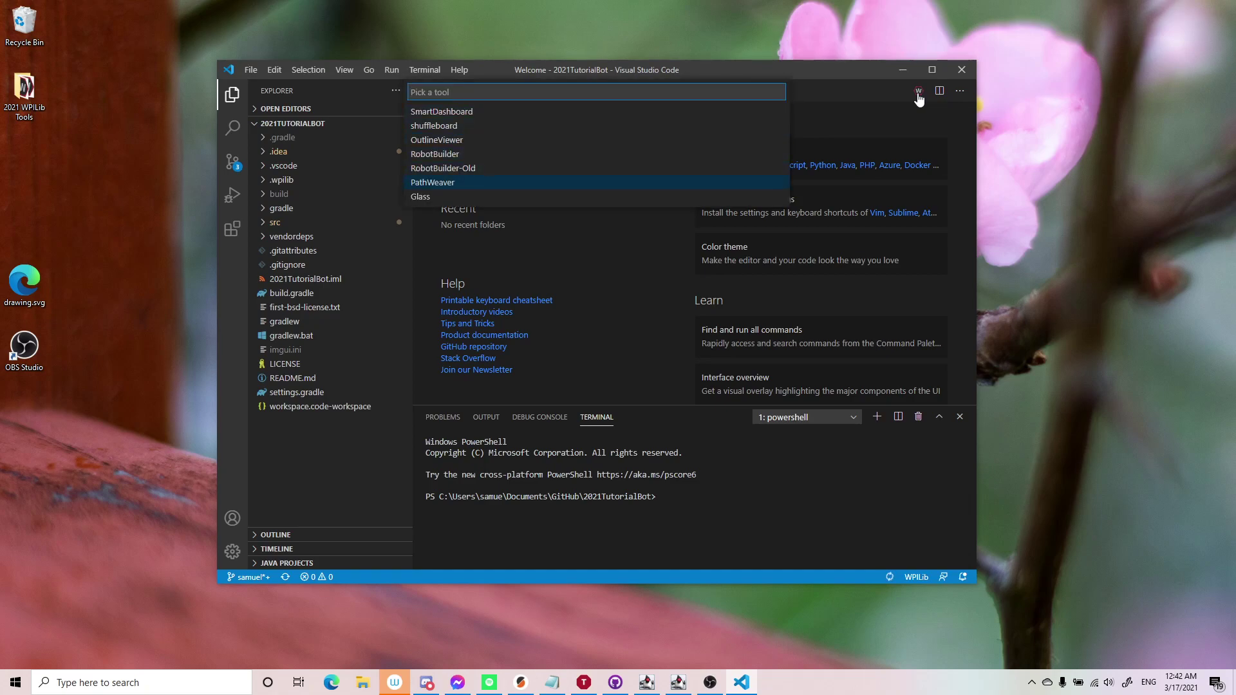
pyautogui.press('Return')
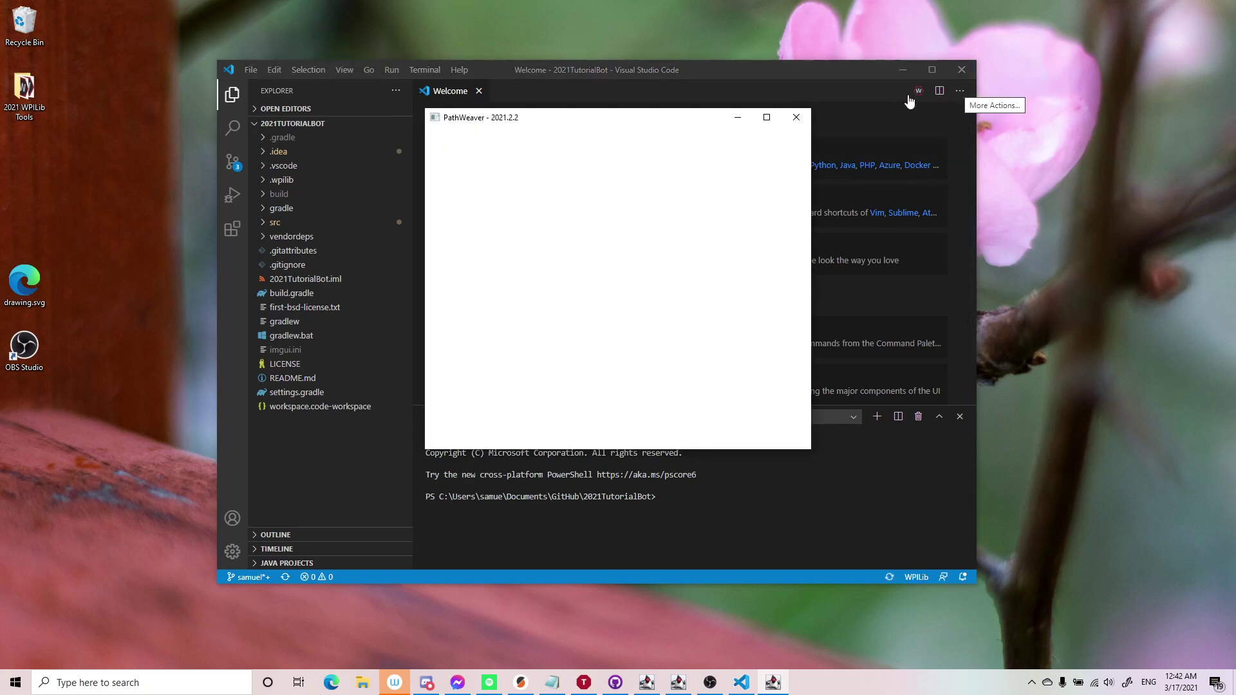
pyautogui.moveTo(575, 120); pyautogui.dragTo(524, 147)
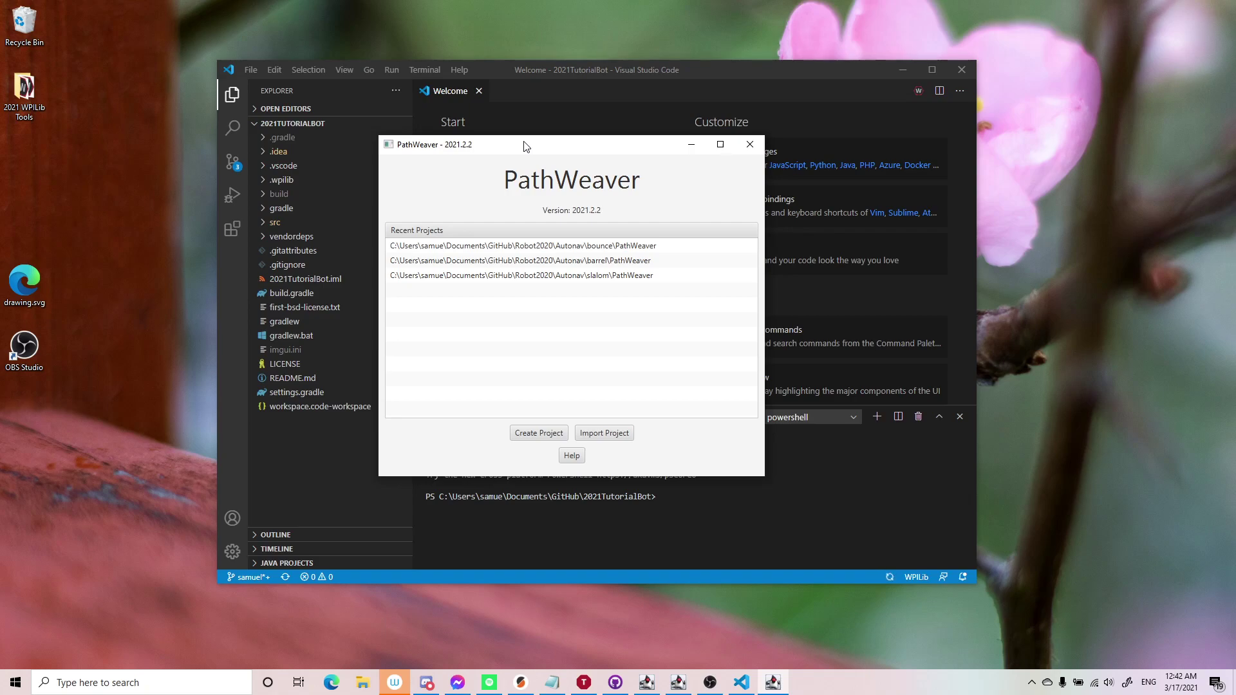
pyautogui.press('super')
pyautogui.write('pathweaver')
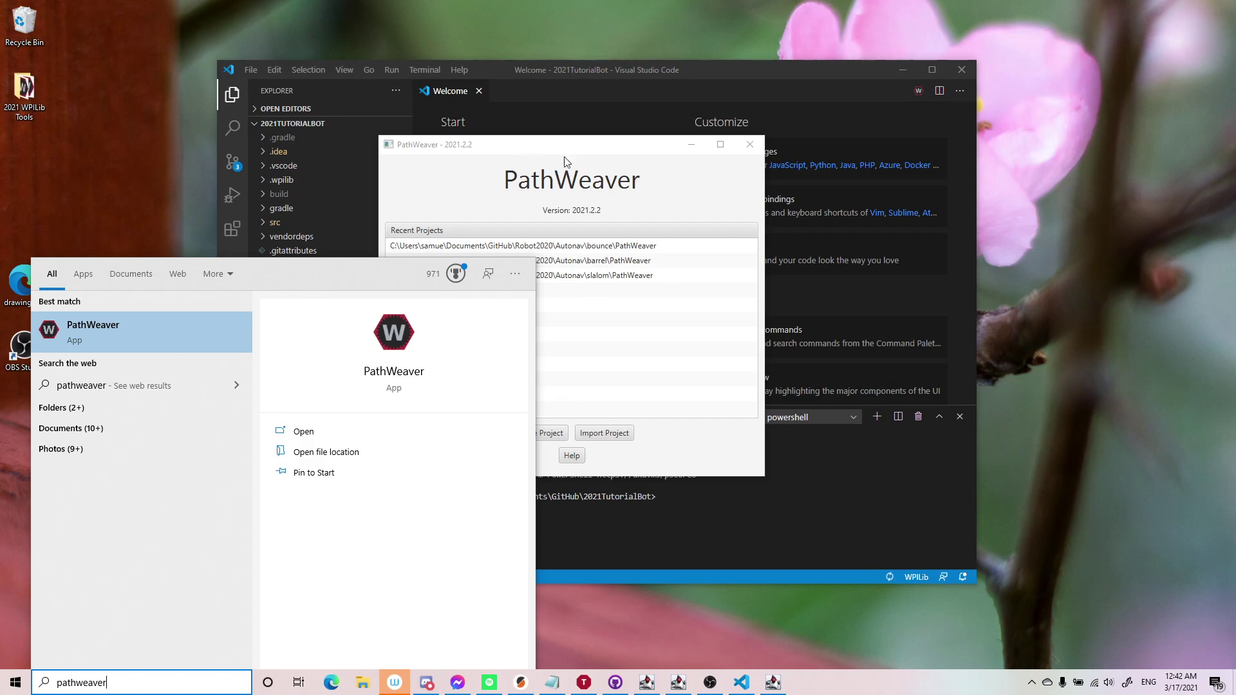
pyautogui.click(595, 176)
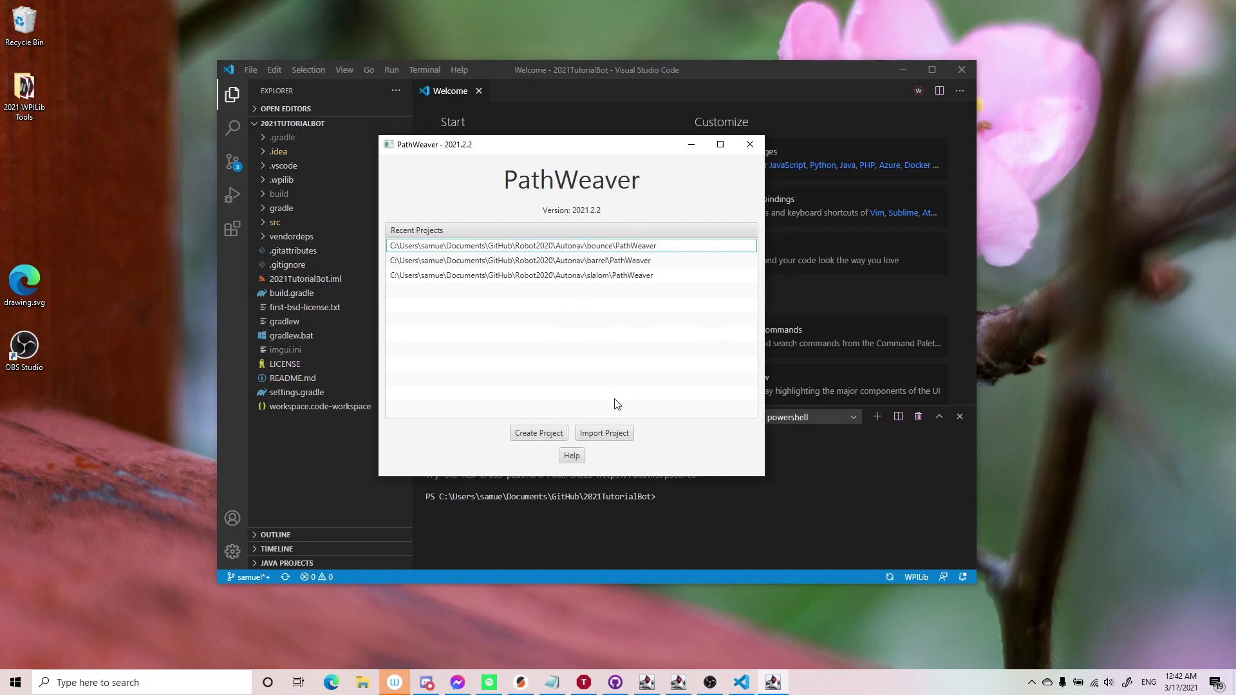
# Start importing a PathWeaver project and browse to the Robot2020 repository folder inside Documents\GitHub.
pyautogui.click(609, 434)
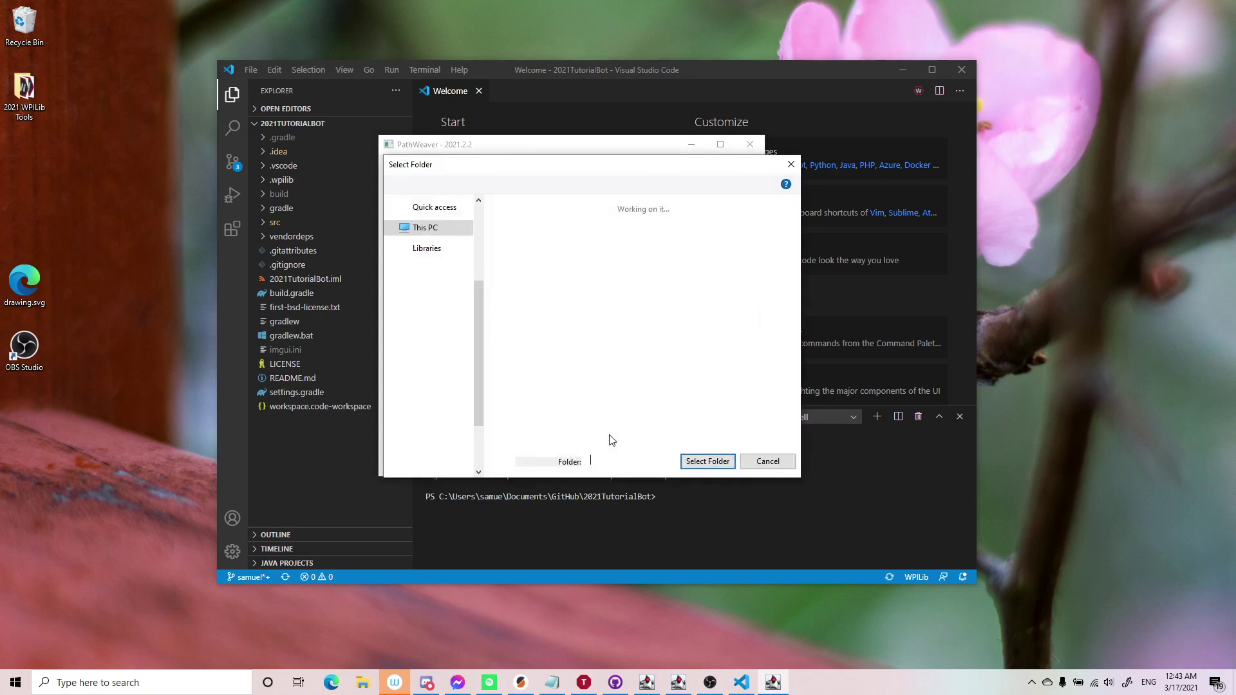
pyautogui.click(432, 321)
pyautogui.doubleClick(524, 349)
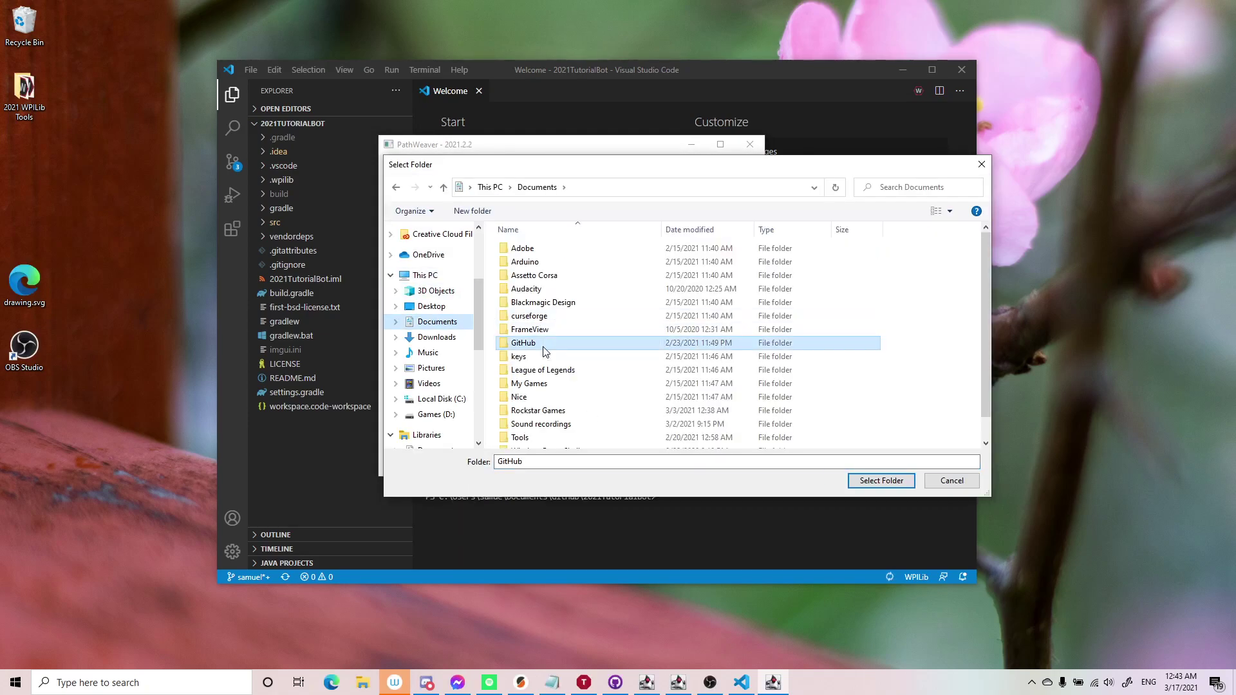
pyautogui.doubleClick(531, 316)
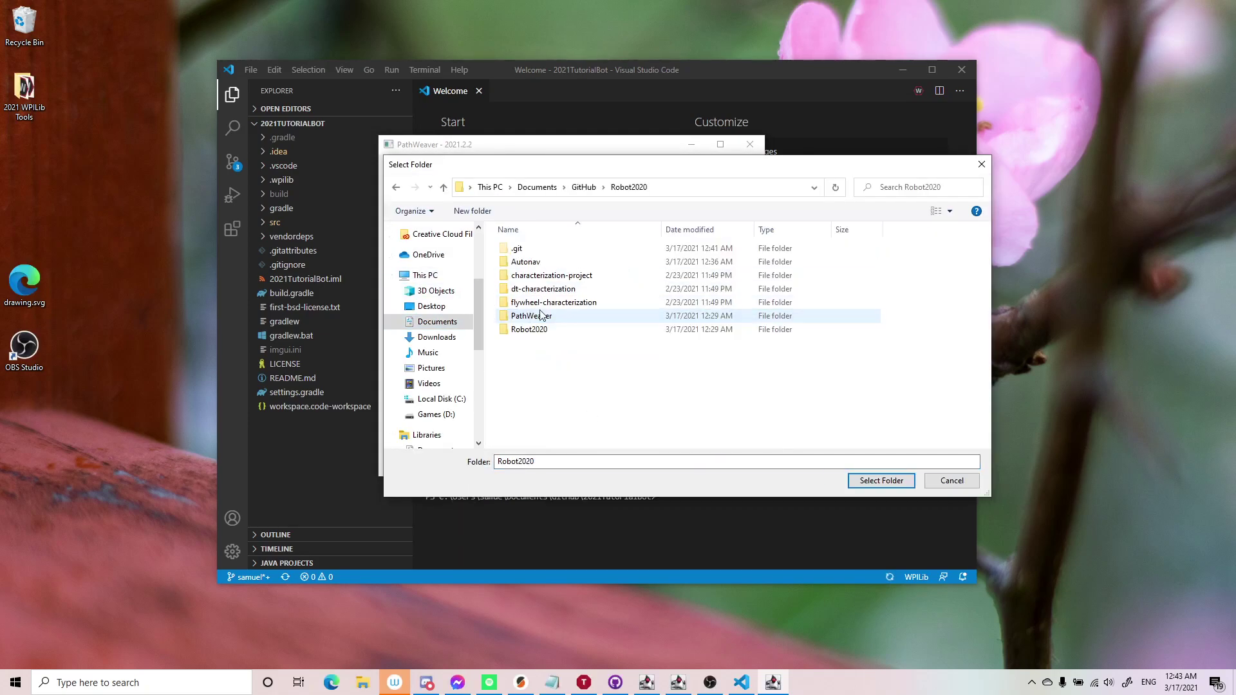
pyautogui.click(549, 302)
pyautogui.click(547, 289)
pyautogui.doubleClick(542, 330)
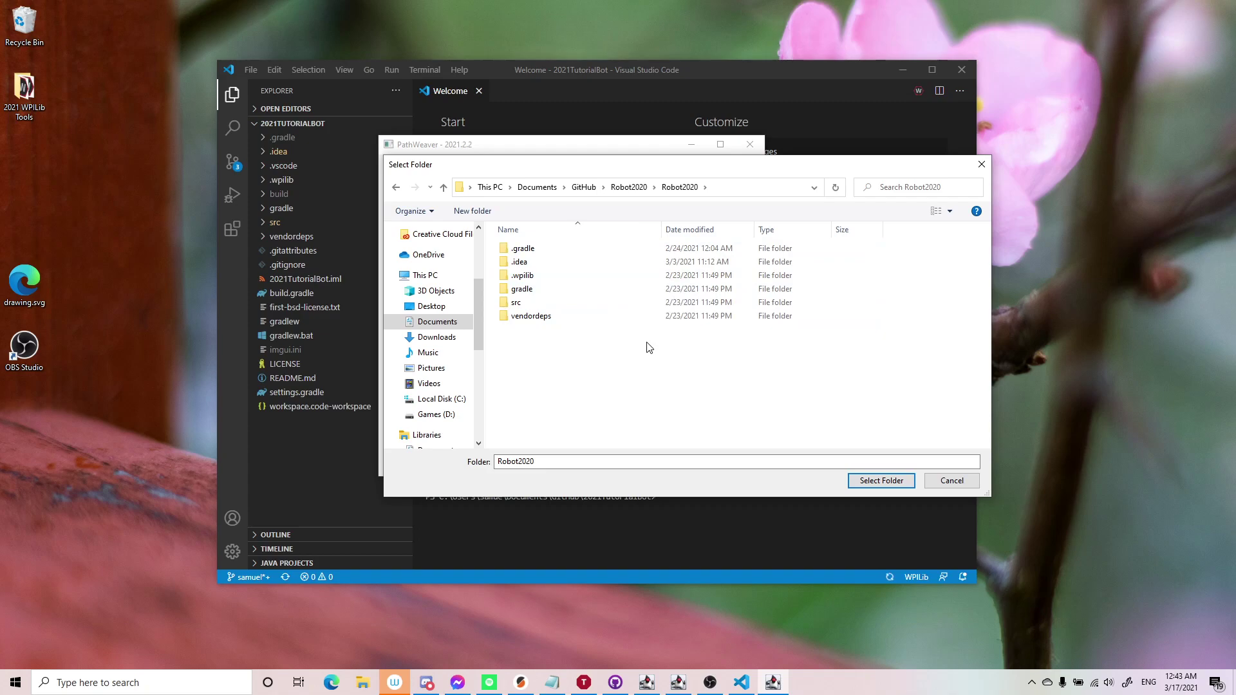
pyautogui.press('BackSpace')
pyautogui.click(584, 187)
pyautogui.doubleClick(534, 318)
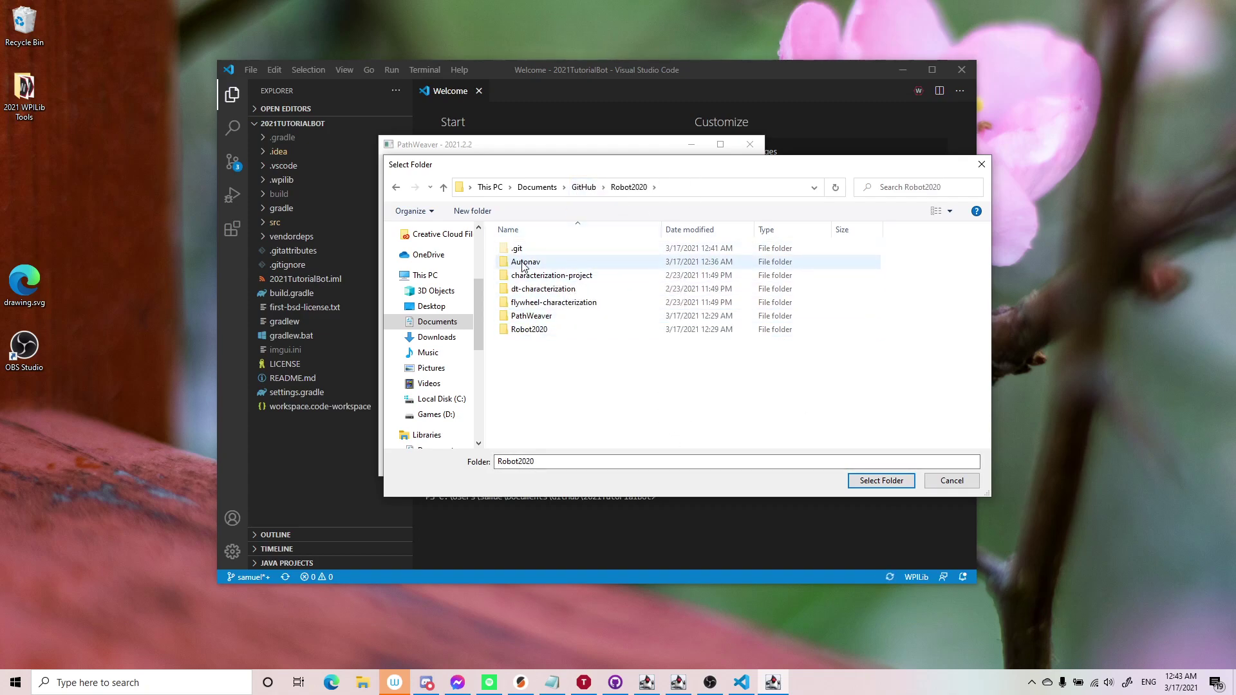
# Import the PathWeaver project folder from Autonav\barrel and maximize the project window.
pyautogui.doubleClick(525, 263)
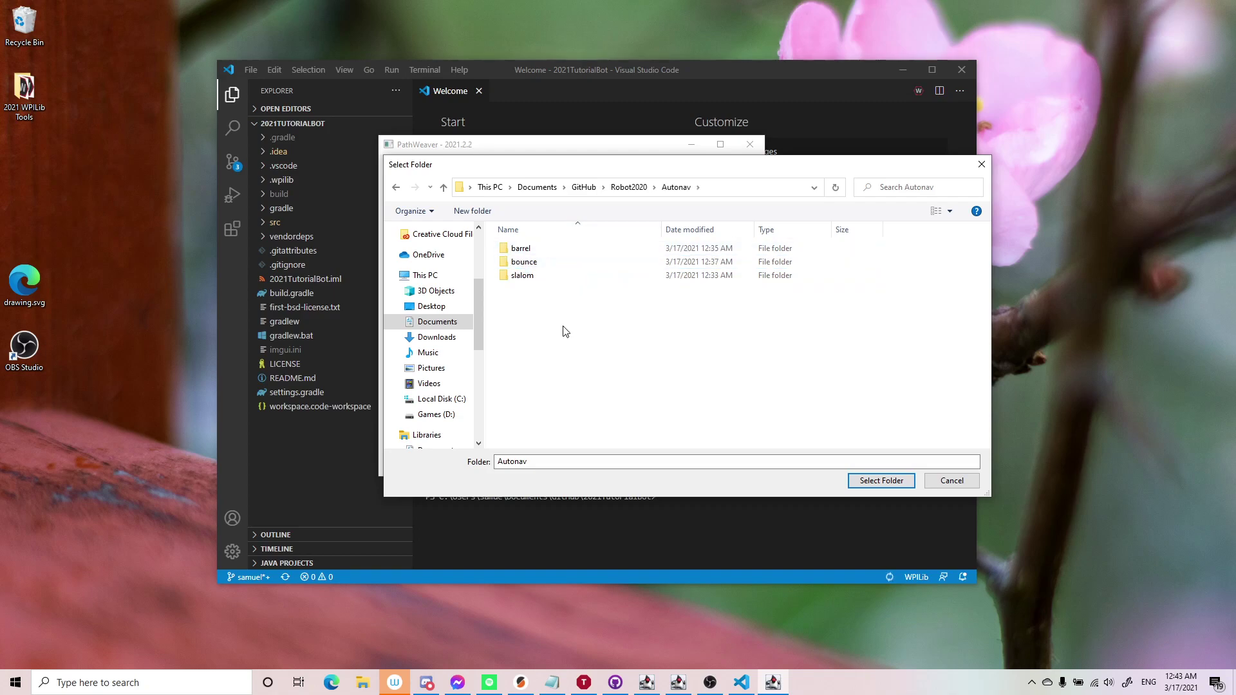
pyautogui.click(523, 277)
pyautogui.click(520, 249)
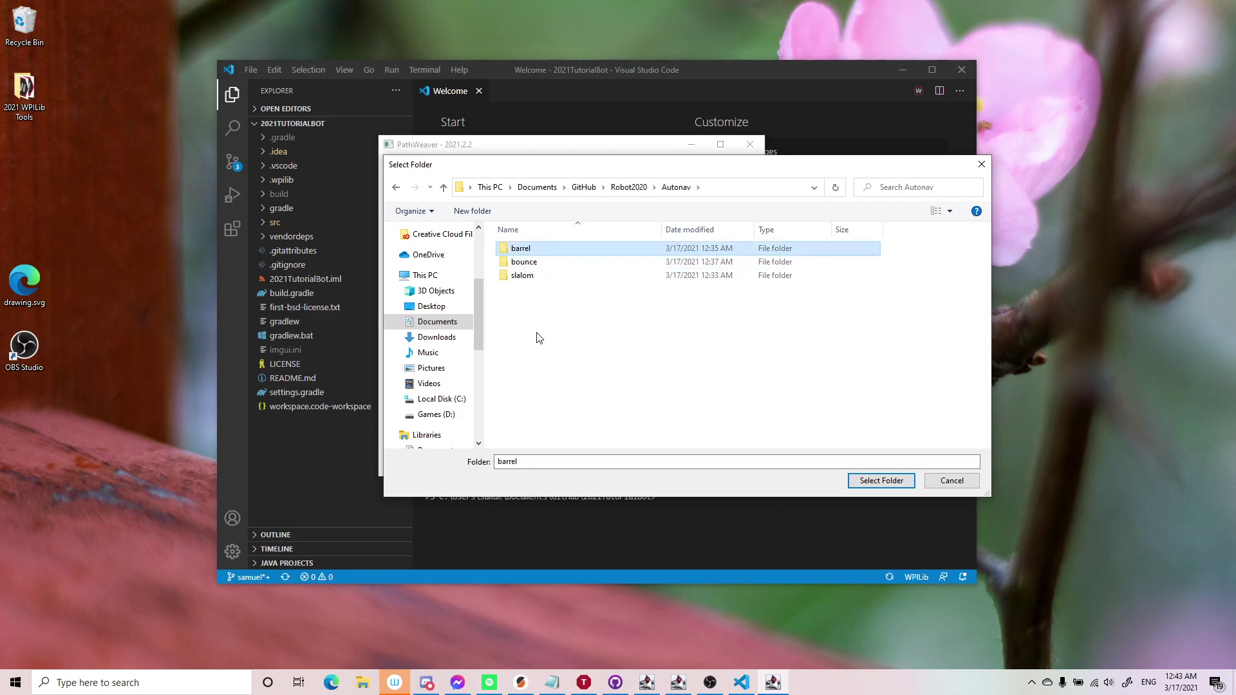
pyautogui.click(527, 297)
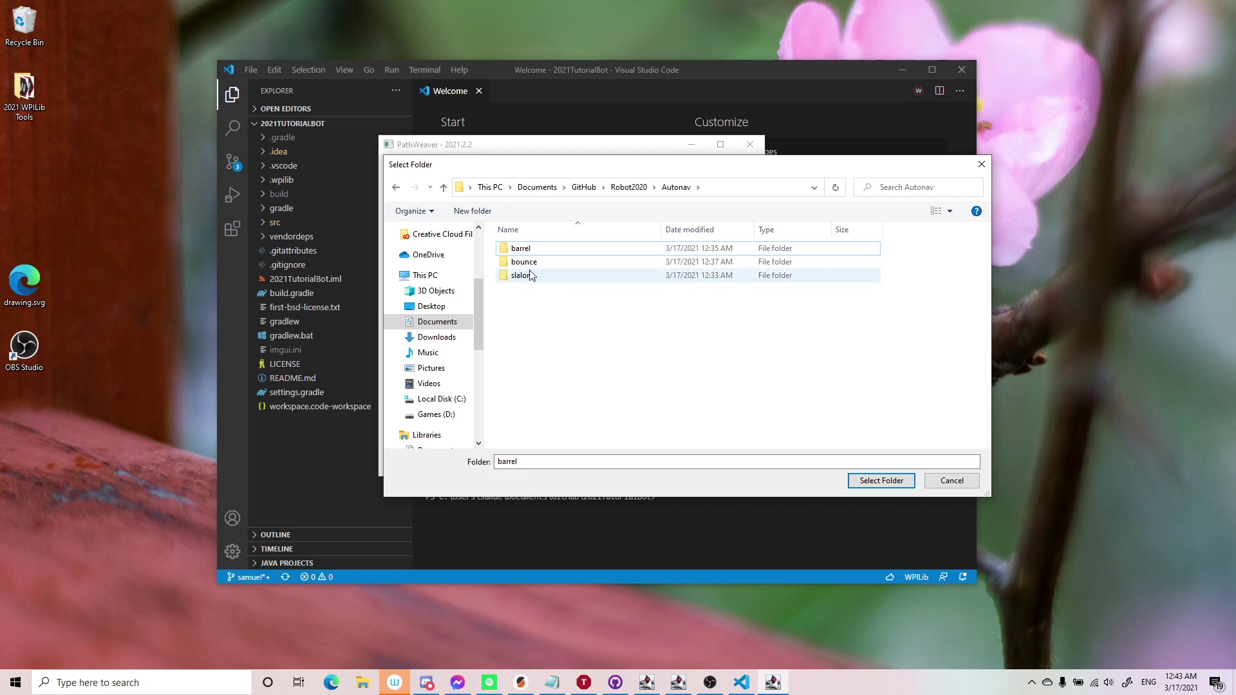
pyautogui.doubleClick(535, 249)
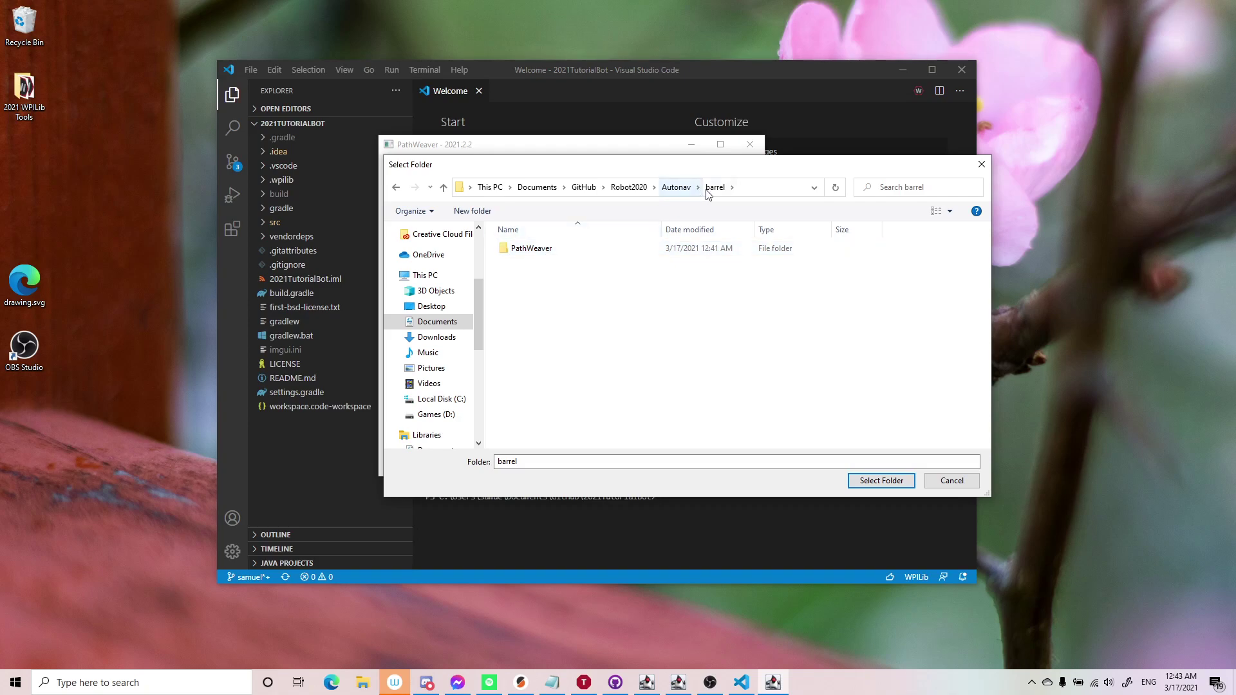
pyautogui.click(548, 250)
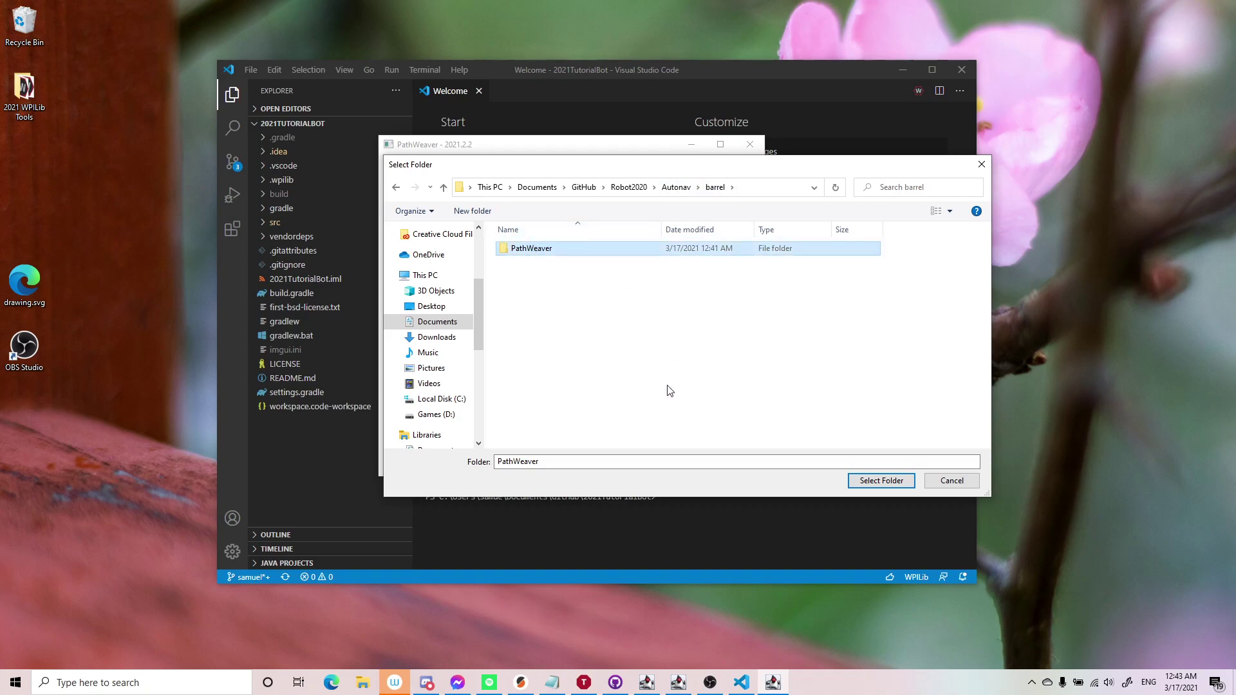
pyautogui.press('Return')
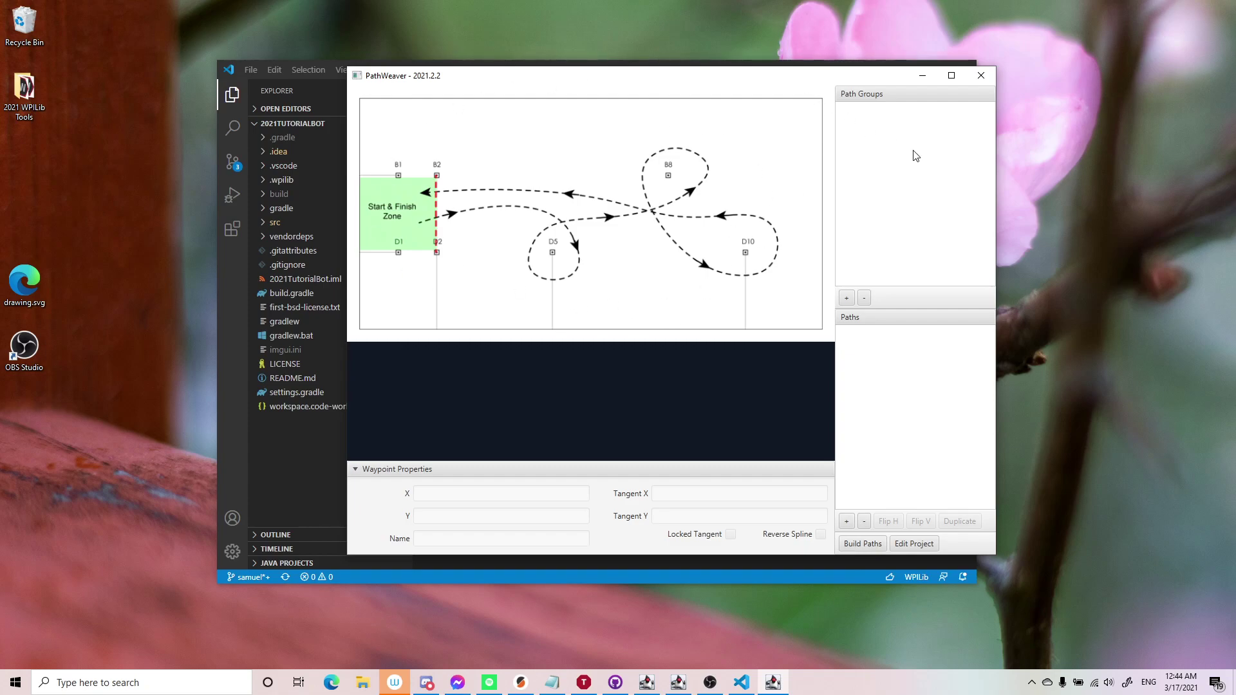
pyautogui.click(957, 80)
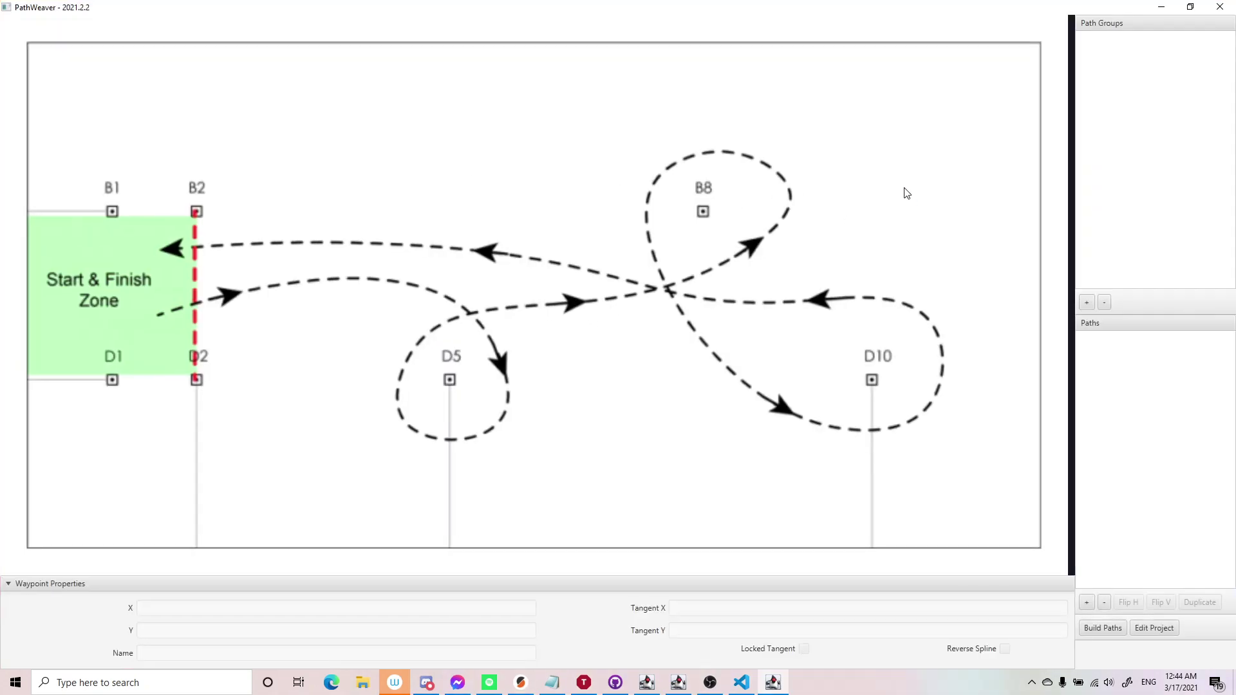
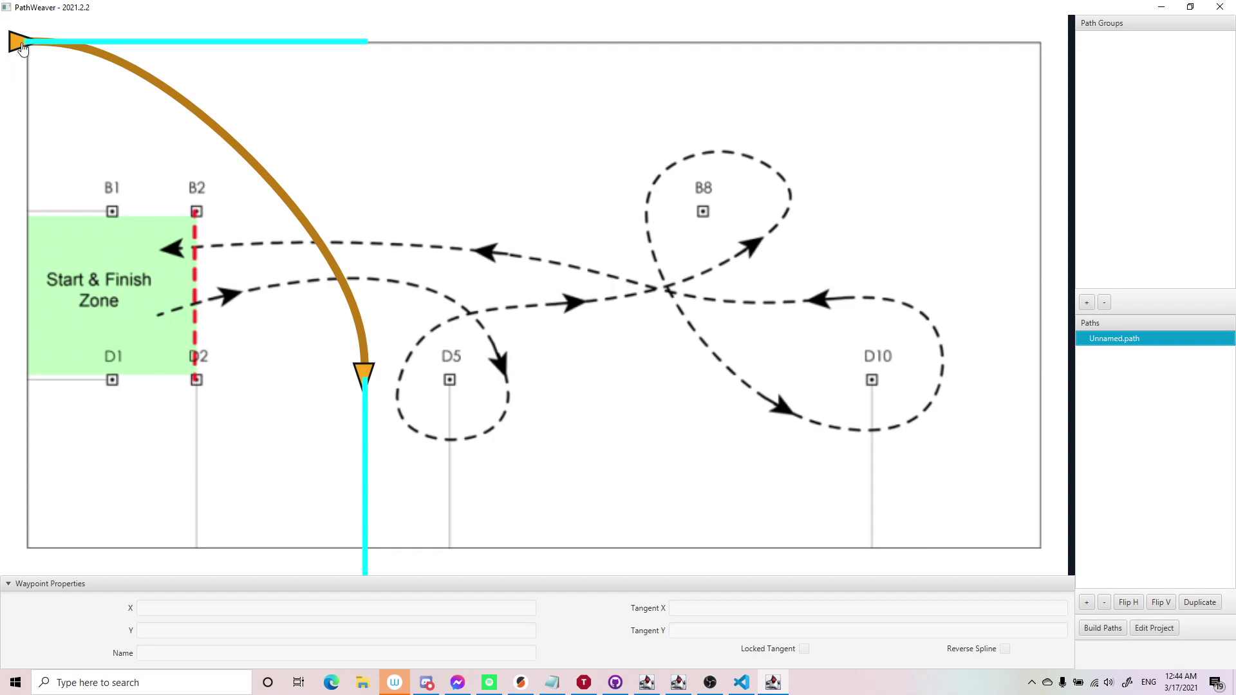
# Move the unnamed path's start waypoint to about X 0.83, Y -0.81 and its end waypoint beside D5, with start tangent about 2.24, 0.78.
pyautogui.moveTo(22, 50); pyautogui.dragTo(113, 137)
pyautogui.click(365, 374)
pyautogui.moveTo(365, 375); pyautogui.dragTo(508, 346)
pyautogui.moveTo(380, 132); pyautogui.dragTo(369, 43)
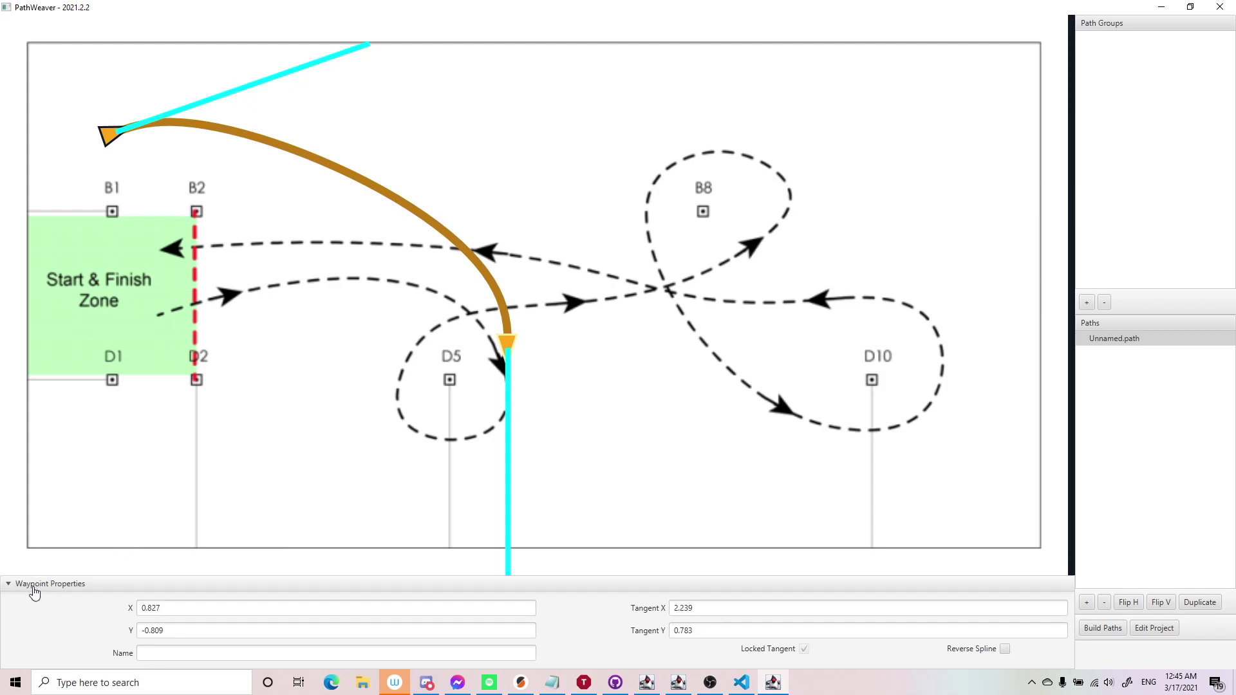
# Save the modified path and rename it to the author's first name followed by "barrel".
pyautogui.click(1118, 341)
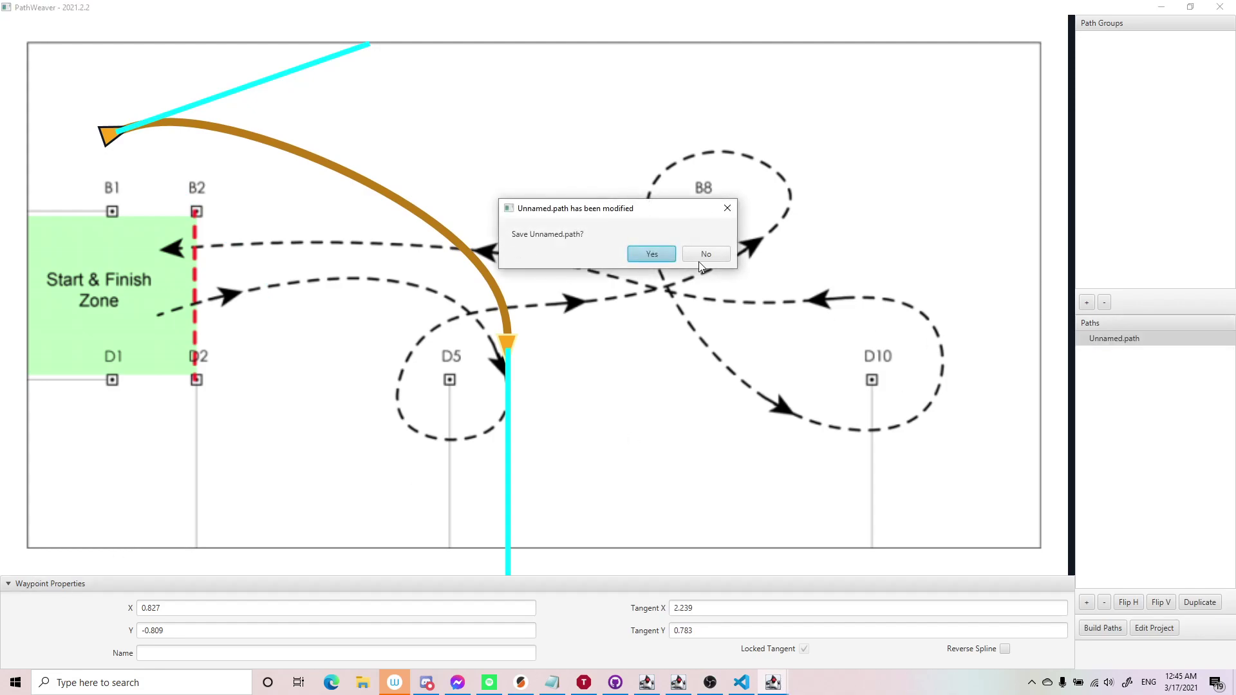
pyautogui.click(648, 256)
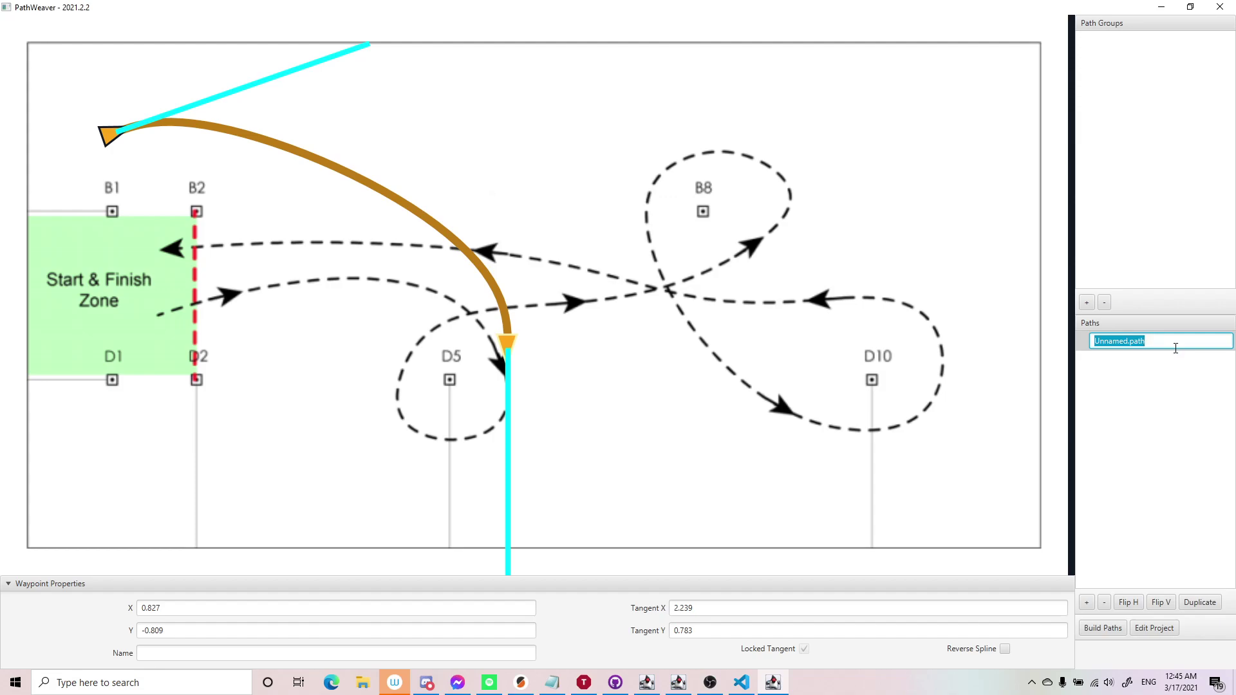
pyautogui.write('samuel barrel')
pyautogui.press('Return')
# Move the start waypoint to about X 1.19, Y -2.46 in the start zone and shape the start and end tangents toward D5.
pyautogui.moveTo(100, 136); pyautogui.dragTo(161, 322)
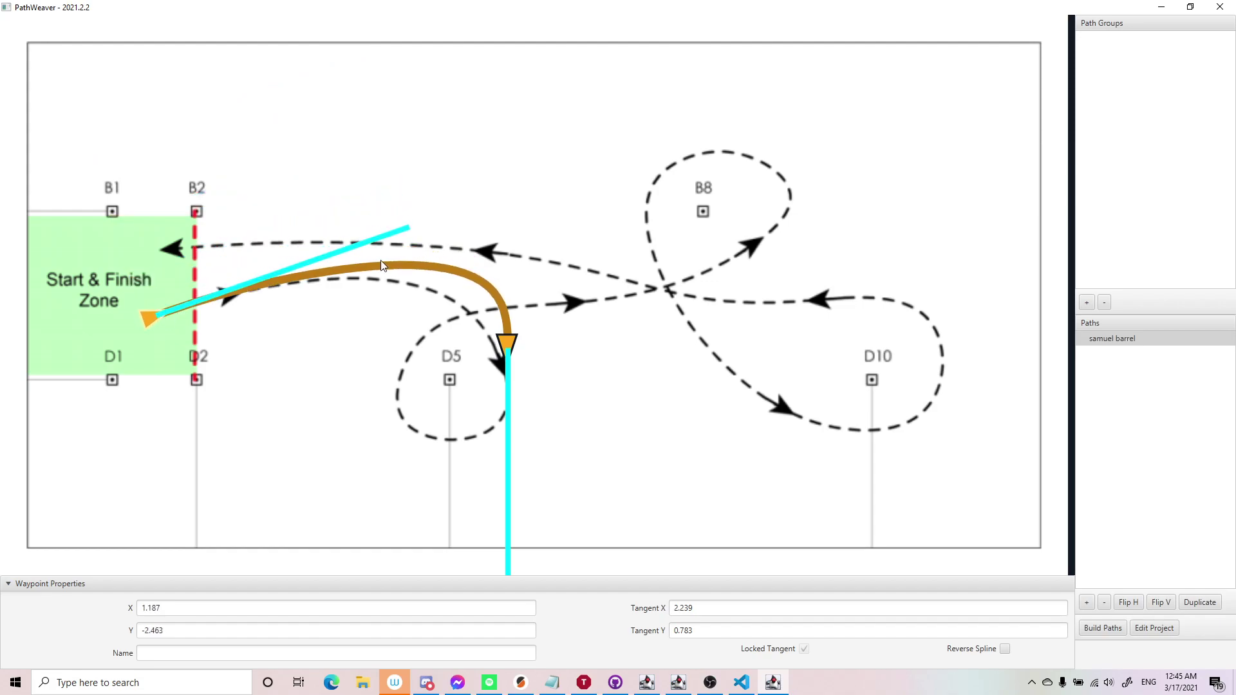
pyautogui.moveTo(384, 241); pyautogui.dragTo(359, 265)
pyautogui.moveTo(511, 375)
pyautogui.mouseDown()
pyautogui.moveTo(476, 354)
pyautogui.moveTo(508, 385)
pyautogui.moveTo(480, 370)
pyautogui.moveTo(497, 361)
pyautogui.moveTo(503, 377)
pyautogui.mouseUp()
pyautogui.moveTo(496, 429); pyautogui.dragTo(549, 538)
pyautogui.moveTo(499, 364); pyautogui.dragTo(475, 325)
pyautogui.moveTo(521, 483); pyautogui.dragTo(704, 498)
# Add waypoints ahead of D5 and at its lower-right side, move the end waypoint to D5's left, and aim the tangents around the barrel.
pyautogui.moveTo(459, 315); pyautogui.dragTo(505, 373)
pyautogui.click(404, 339)
pyautogui.moveTo(381, 322); pyautogui.dragTo(444, 295)
pyautogui.moveTo(509, 377); pyautogui.dragTo(388, 524)
pyautogui.moveTo(512, 435); pyautogui.dragTo(386, 289)
pyautogui.moveTo(394, 427)
pyautogui.mouseDown()
pyautogui.moveTo(403, 369)
pyautogui.moveTo(496, 393)
pyautogui.moveTo(507, 420)
pyautogui.moveTo(490, 417)
pyautogui.moveTo(449, 501)
pyautogui.moveTo(461, 519)
pyautogui.moveTo(467, 509)
pyautogui.mouseUp()
pyautogui.moveTo(507, 418); pyautogui.dragTo(510, 422)
pyautogui.click(520, 375)
pyautogui.moveTo(528, 380); pyautogui.dragTo(591, 394)
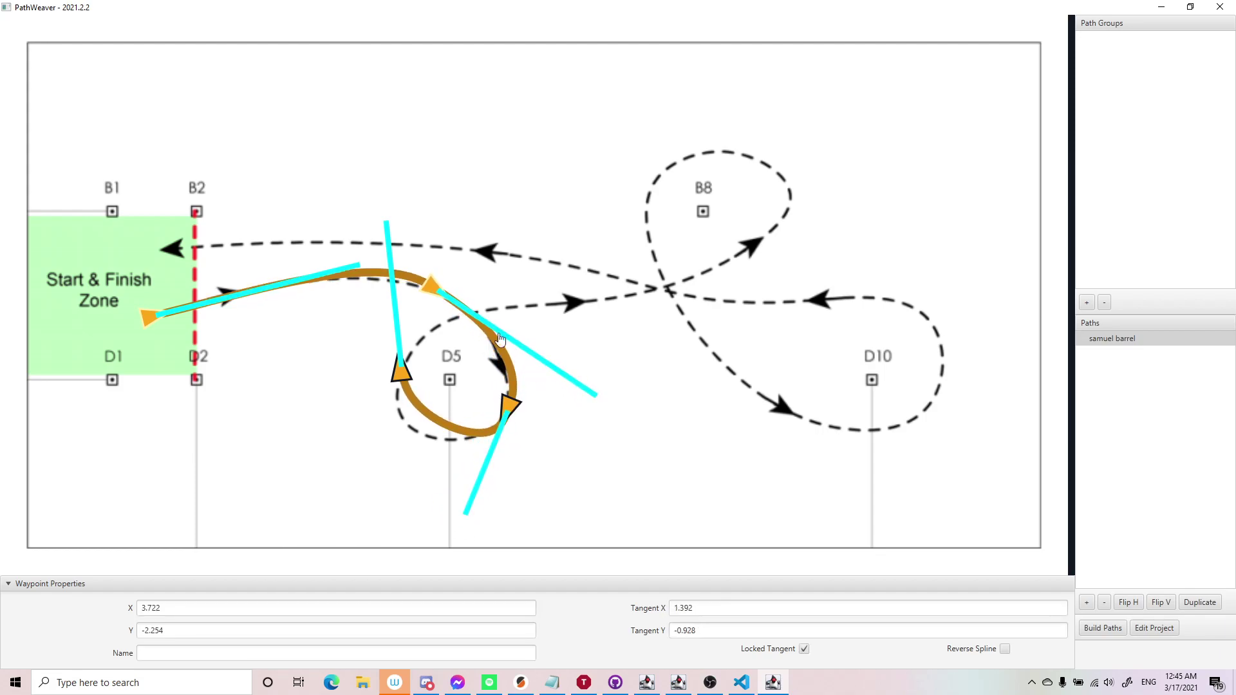
# Lower the waypoint before D5 to about Y -2.32, add one at D5's lower left, and place the end waypoint at the loop's exit, pointing toward B8.
pyautogui.moveTo(444, 300); pyautogui.dragTo(442, 310)
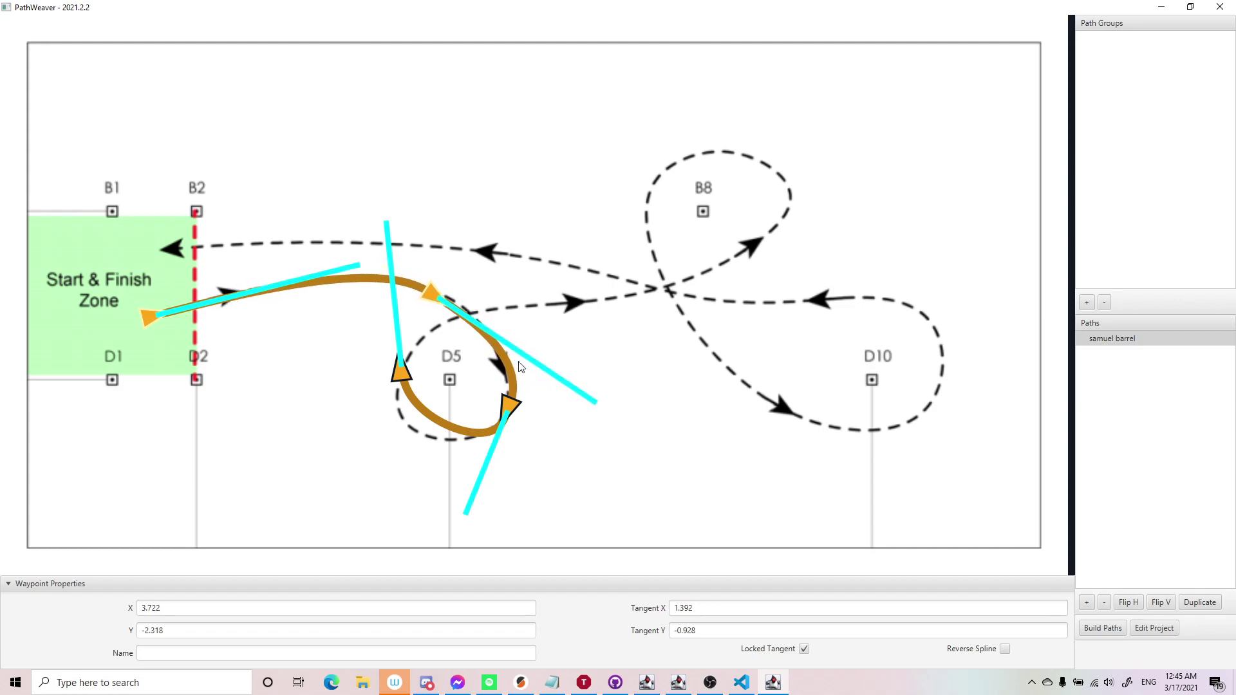
pyautogui.moveTo(409, 399); pyautogui.dragTo(401, 419)
pyautogui.moveTo(397, 377); pyautogui.dragTo(500, 306)
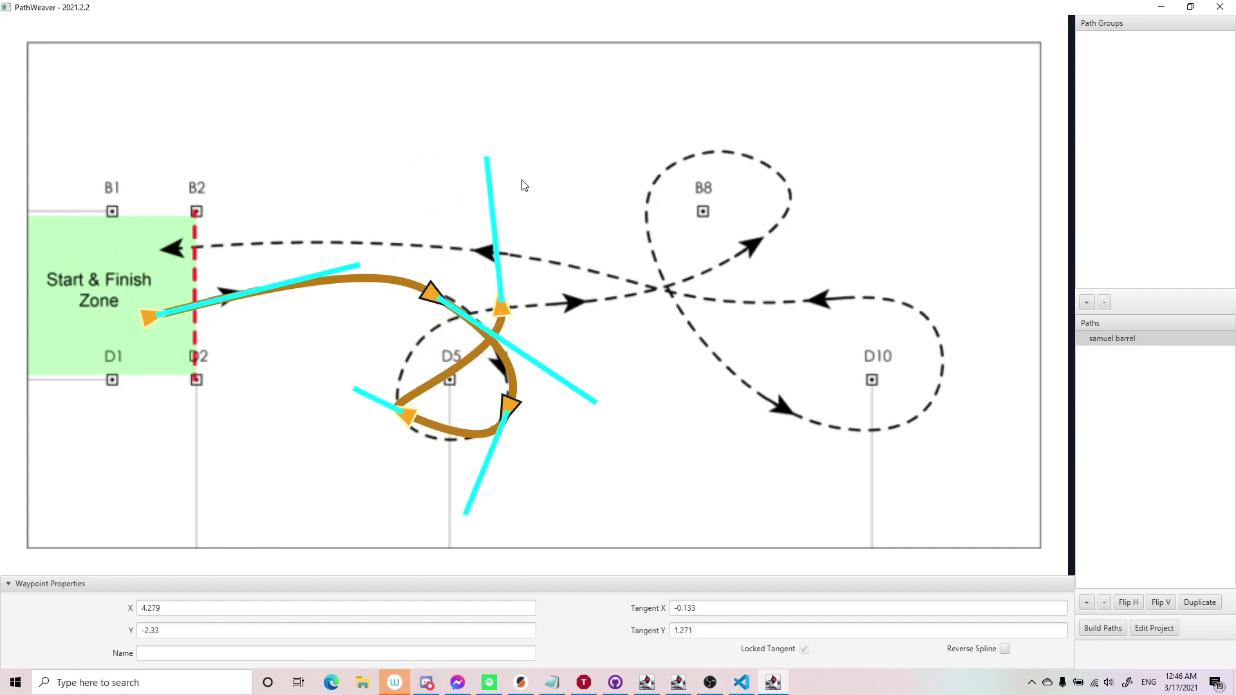
pyautogui.moveTo(492, 187); pyautogui.dragTo(697, 304)
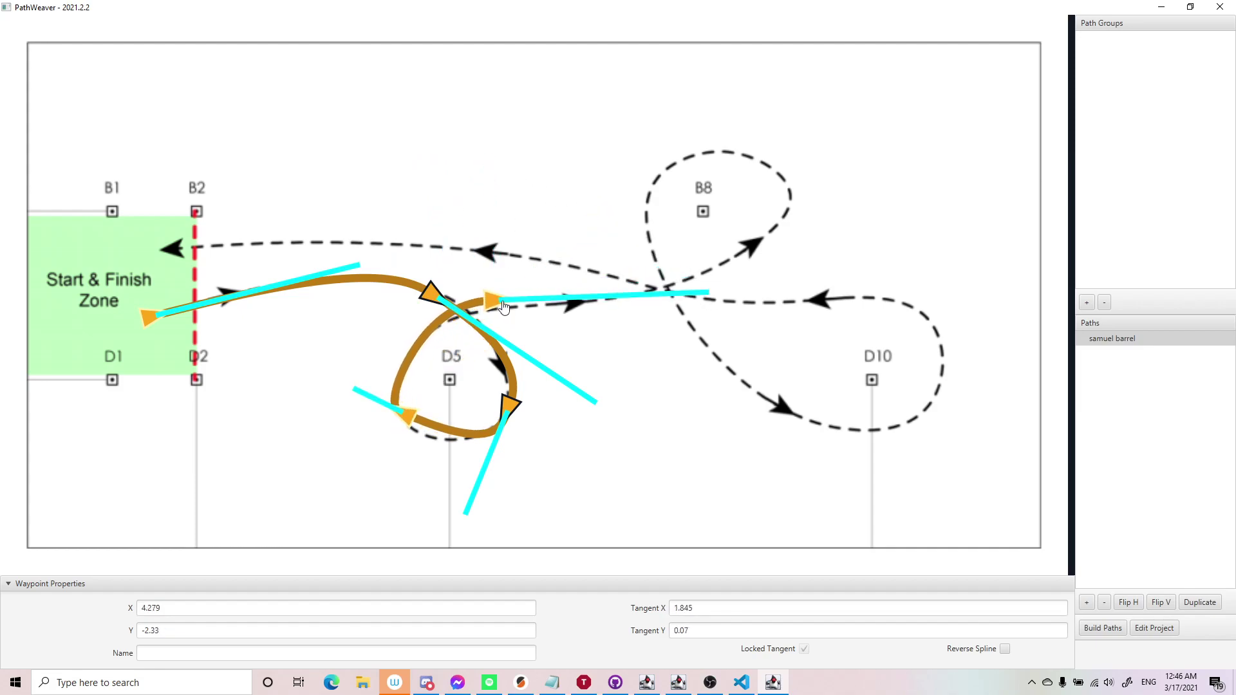
pyautogui.moveTo(502, 307); pyautogui.dragTo(490, 317)
# Remove the extra waypoint left of D5, reshape the lower-left waypoint's curve, and move the lower-right waypoint to about X 4.30, Y -3.30.
pyautogui.moveTo(408, 419); pyautogui.dragTo(399, 365)
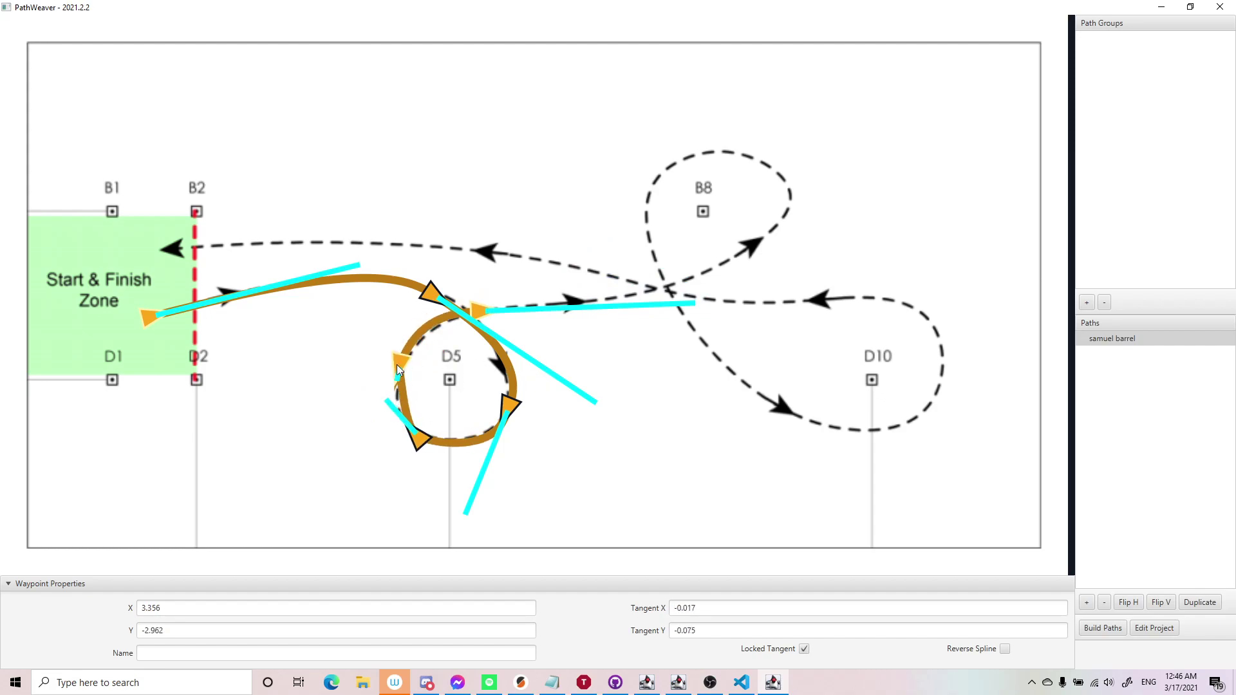
pyautogui.rightClick(398, 368)
pyautogui.click(409, 375)
pyautogui.moveTo(386, 402); pyautogui.dragTo(331, 386)
pyautogui.moveTo(415, 435); pyautogui.dragTo(354, 383)
pyautogui.moveTo(514, 404); pyautogui.dragTo(509, 400)
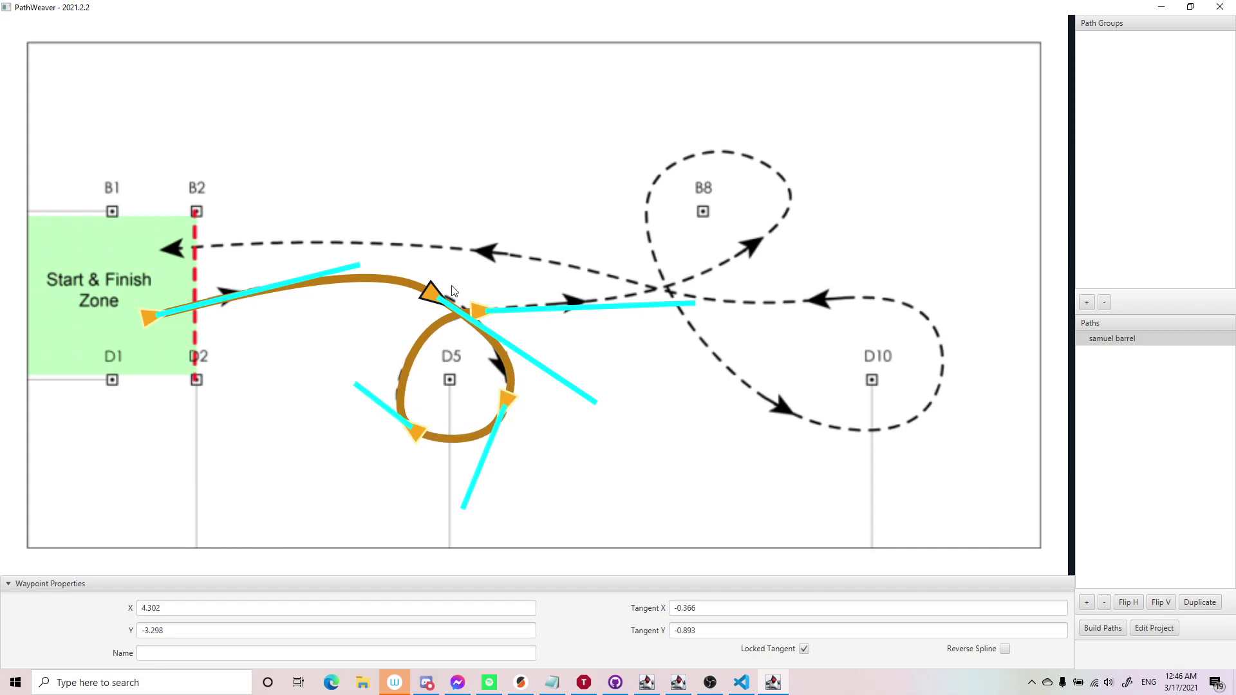
# Move the end waypoint into the finish zone pointing left, and add a waypoint above D5 at about X 4.16, Y -2.13.
pyautogui.moveTo(476, 313); pyautogui.dragTo(56, 268)
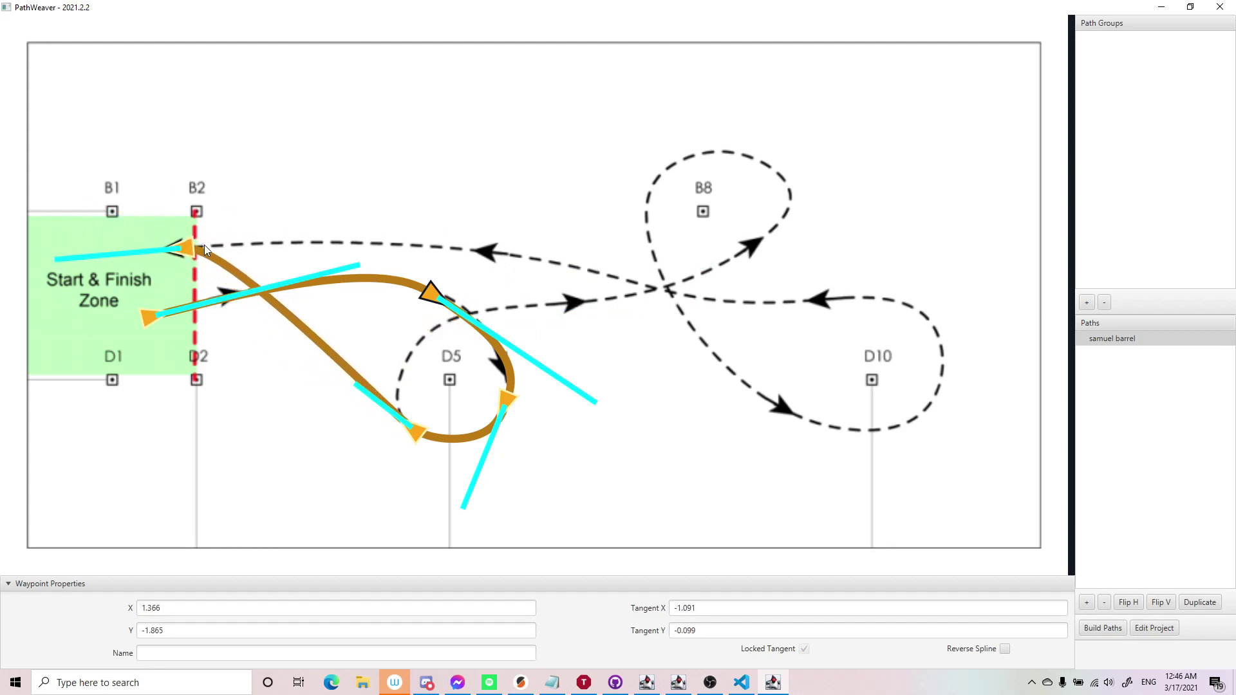
pyautogui.moveTo(187, 245); pyautogui.dragTo(176, 249)
pyautogui.click(305, 329)
pyautogui.moveTo(305, 330); pyautogui.dragTo(486, 283)
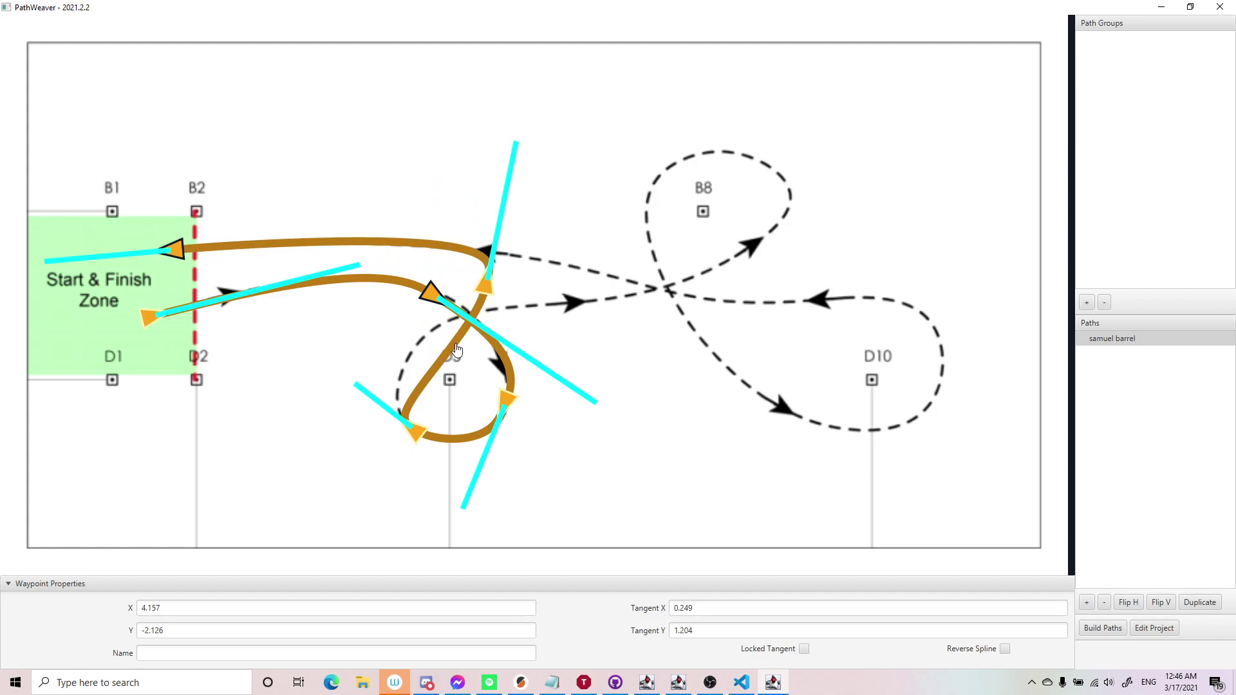
pyautogui.click(409, 351)
pyautogui.click(155, 324)
pyautogui.click(964, 339)
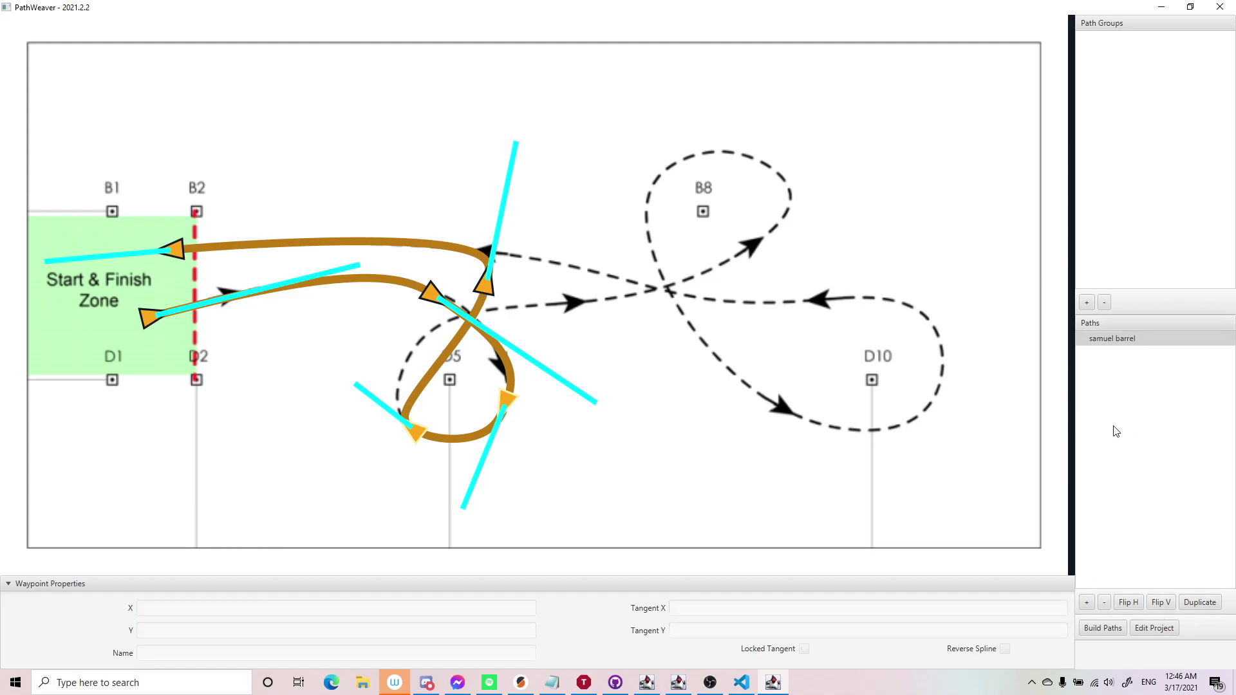
pyautogui.click(1120, 486)
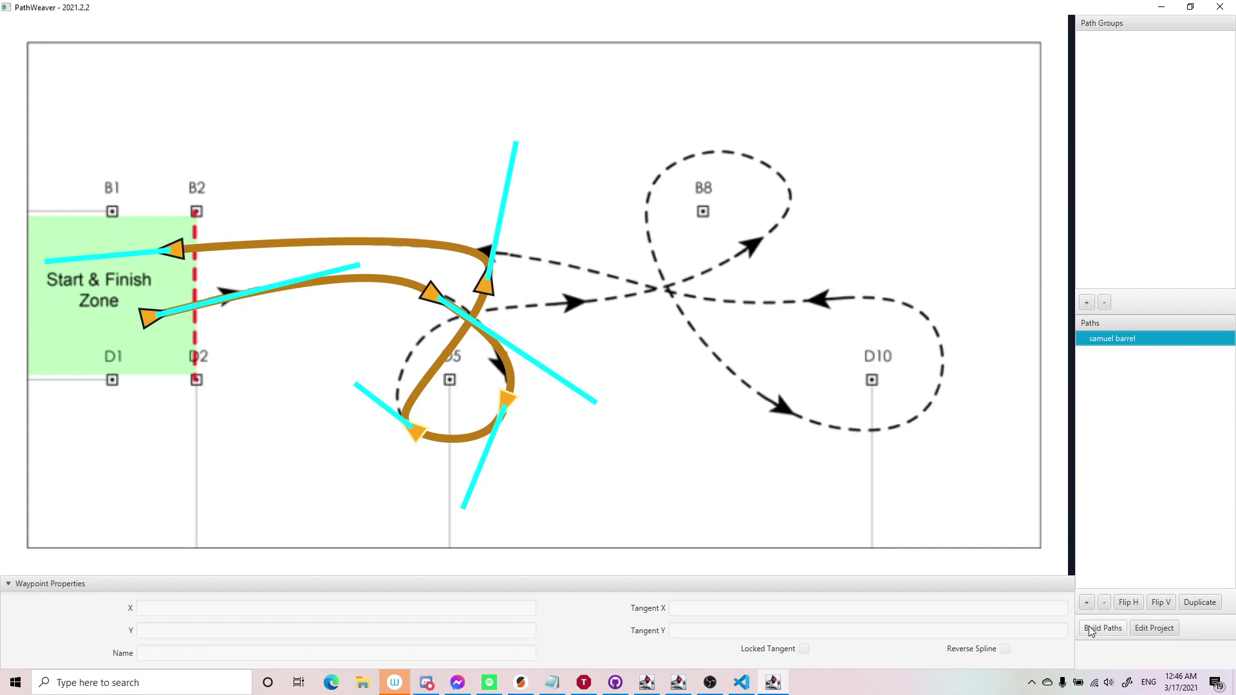
# Review the project's directories, game choices, units, maximum velocity, maximum acceleration and wheel base, and return to the path editor.
pyautogui.click(1165, 629)
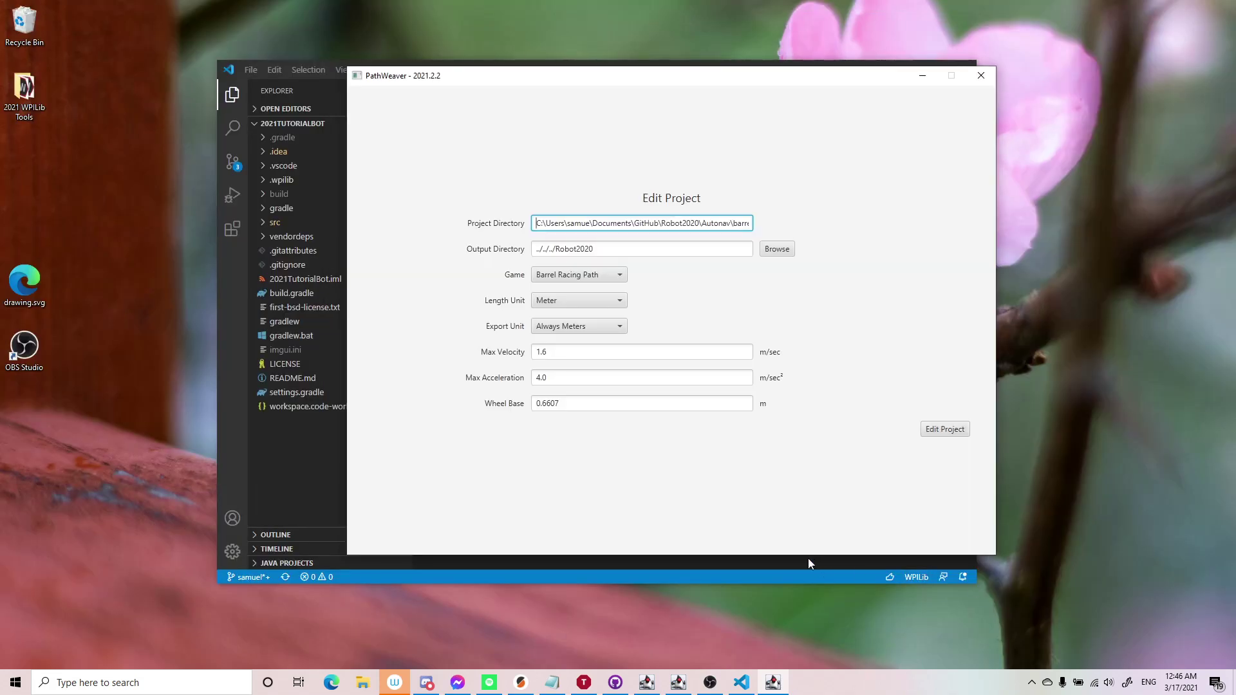
pyautogui.moveTo(578, 80); pyautogui.dragTo(496, 74)
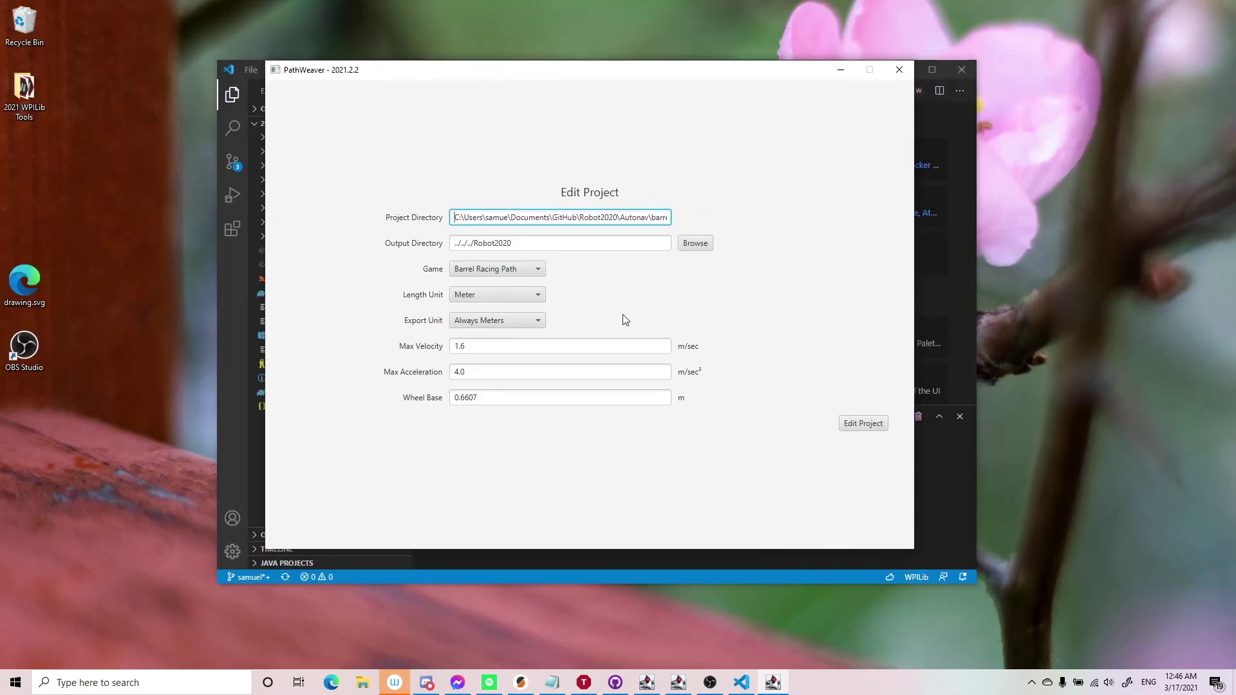
pyautogui.hotkey('ctrl', 'a')
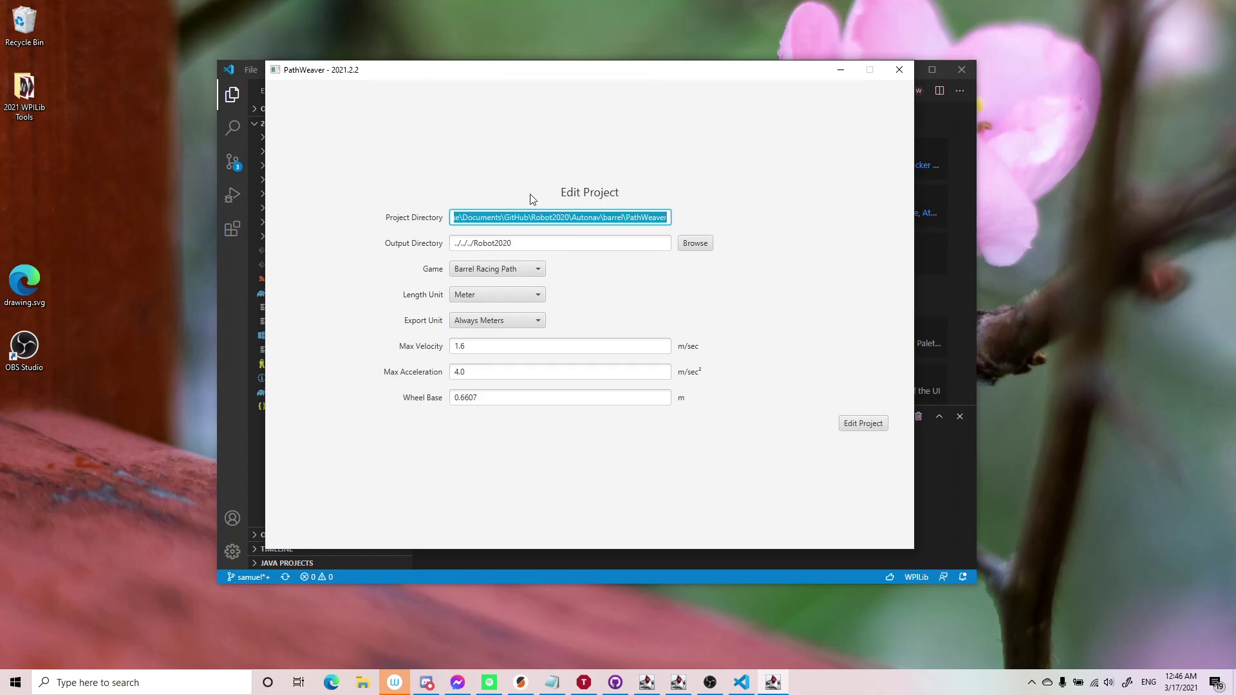
pyautogui.press('Tab')
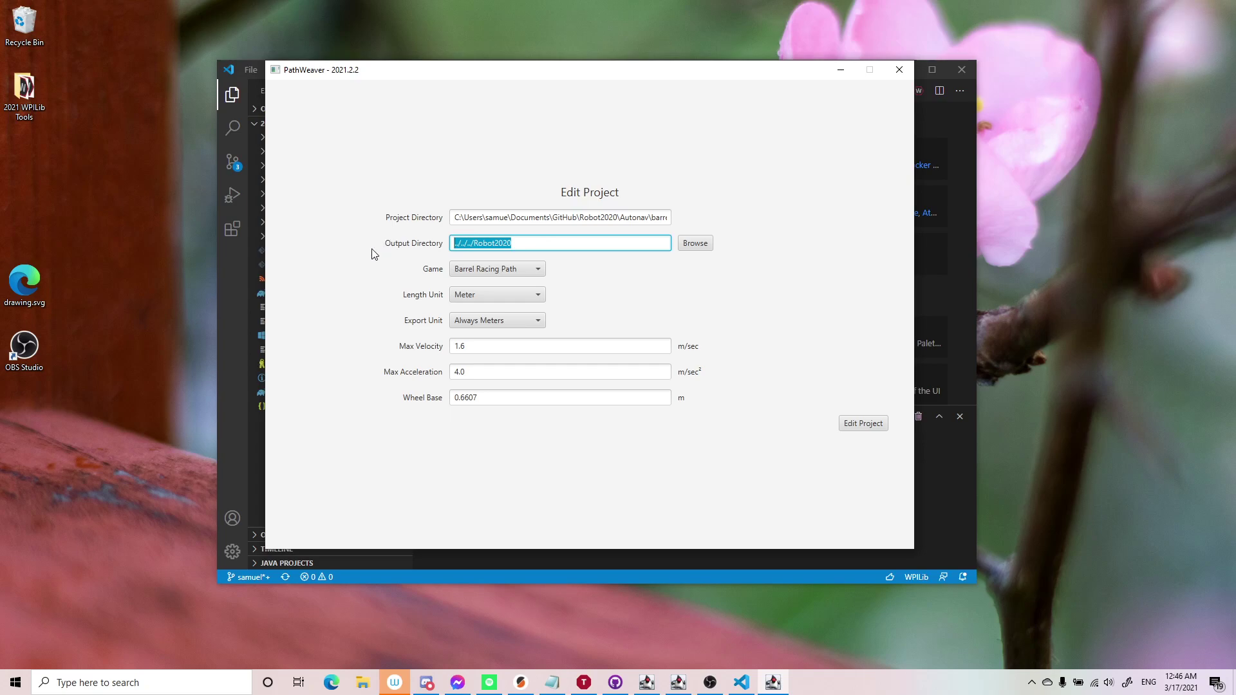
pyautogui.click(509, 269)
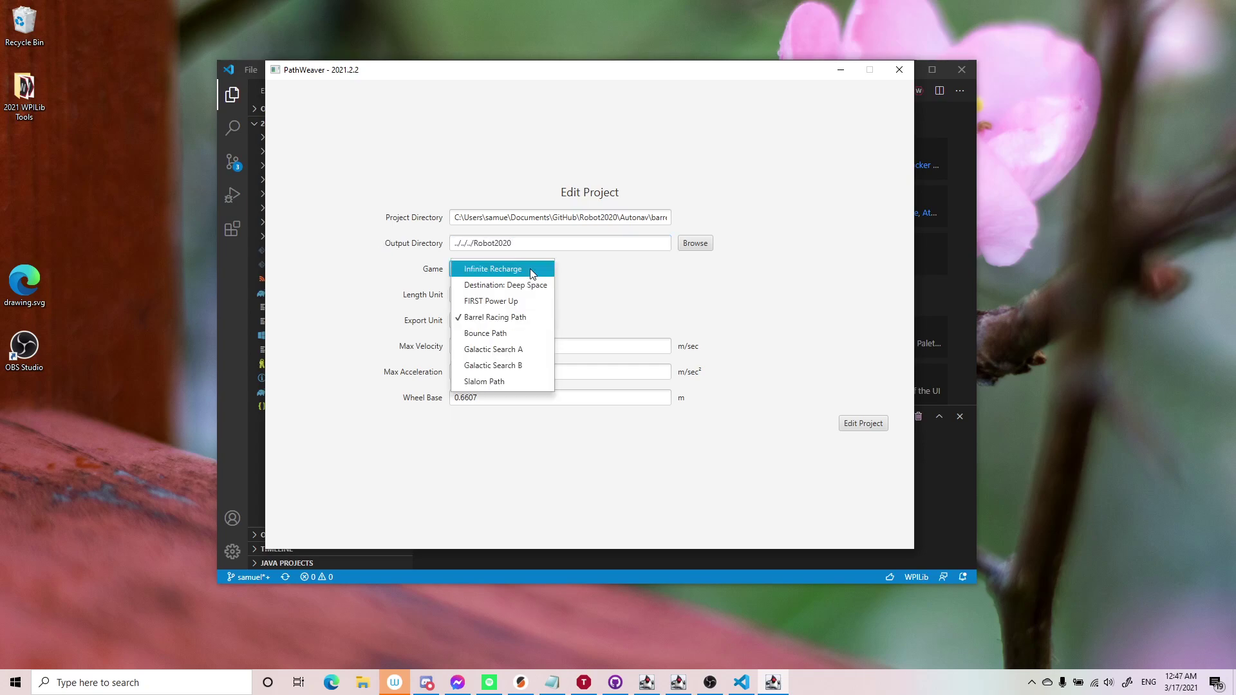
pyautogui.click(749, 295)
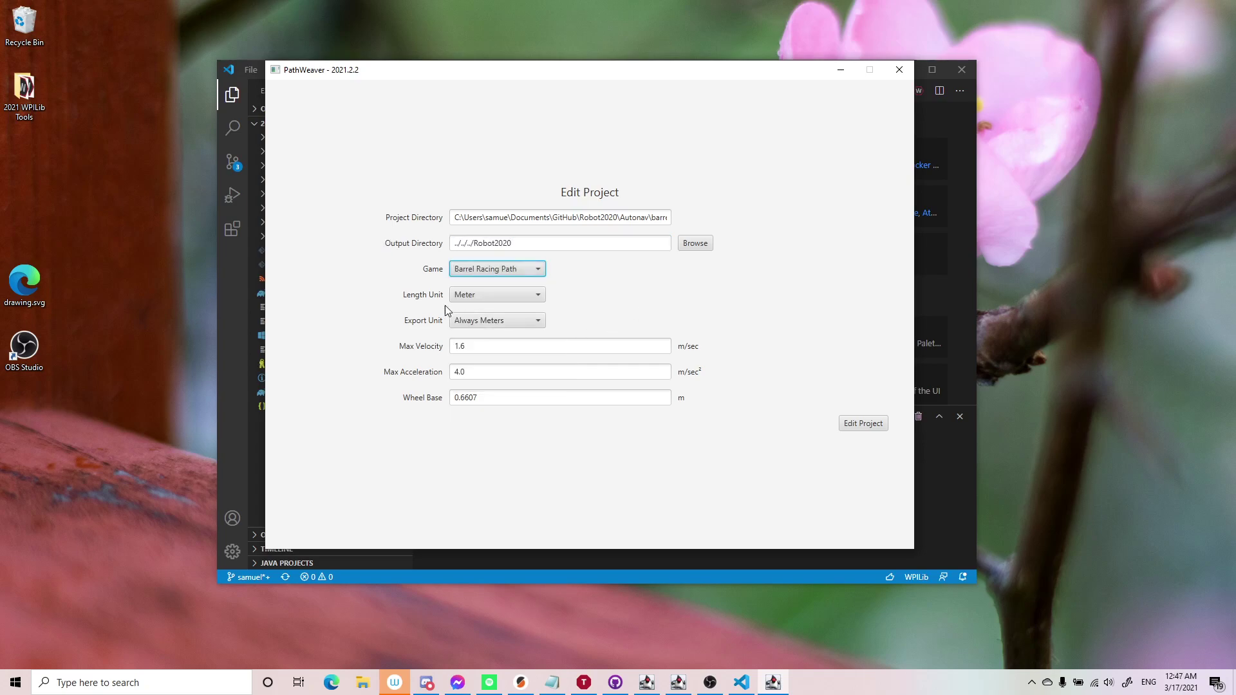
pyautogui.click(486, 346)
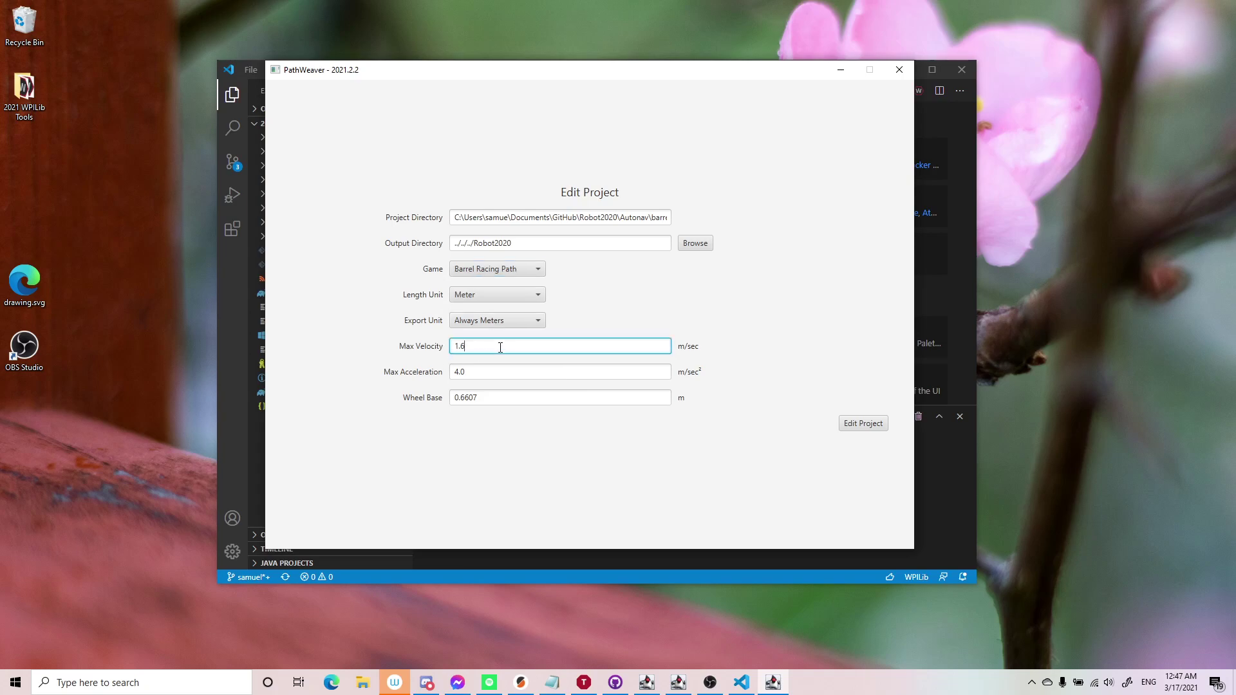
pyautogui.click(493, 396)
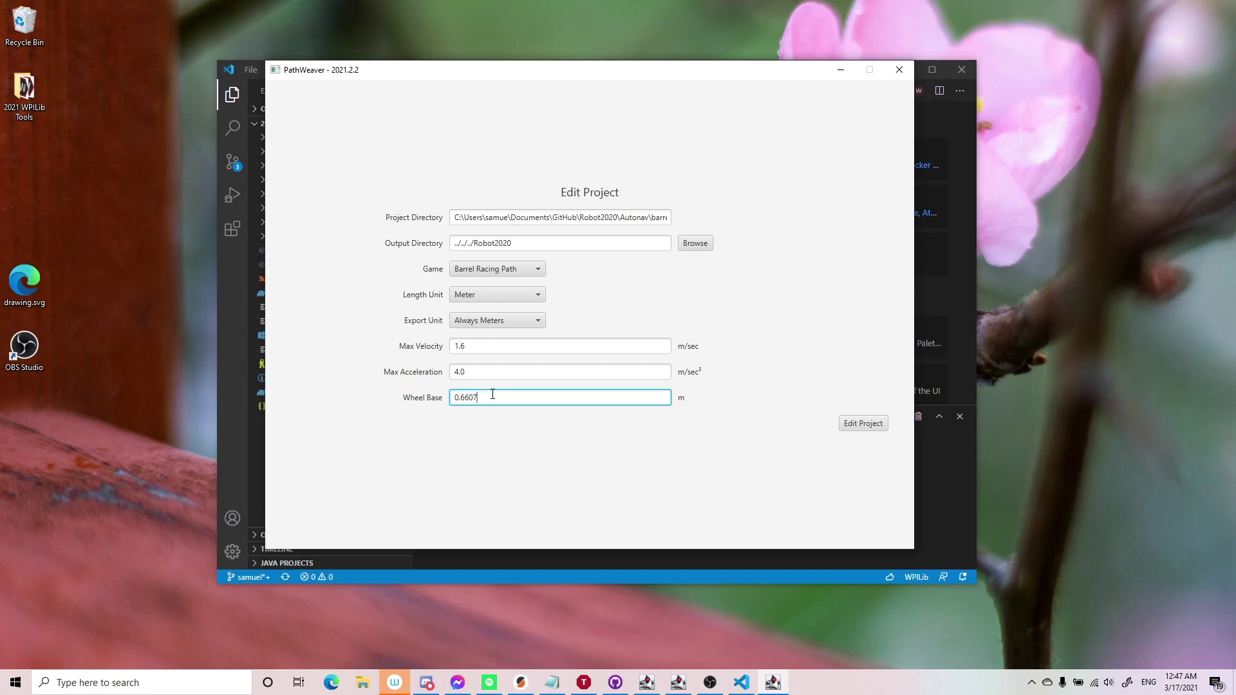
pyautogui.moveTo(497, 399); pyautogui.dragTo(464, 399)
pyautogui.click(473, 346)
pyautogui.click(474, 373)
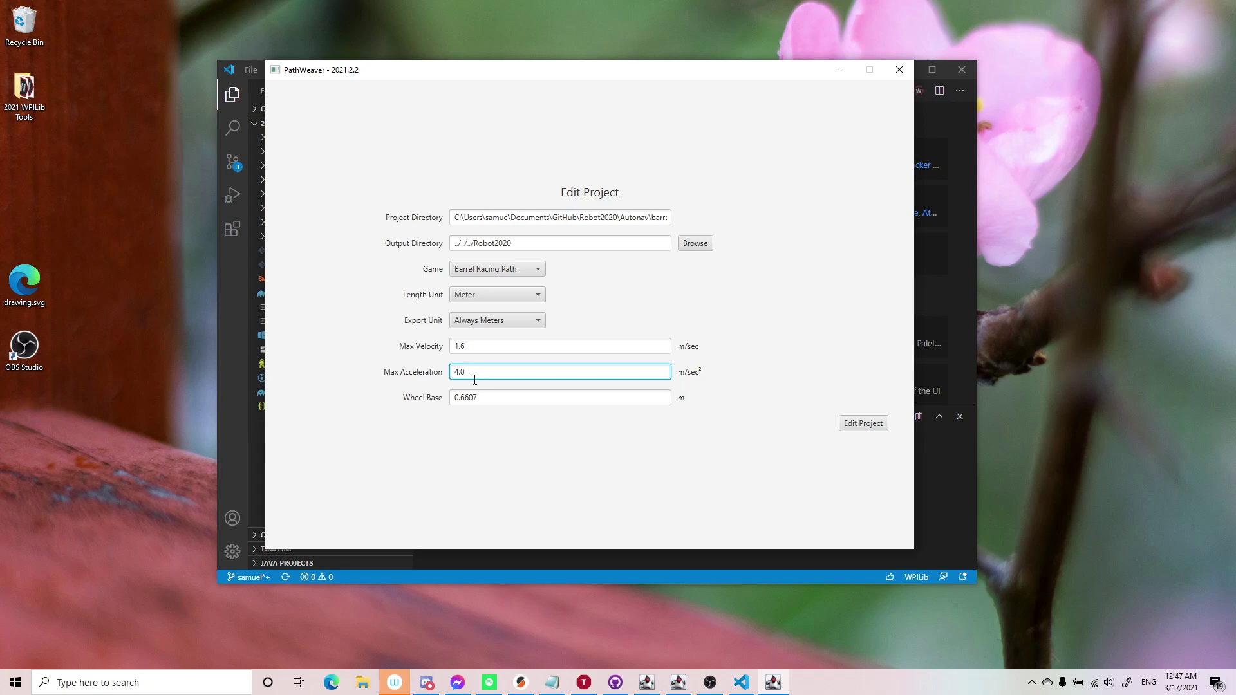
pyautogui.click(866, 424)
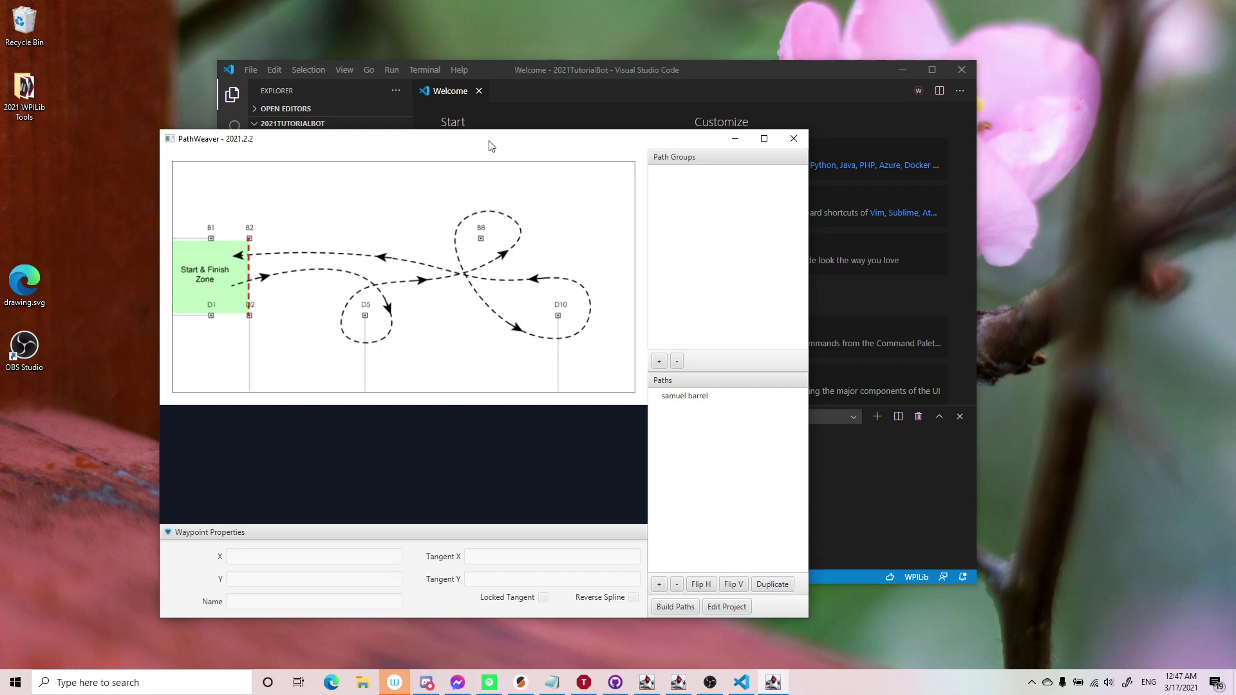
# Bring up and rearrange the other open project windows, and close the duplicate barrel project window that has no paths.
pyautogui.moveTo(489, 145); pyautogui.dragTo(513, 96)
pyautogui.click(745, 561)
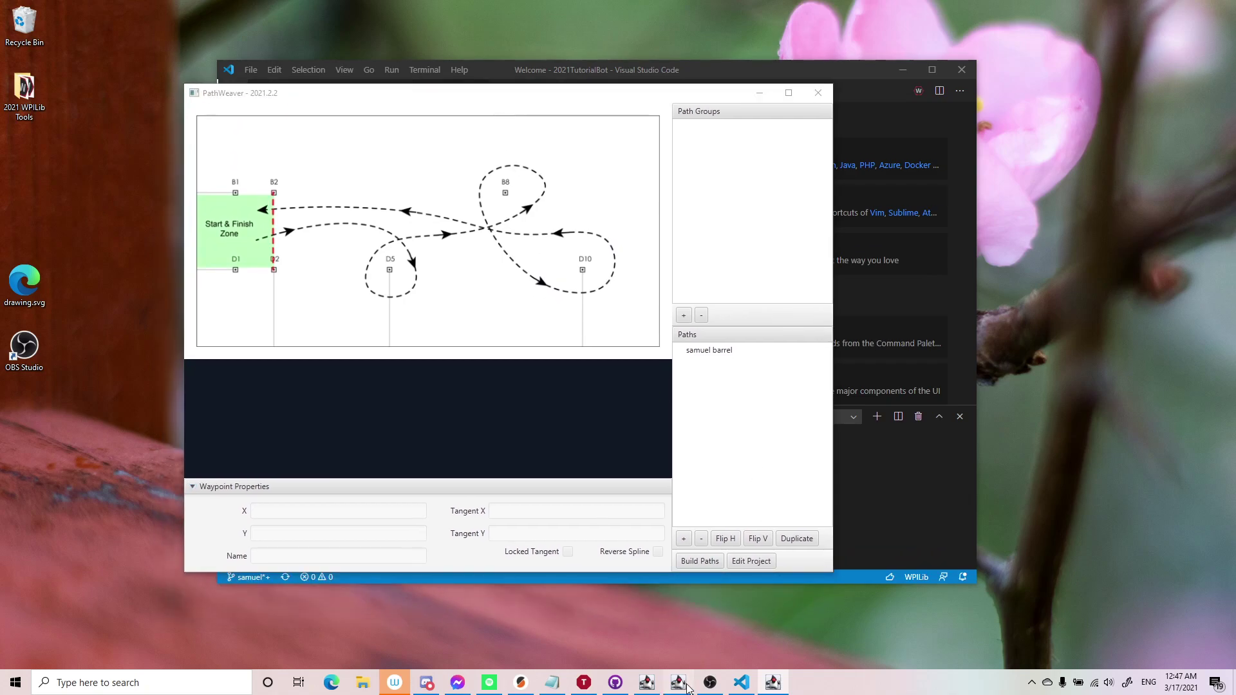
pyautogui.moveTo(574, 91); pyautogui.dragTo(486, 185)
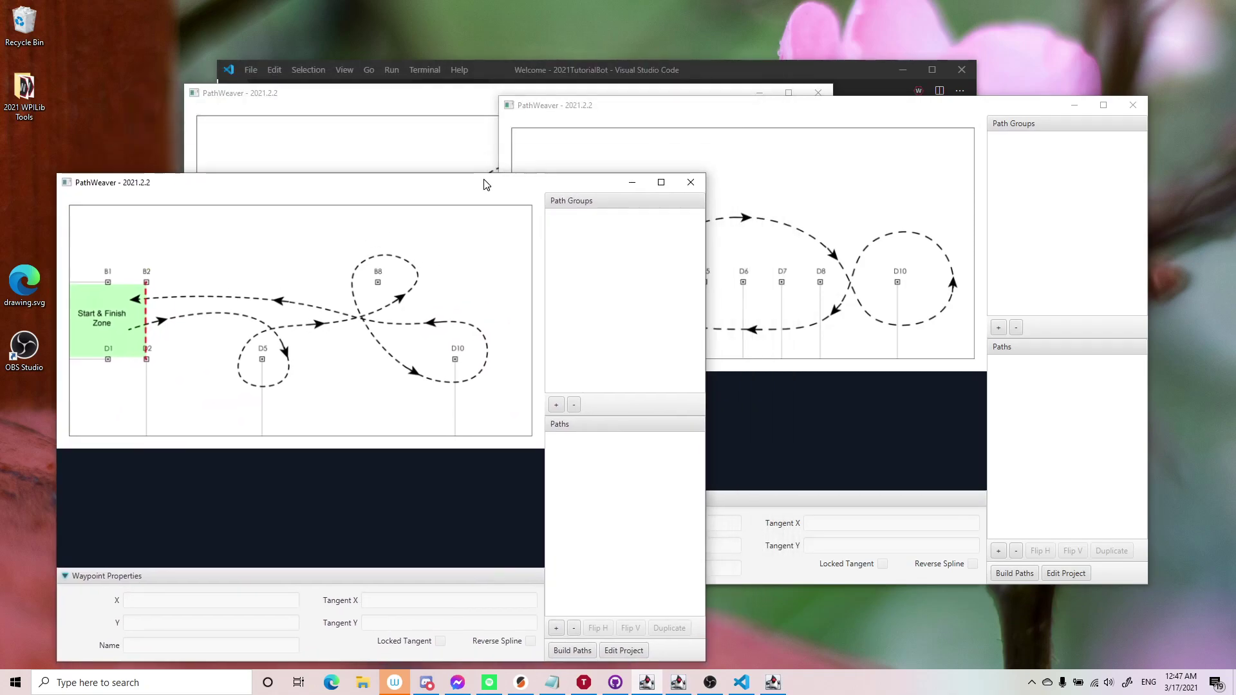
pyautogui.moveTo(751, 110); pyautogui.dragTo(765, 43)
pyautogui.moveTo(393, 187); pyautogui.dragTo(446, 109)
pyautogui.click(742, 107)
# Launch another instance of PathWeaver and reposition its start window.
pyautogui.press('super')
pyautogui.write('p')
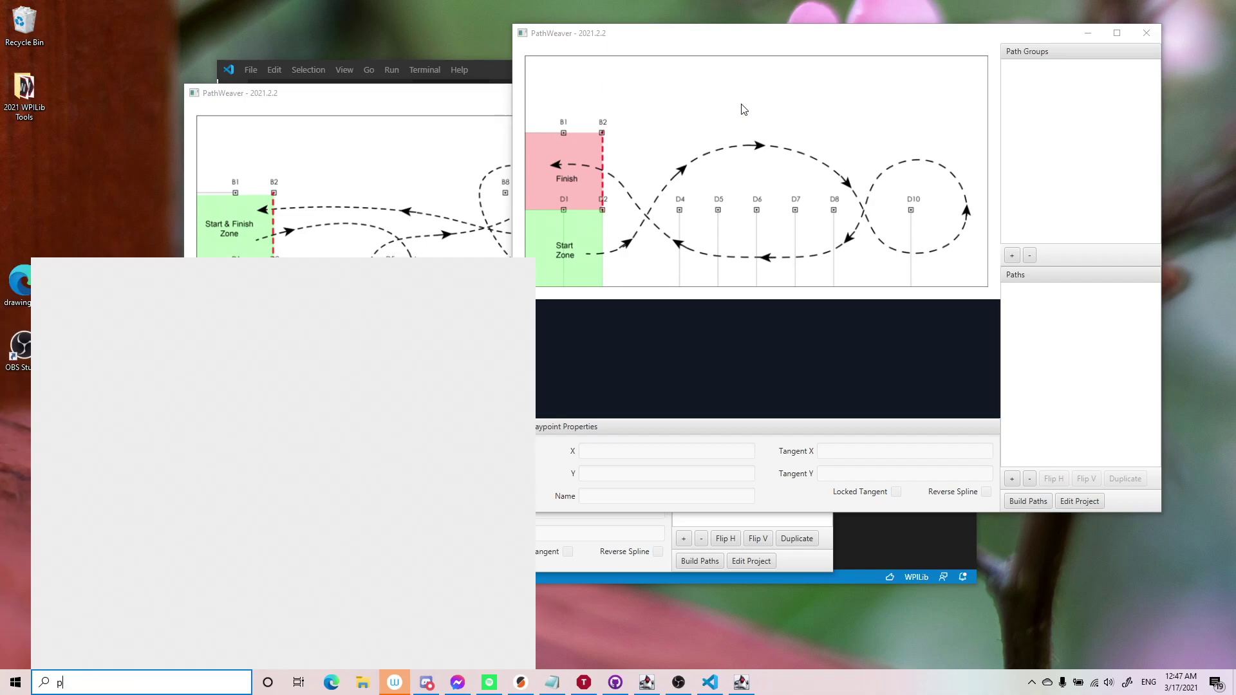
pyautogui.write('athweaver')
pyautogui.press('Return')
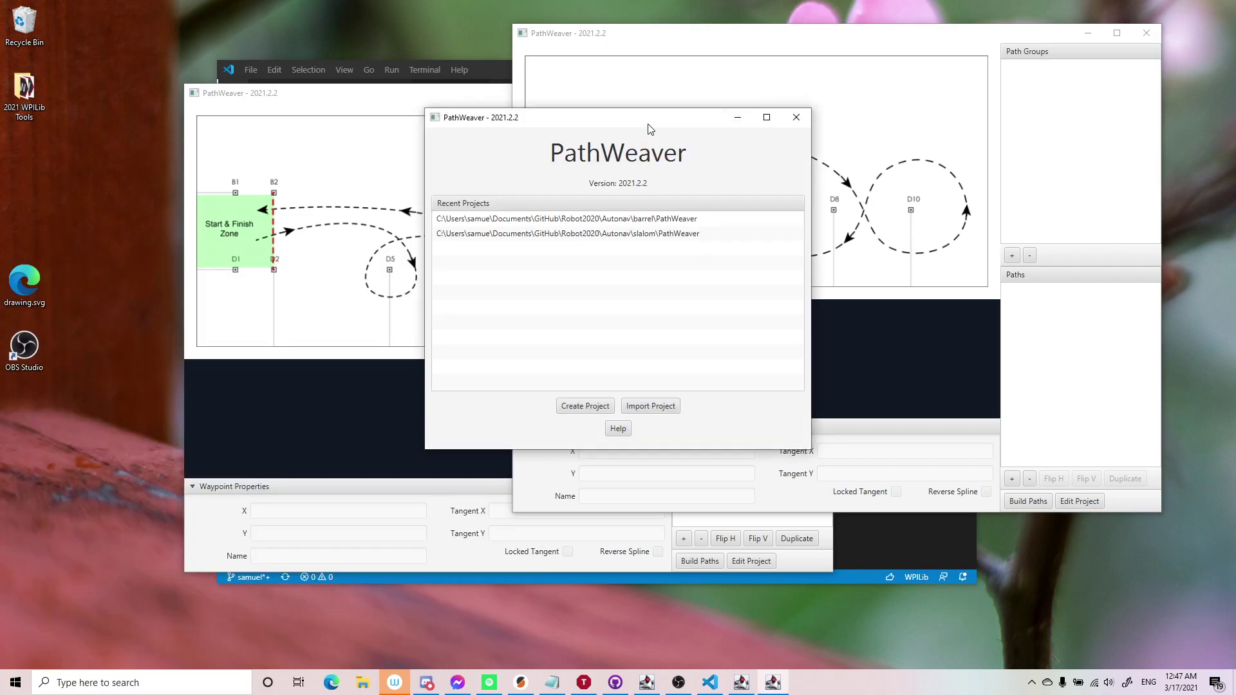
pyautogui.moveTo(646, 128); pyautogui.dragTo(593, 191)
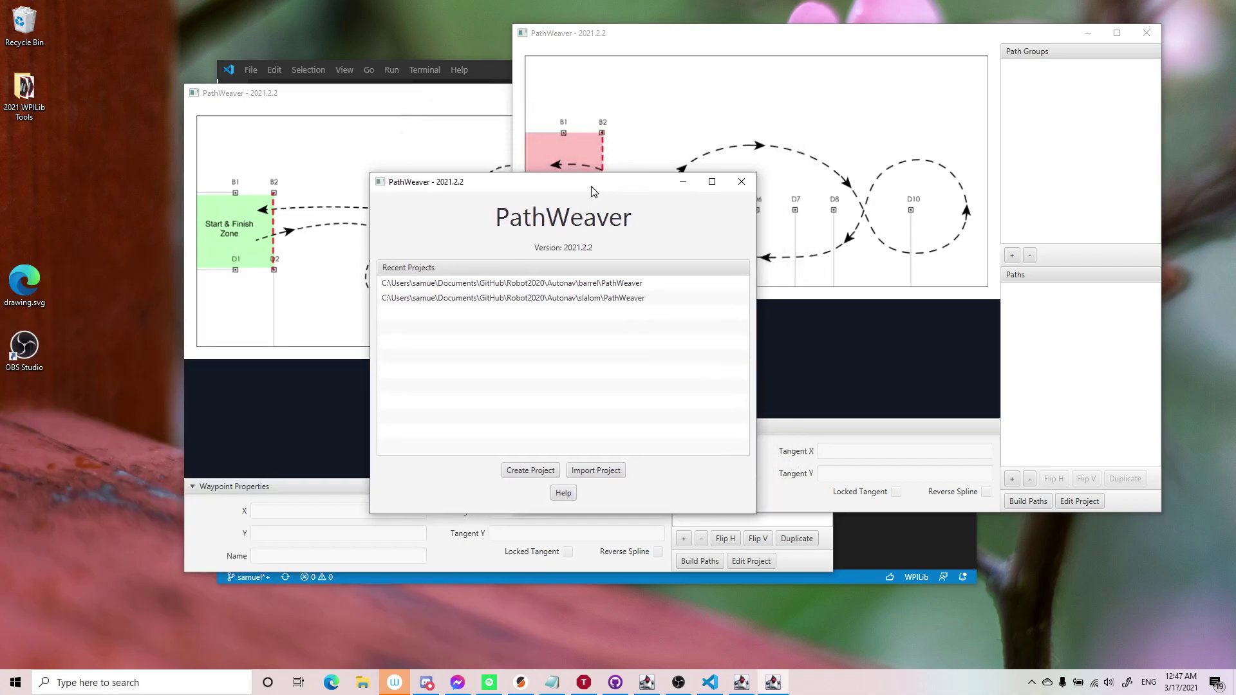
pyautogui.click(547, 470)
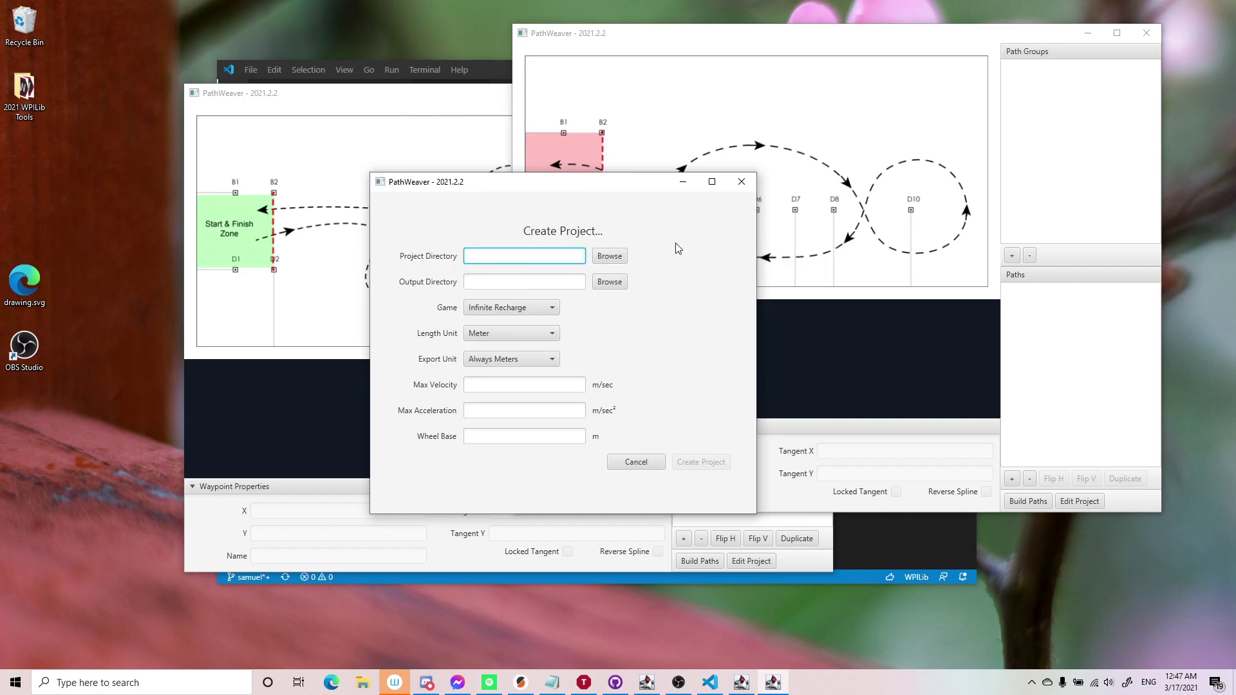
pyautogui.click(601, 257)
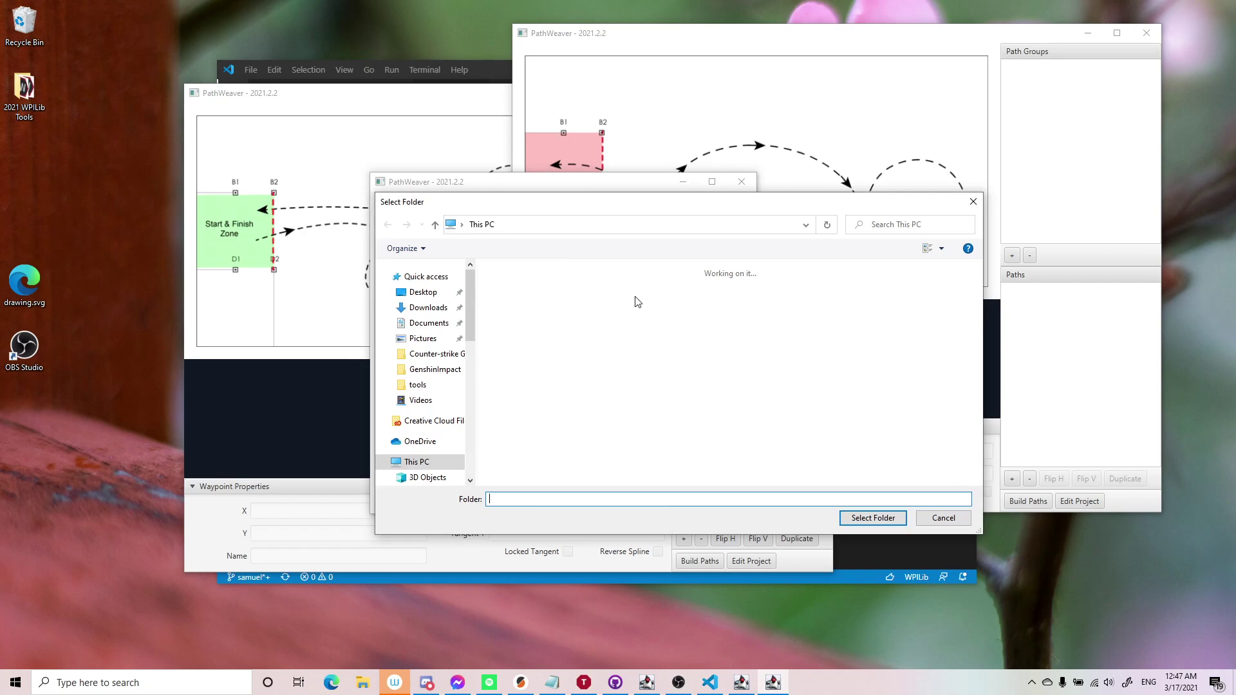
pyautogui.click(619, 464)
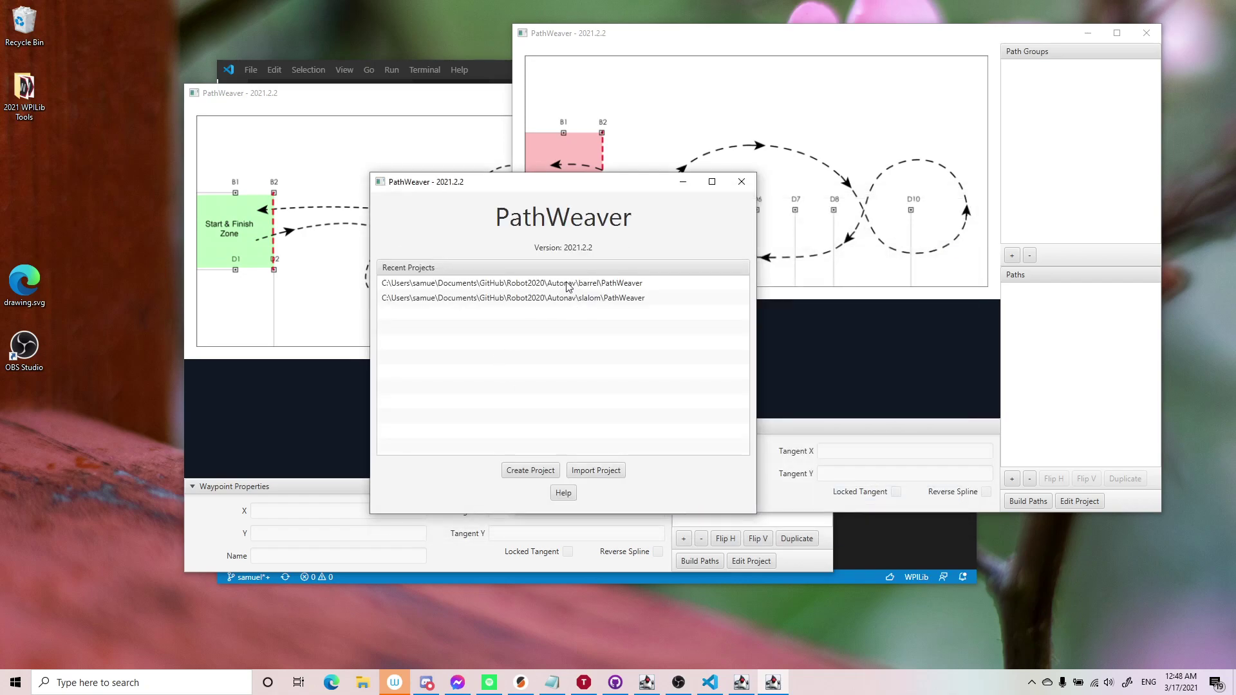
# Start importing an existing project and browse to the Robot2020 repository folder inside Documents\GitHub.
pyautogui.click(580, 470)
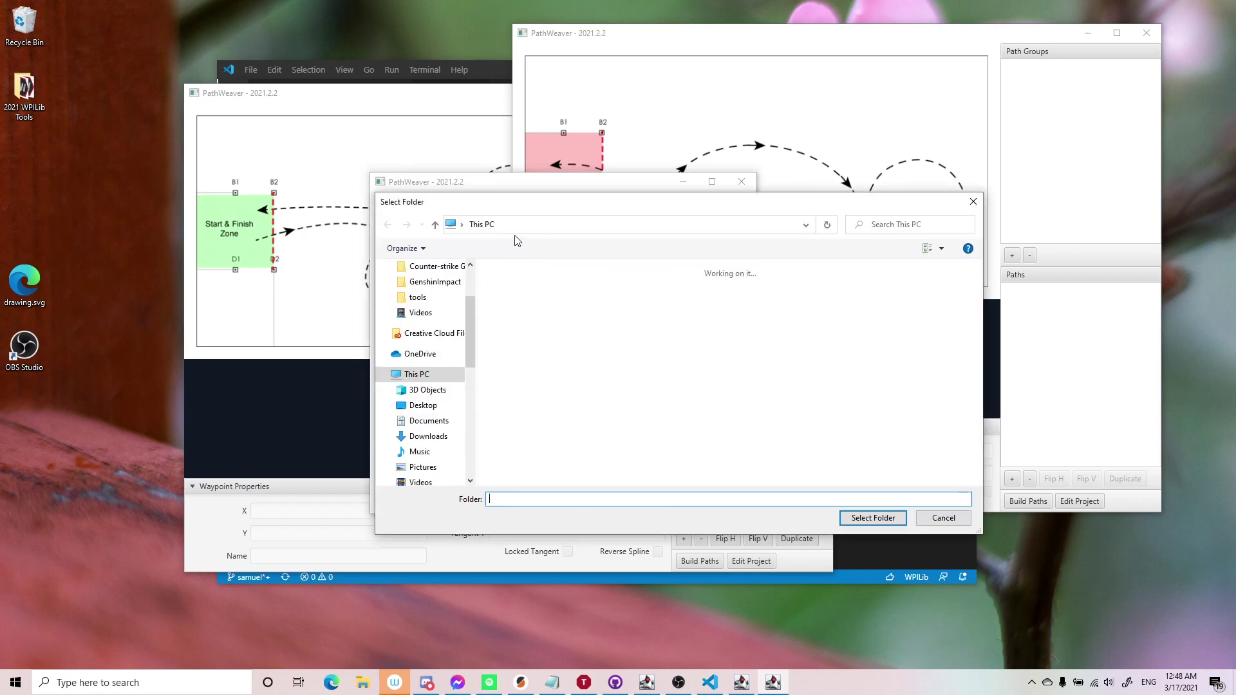
pyautogui.moveTo(489, 213); pyautogui.dragTo(492, 182)
pyautogui.click(542, 193)
pyautogui.write('C:\\Users\\samue\\Documents\\GitHub\\Robot2020')
pyautogui.press('Return')
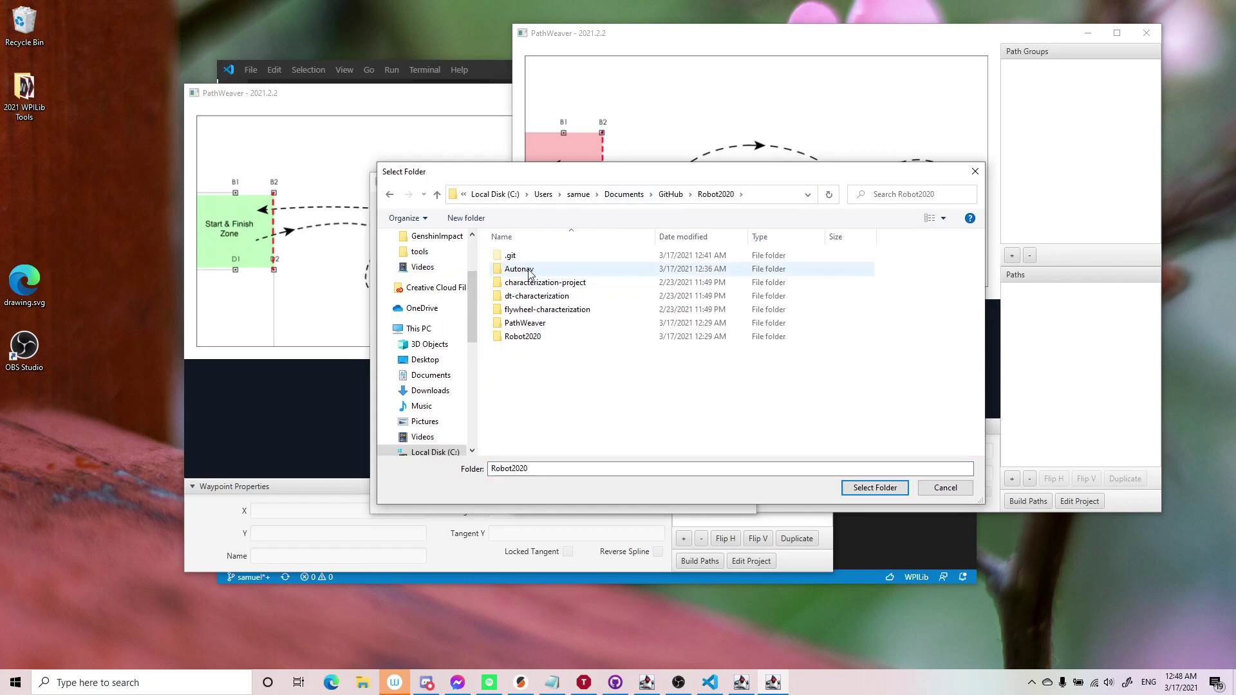
# Import the PathWeaver project folder from Autonav\bounce and reposition its project window.
pyautogui.doubleClick(605, 267)
pyautogui.click(547, 282)
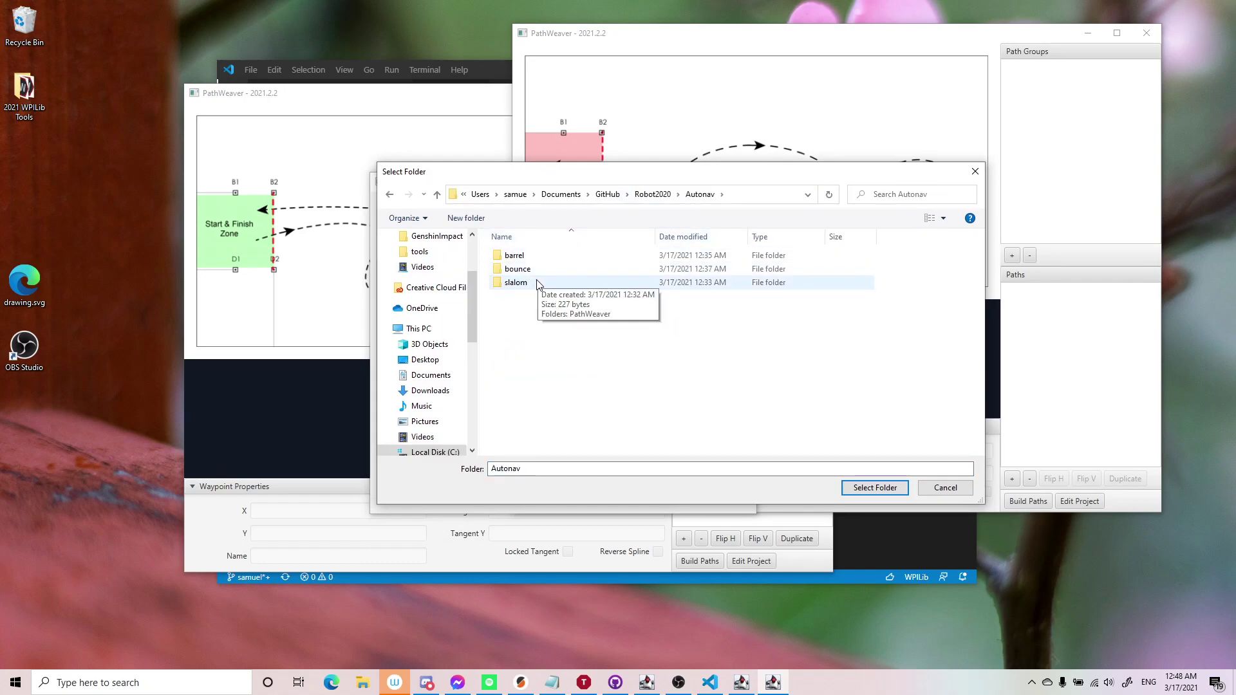
pyautogui.click(539, 269)
pyautogui.click(541, 255)
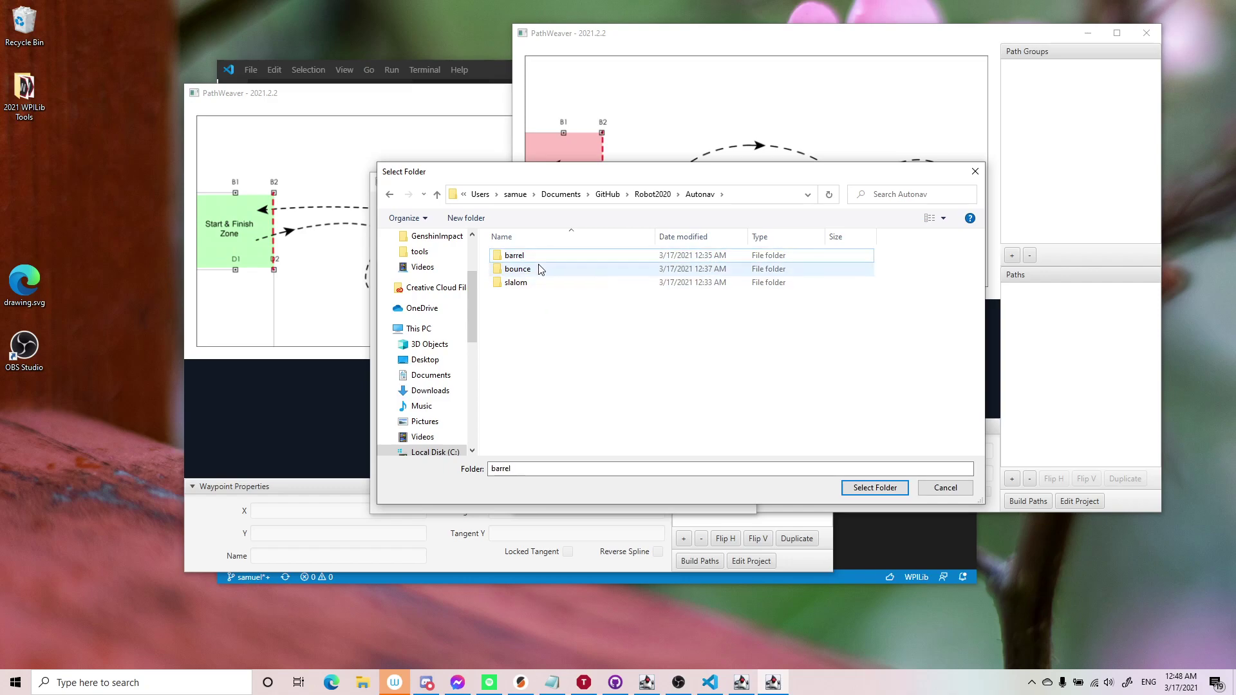
pyautogui.doubleClick(540, 269)
pyautogui.click(549, 257)
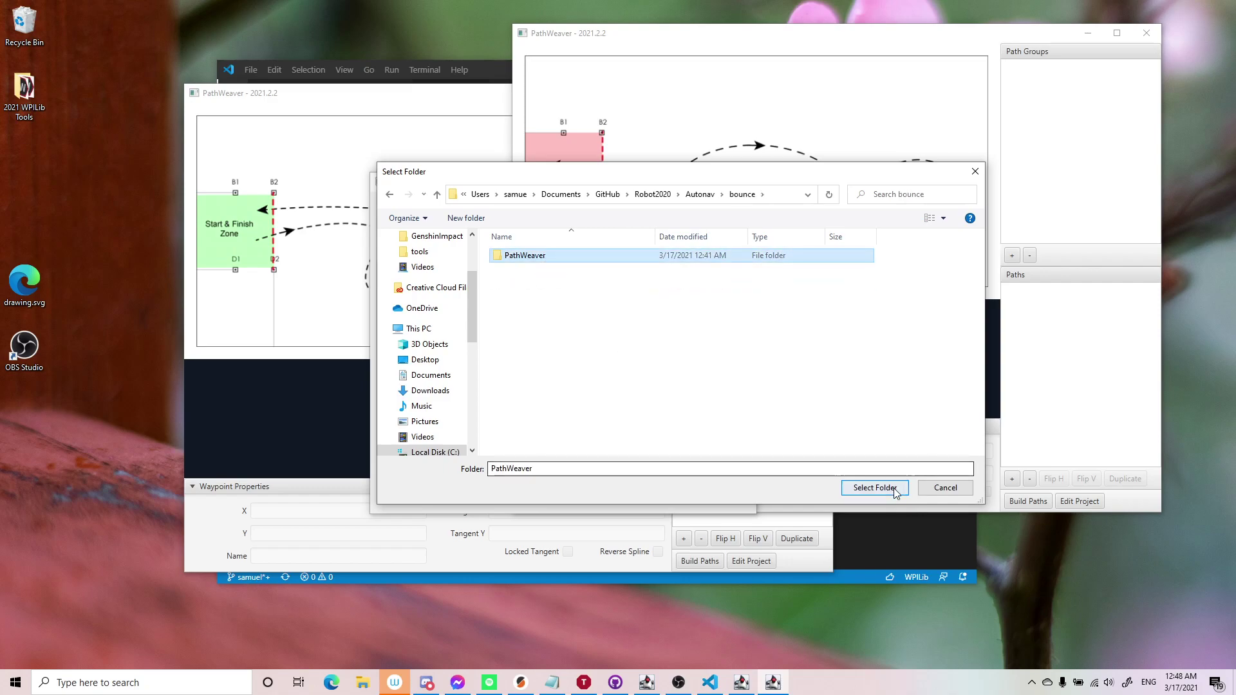
pyautogui.press('Return')
pyautogui.moveTo(555, 109); pyautogui.dragTo(577, 72)
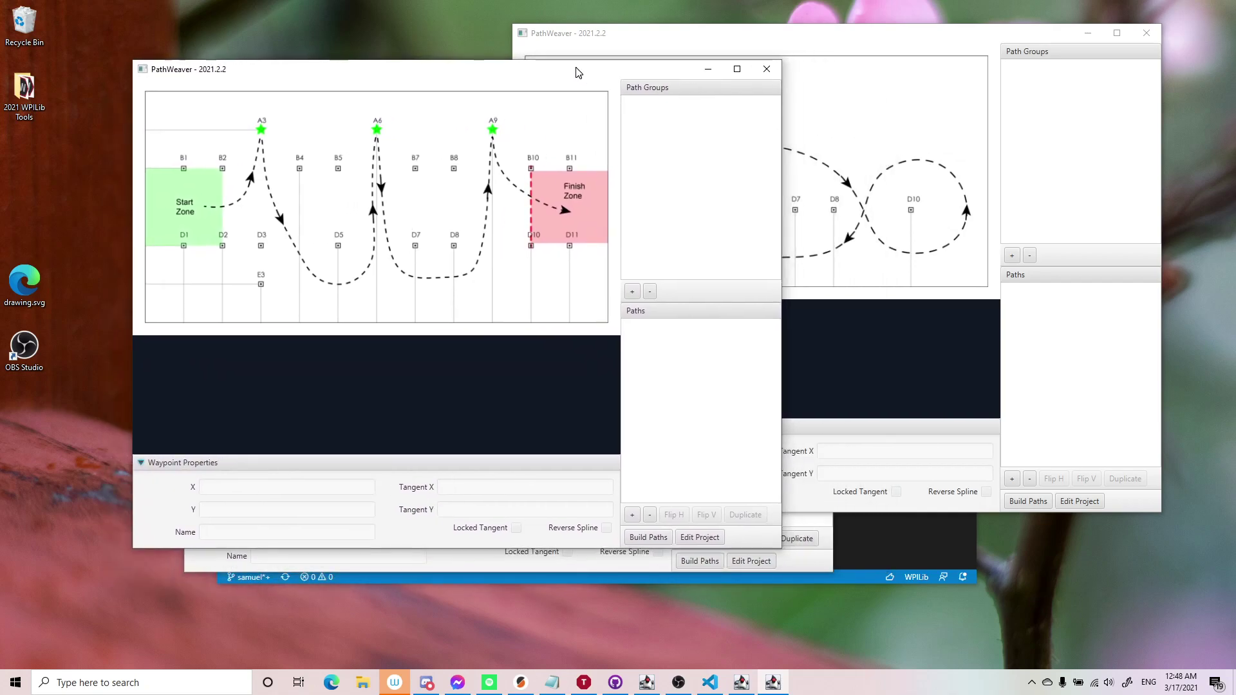
# Maximize the bounce project window, add a new path, and name it with the author's first name followed by "bounce 1".
pyautogui.doubleClick(570, 72)
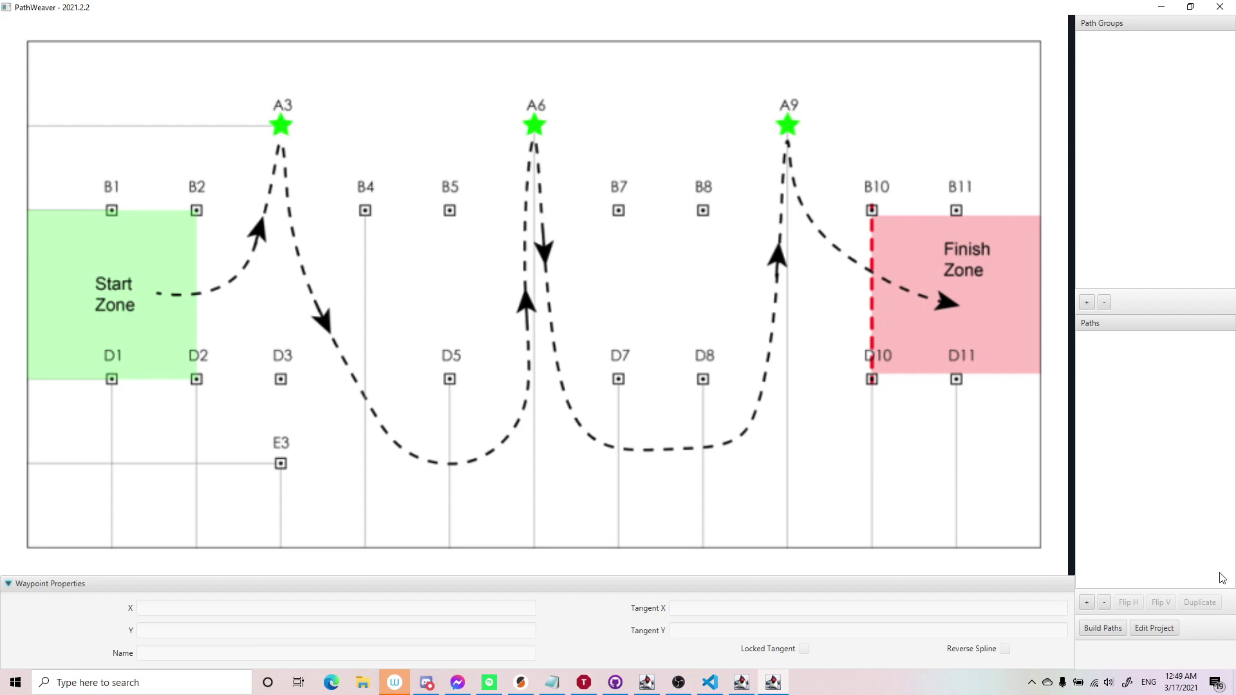
pyautogui.click(1086, 602)
pyautogui.doubleClick(1131, 341)
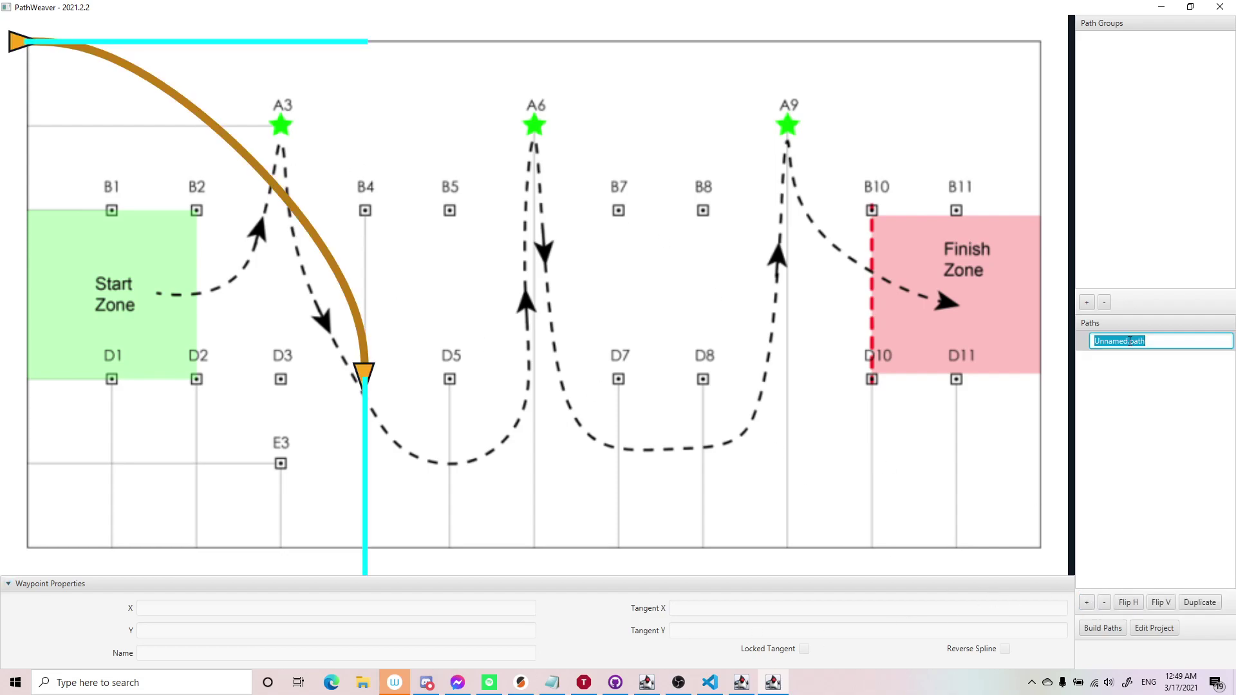
pyautogui.write('sa')
pyautogui.press('BackSpace')
pyautogui.press('BackSpace')
pyautogui.press('BackSpace')
pyautogui.press('BackSpace')
pyautogui.press('BackSpace')
pyautogui.press('BackSpace')
pyautogui.press('BackSpace')
pyautogui.press('Return')
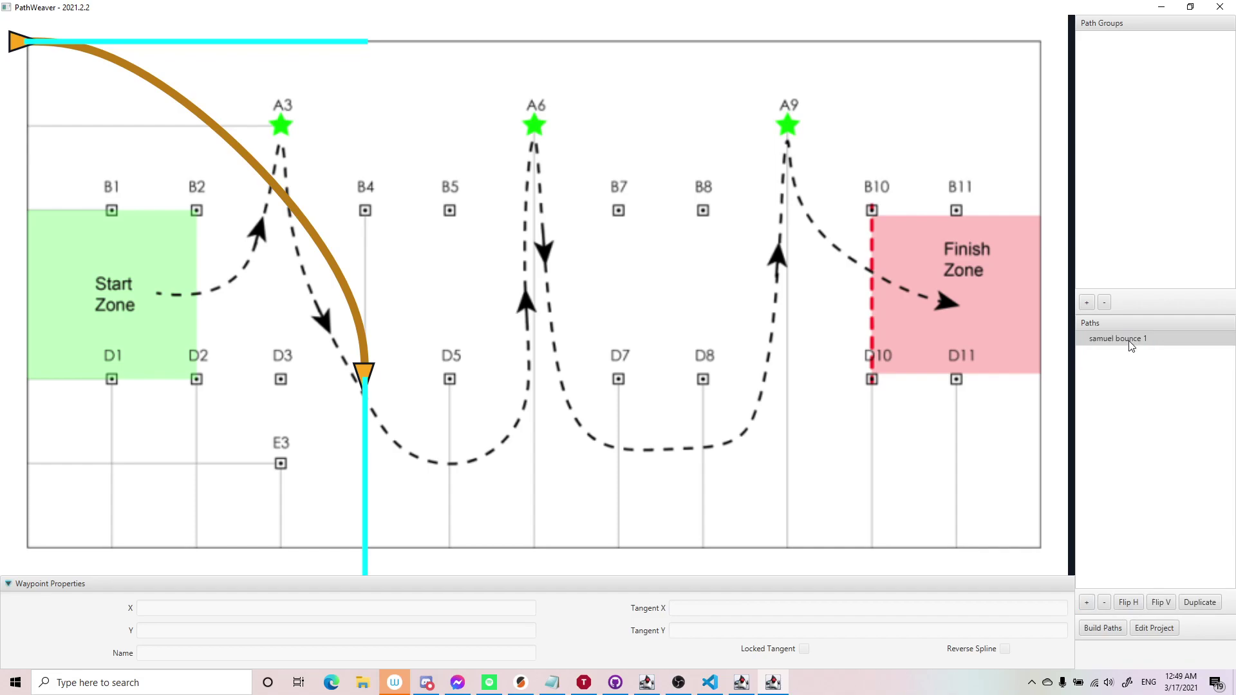
# Shape the first bounce path by placing its start waypoint in the Start Zone and its end at star A3, adjusting both tangents.
pyautogui.moveTo(18, 47); pyautogui.dragTo(156, 294)
pyautogui.moveTo(364, 373); pyautogui.dragTo(280, 152)
pyautogui.moveTo(280, 412); pyautogui.dragTo(293, 17)
pyautogui.moveTo(392, 301); pyautogui.dragTo(377, 325)
pyautogui.moveTo(277, 165)
pyautogui.mouseDown()
pyautogui.moveTo(276, 127)
pyautogui.moveTo(282, 143)
pyautogui.mouseUp()
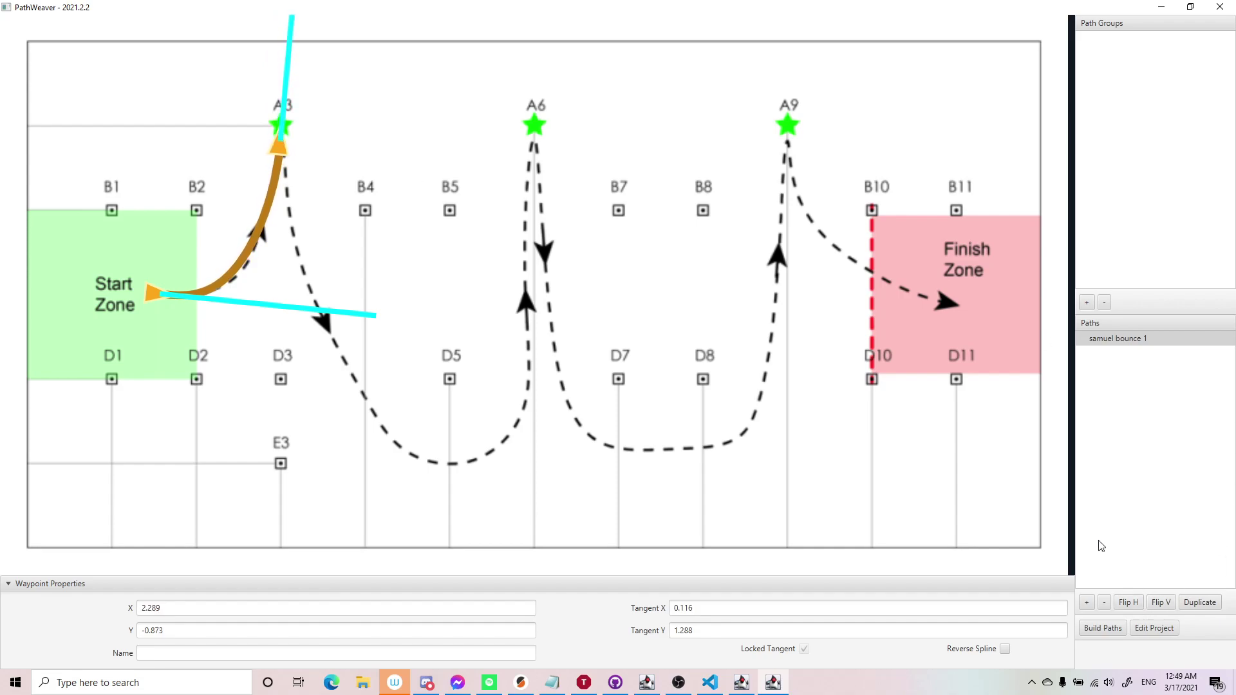
pyautogui.click(321, 216)
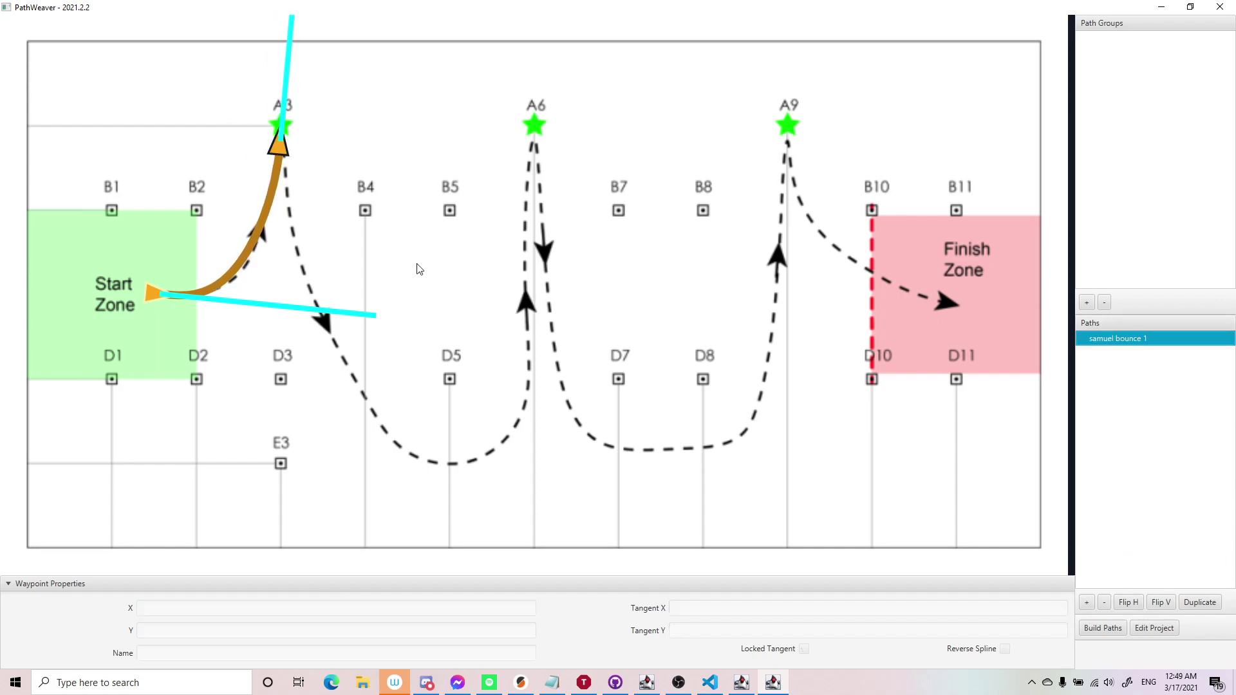
# Add a second path, save the modified first one, and name the new path with the author's first name plus "bounce 2".
pyautogui.click(1086, 602)
pyautogui.click(1123, 355)
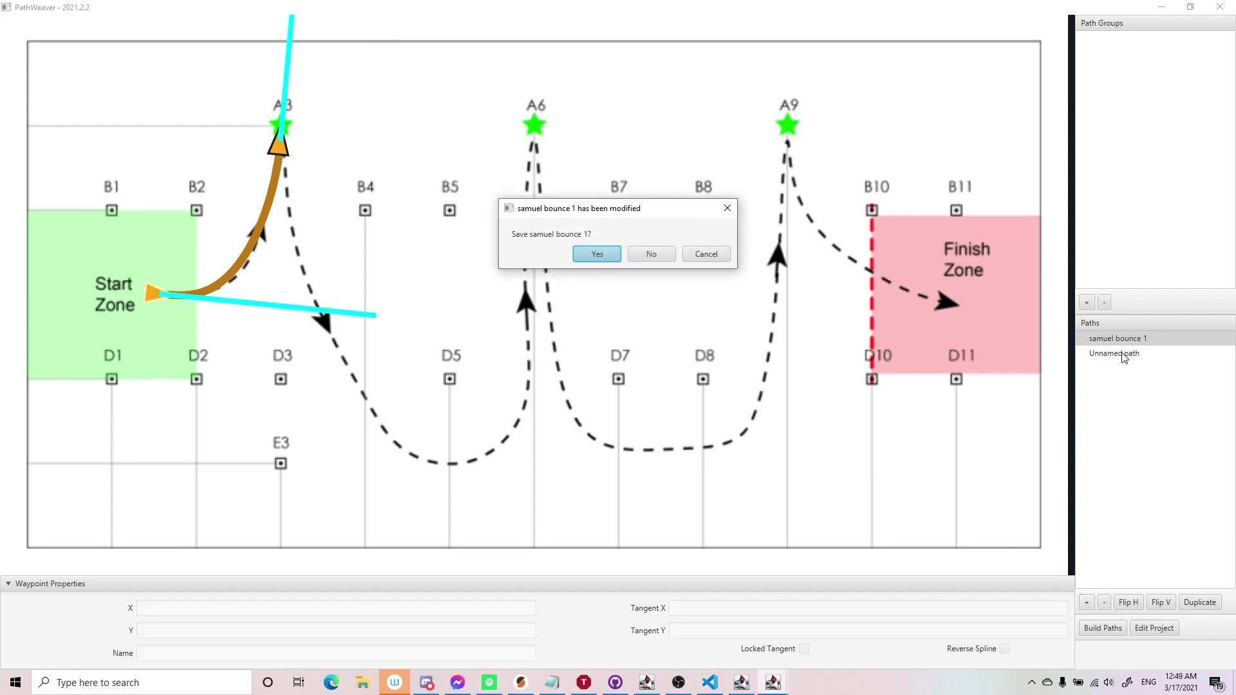
pyautogui.press('Return')
pyautogui.click(1123, 356)
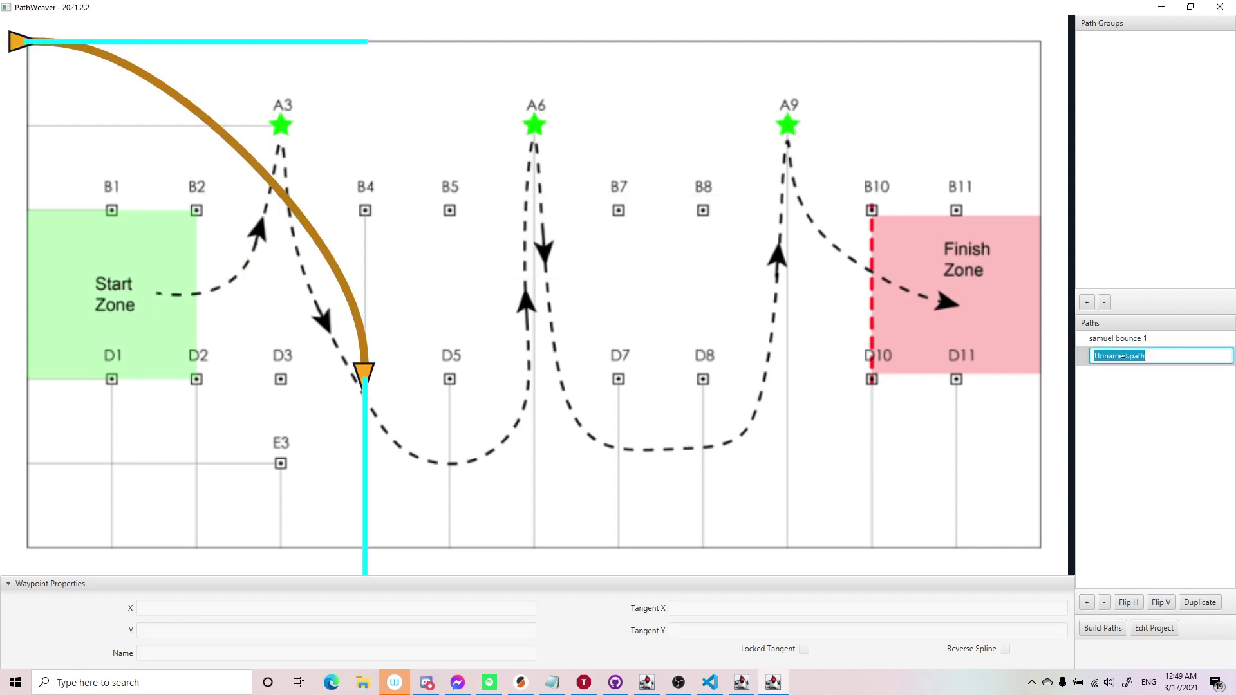
pyautogui.write('samuel bounce 2')
pyautogui.press('Return')
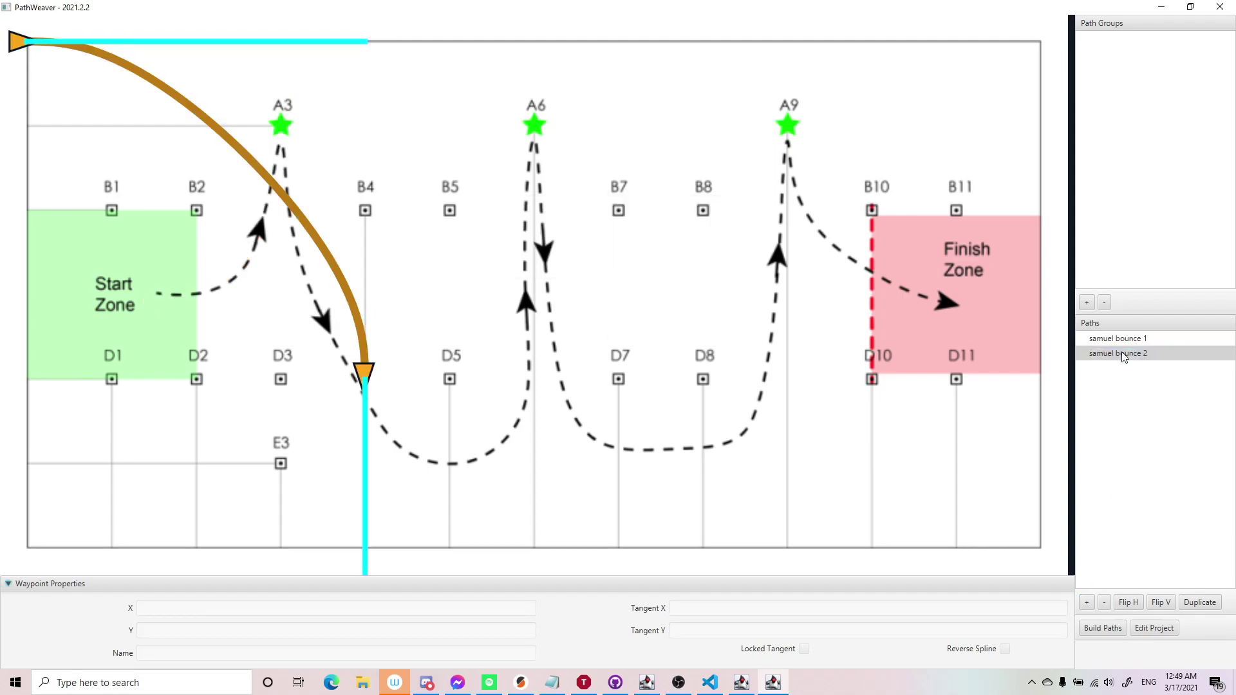
# Create a path group named with the author's first name followed by "bounce".
pyautogui.click(1086, 302)
pyautogui.click(1109, 38)
pyautogui.click(1112, 39)
pyautogui.write('samu')
pyautogui.press('Return')
# Add both bounce paths to the new path group and display the whole group on the field.
pyautogui.click(1120, 338)
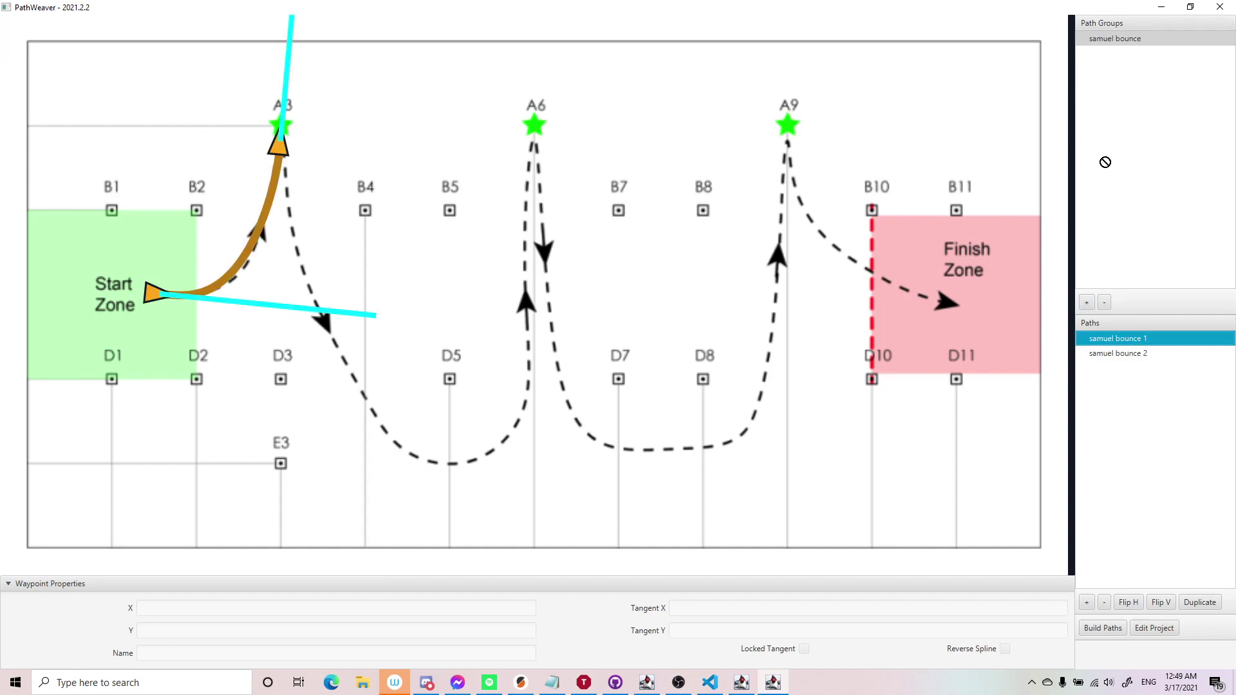
pyautogui.moveTo(1106, 181); pyautogui.dragTo(1101, 51)
pyautogui.moveTo(1138, 354); pyautogui.dragTo(1117, 59)
pyautogui.click(1127, 37)
pyautogui.click(1121, 39)
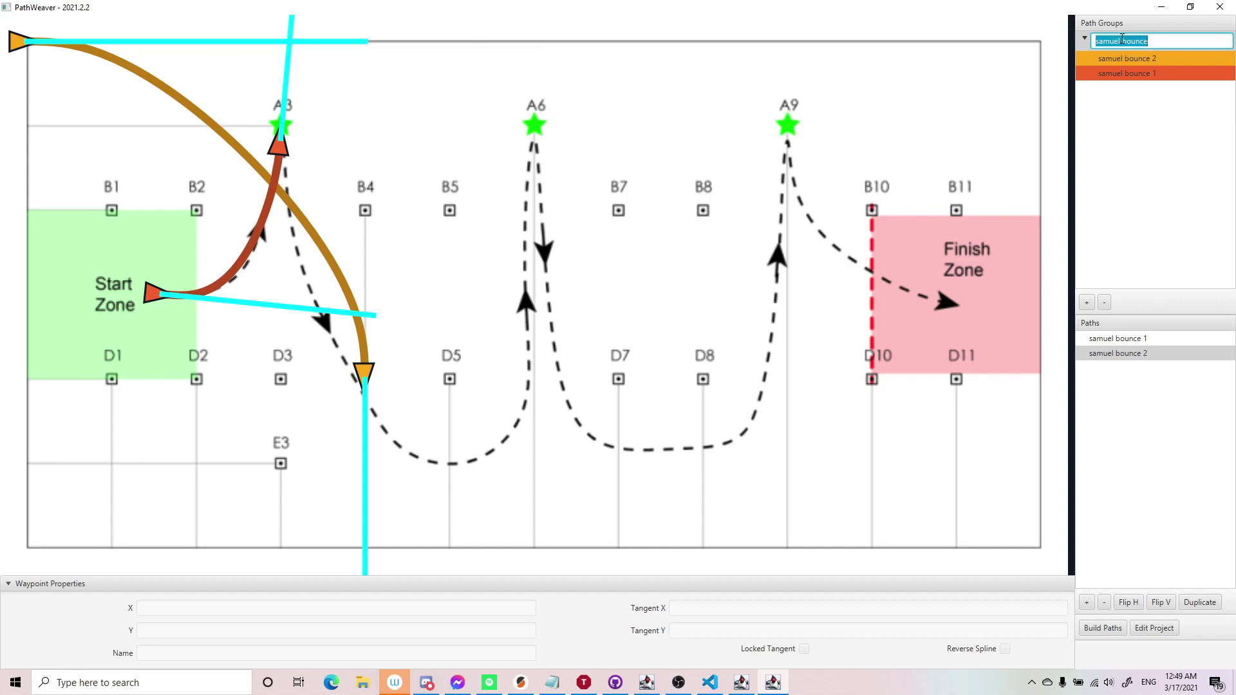
pyautogui.click(1129, 56)
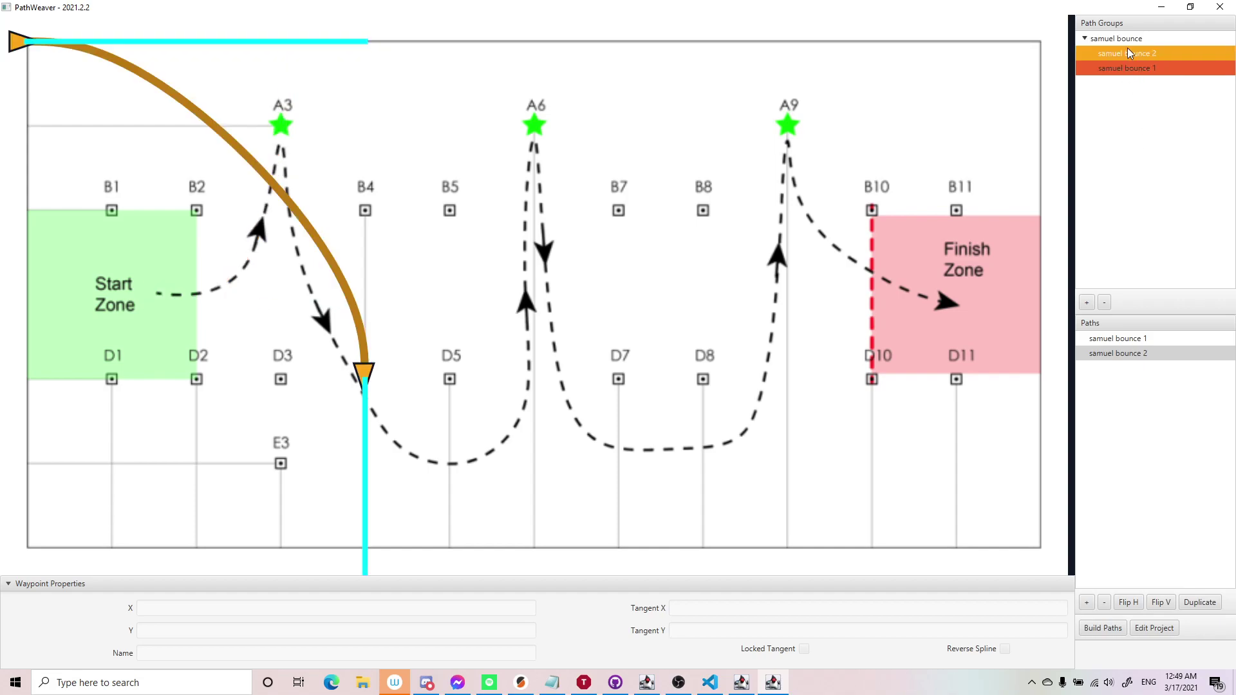
pyautogui.click(1127, 43)
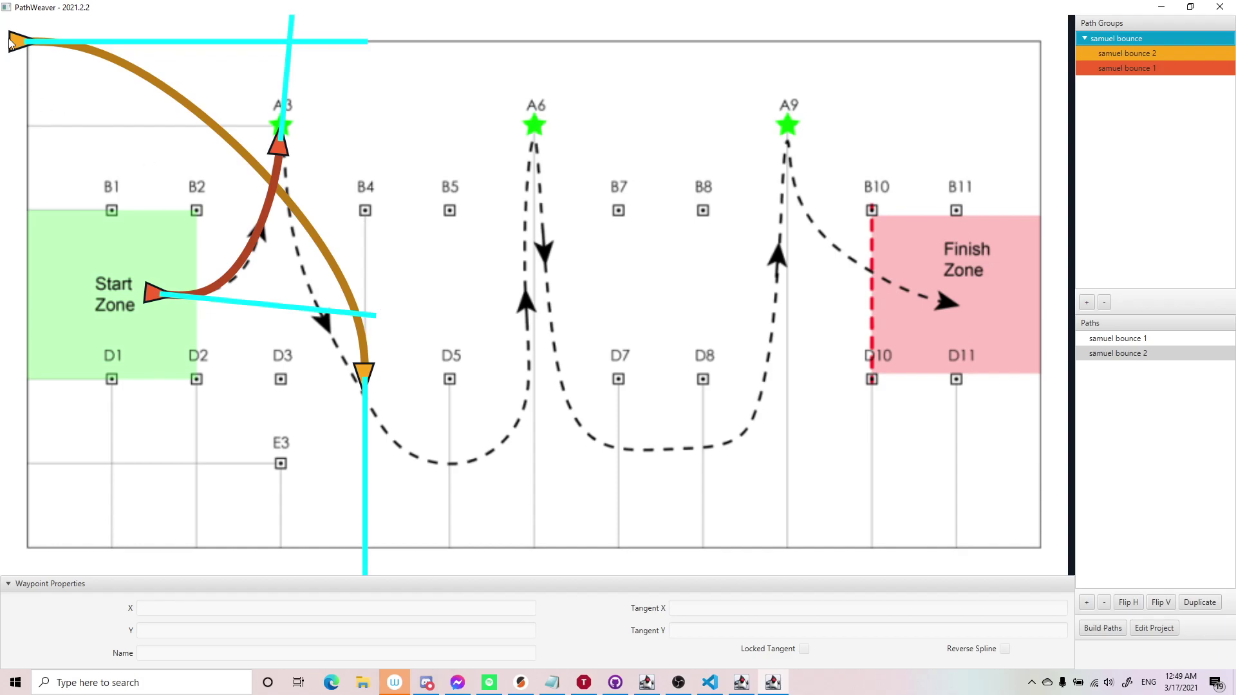
# Move the second path's start beside star A3 with its tangent aimed downward, save it, and order it after the first path.
pyautogui.moveTo(16, 37); pyautogui.dragTo(320, 124)
pyautogui.moveTo(452, 132); pyautogui.dragTo(336, 239)
pyautogui.click(1210, 67)
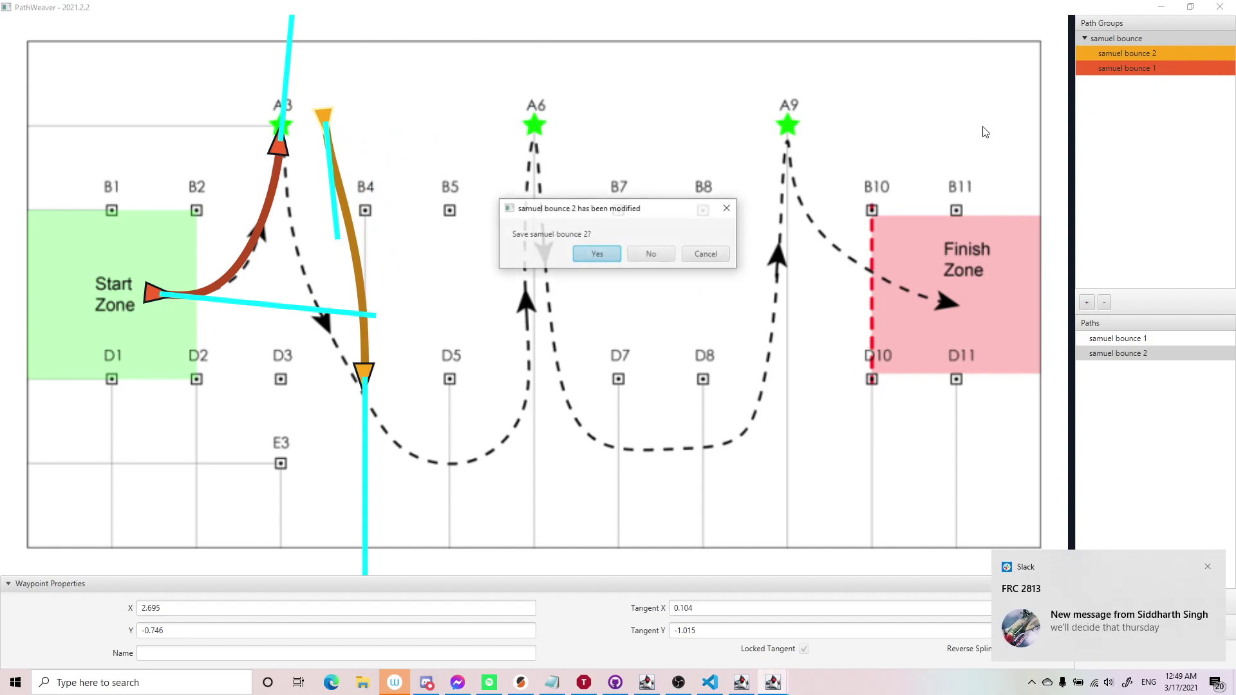
pyautogui.press('Return')
pyautogui.moveTo(1109, 63); pyautogui.dragTo(1109, 78)
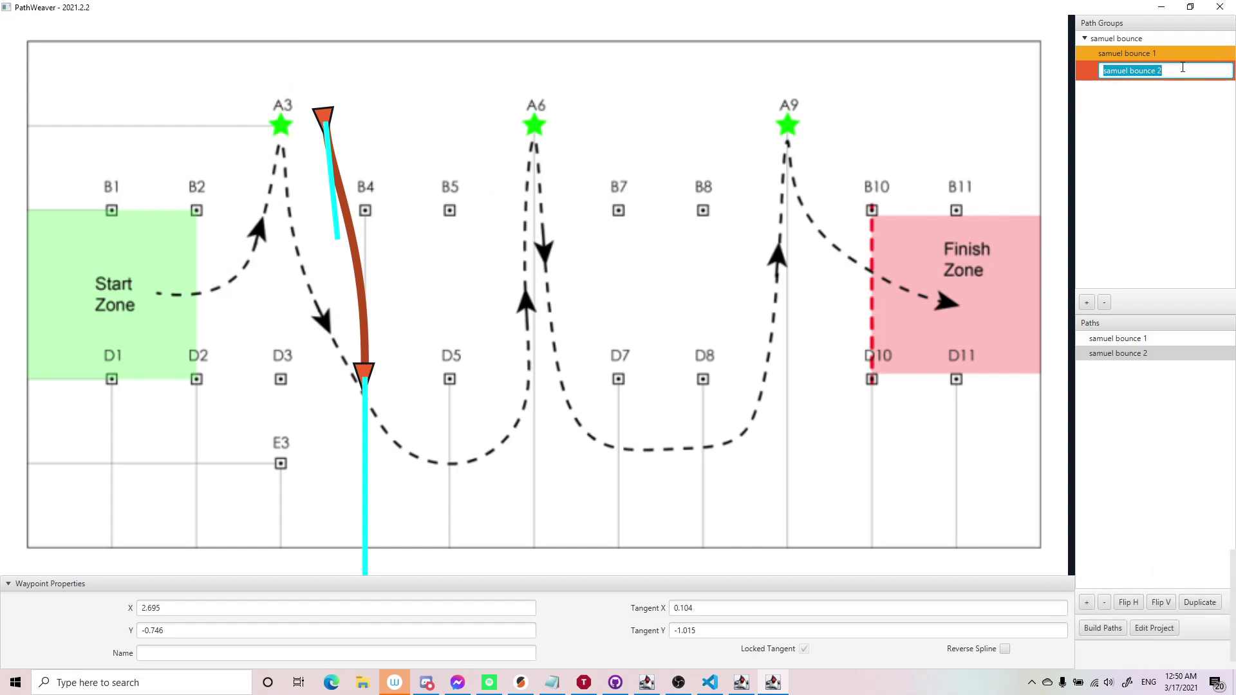
pyautogui.click(1153, 43)
# Place the second path's start waypoint on star A3 and its end waypoint at the curve's low point below D5.
pyautogui.moveTo(323, 116); pyautogui.dragTo(277, 135)
pyautogui.moveTo(364, 372); pyautogui.dragTo(447, 457)
pyautogui.moveTo(450, 525); pyautogui.dragTo(726, 506)
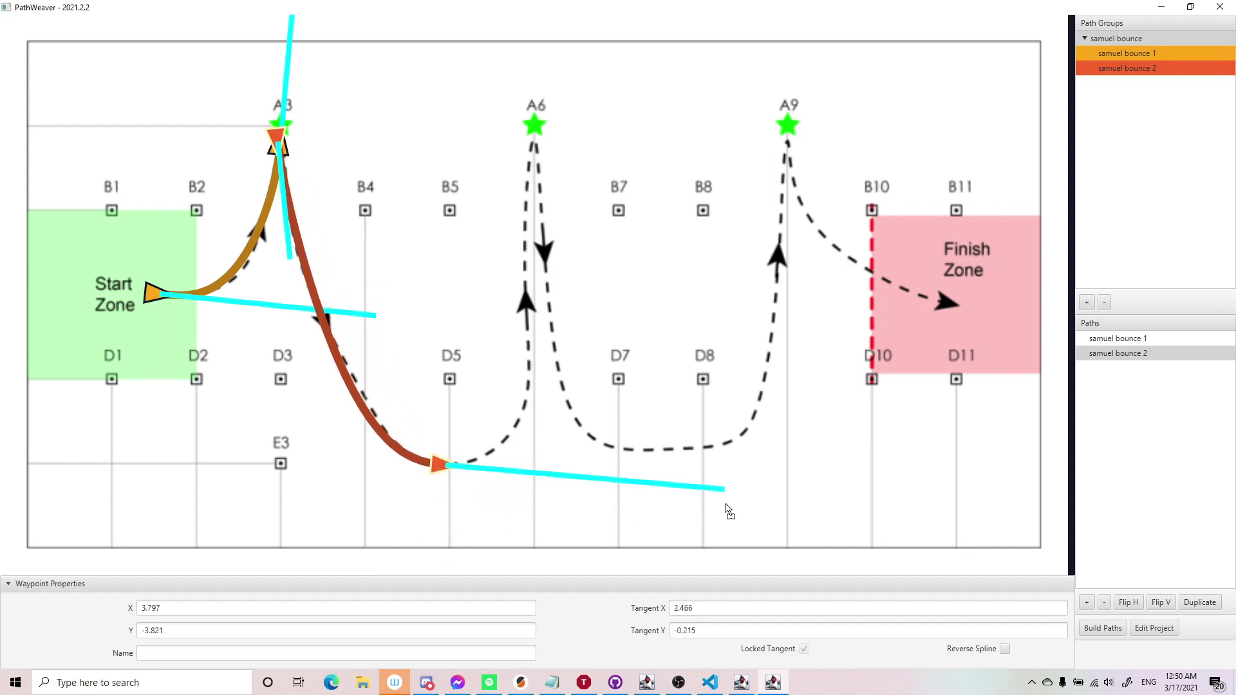
# Extend the second path's end up to star A6 and add a middle waypoint below D5, adjusting tangents to follow the dashed course.
pyautogui.moveTo(436, 470); pyautogui.dragTo(534, 131)
pyautogui.moveTo(683, 150); pyautogui.dragTo(670, 126)
pyautogui.moveTo(580, 49); pyautogui.dragTo(544, 33)
pyautogui.moveTo(452, 149); pyautogui.dragTo(438, 456)
pyautogui.moveTo(524, 442); pyautogui.dragTo(607, 438)
pyautogui.moveTo(442, 468)
pyautogui.mouseDown()
pyautogui.moveTo(482, 470)
pyautogui.moveTo(459, 467)
pyautogui.mouseUp()
pyautogui.moveTo(615, 440); pyautogui.dragTo(685, 425)
pyautogui.moveTo(457, 468)
pyautogui.mouseDown()
pyautogui.moveTo(447, 472)
pyautogui.moveTo(458, 468)
pyautogui.mouseUp()
pyautogui.moveTo(676, 423)
pyautogui.mouseDown()
pyautogui.moveTo(722, 427)
pyautogui.moveTo(684, 433)
pyautogui.mouseUp()
pyautogui.moveTo(542, 138); pyautogui.dragTo(534, 141)
pyautogui.click(722, 119)
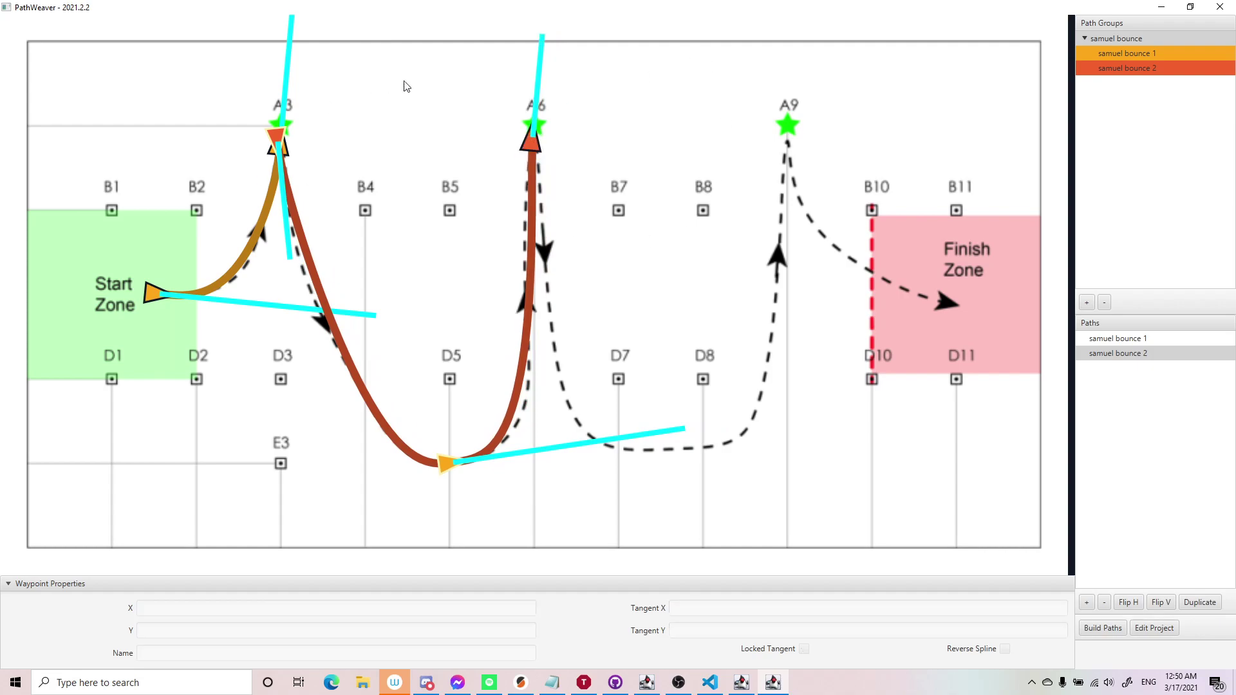
# Rework the second path's start tangent at star A3, leaving it pointing down at about X 0.53 and Y -2.61.
pyautogui.click(1133, 39)
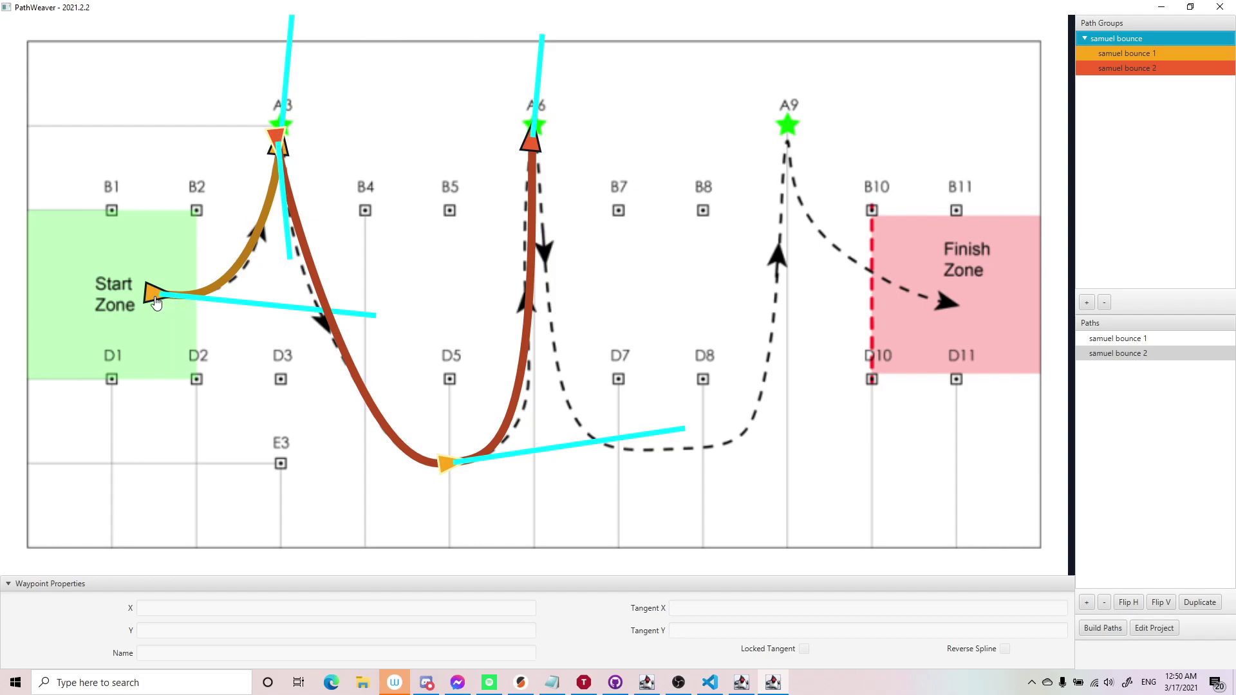
pyautogui.click(144, 329)
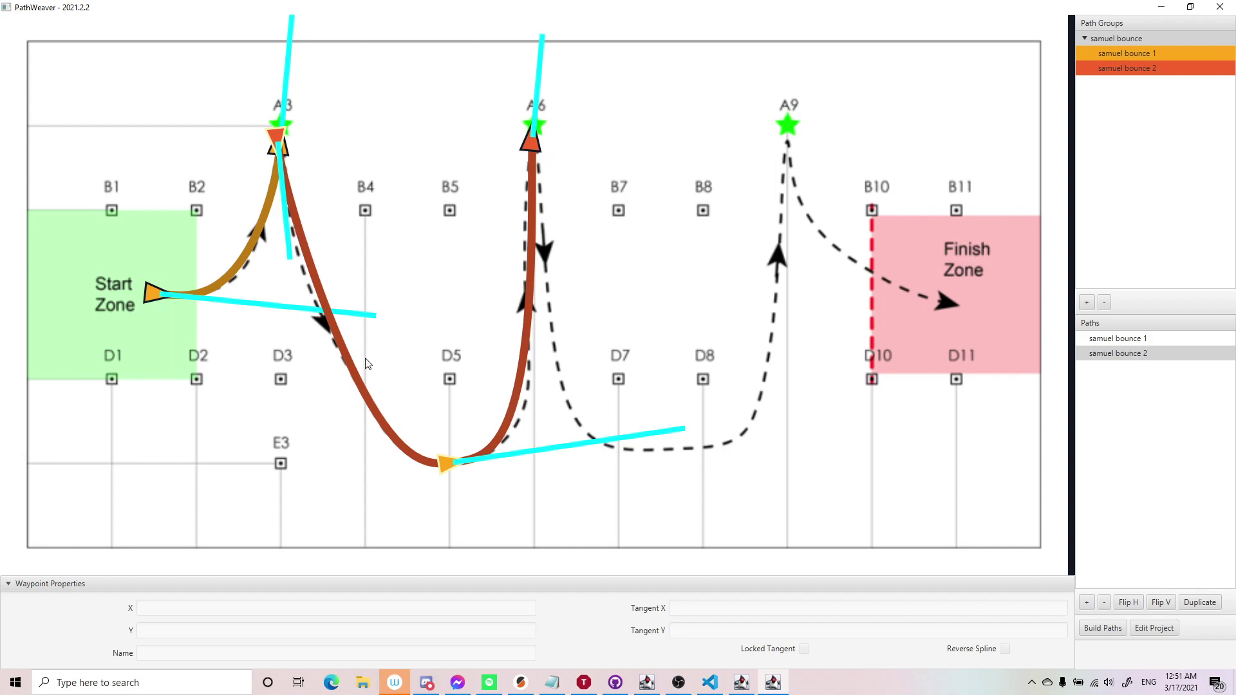
pyautogui.moveTo(287, 224); pyautogui.dragTo(233, 36)
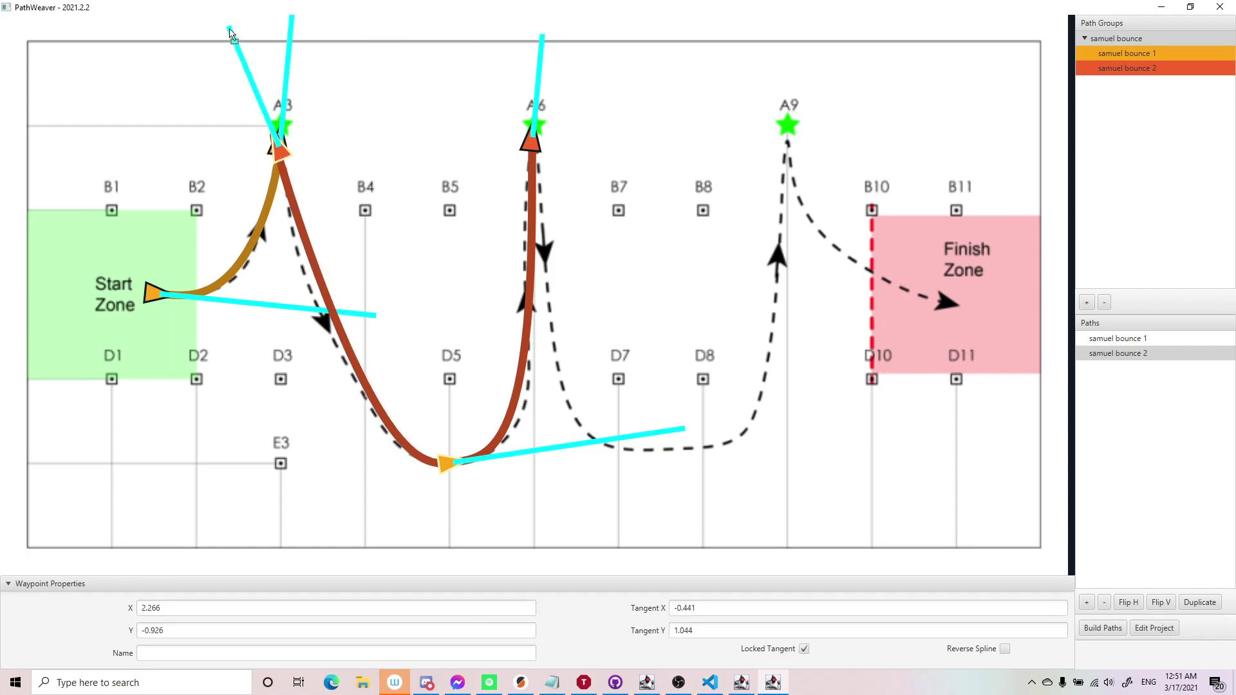
pyautogui.moveTo(551, 450); pyautogui.dragTo(681, 427)
pyautogui.moveTo(254, 75); pyautogui.dragTo(341, 443)
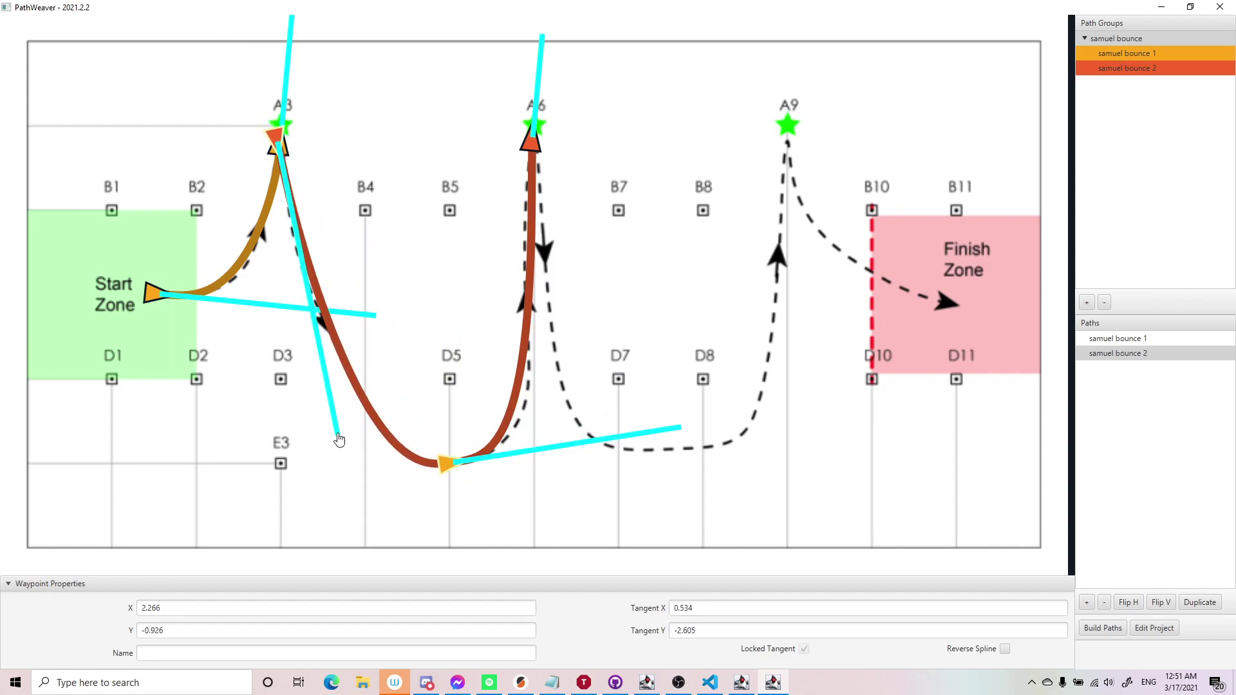
pyautogui.click(849, 375)
pyautogui.click(1090, 412)
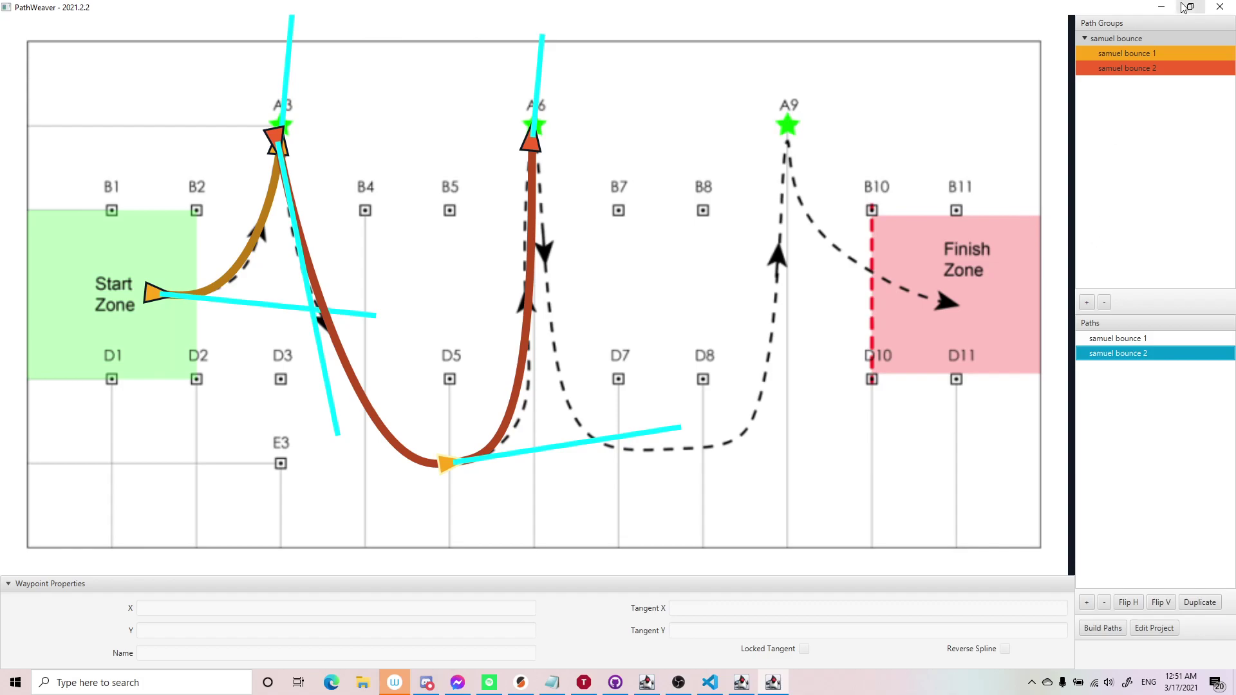
# Minimize the project window, switch to Microsoft Edge, and load github.com/wpilib.
pyautogui.click(1161, 7)
pyautogui.click(331, 684)
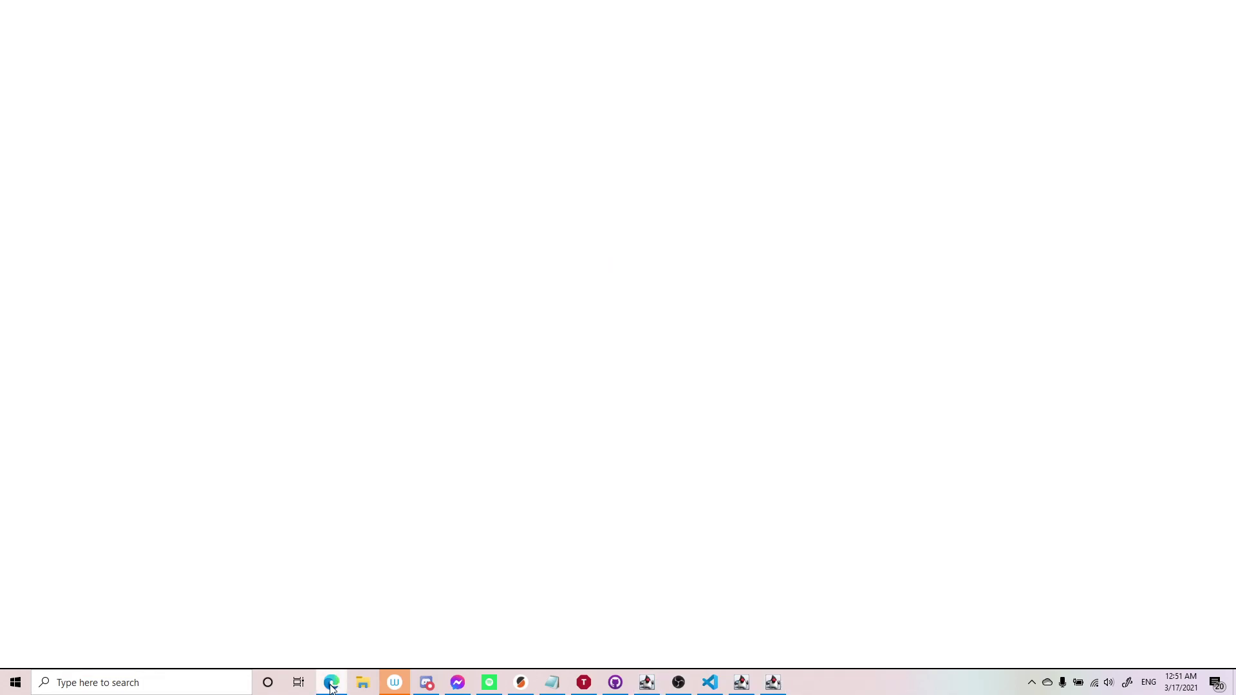
pyautogui.write('github.com/wpilib')
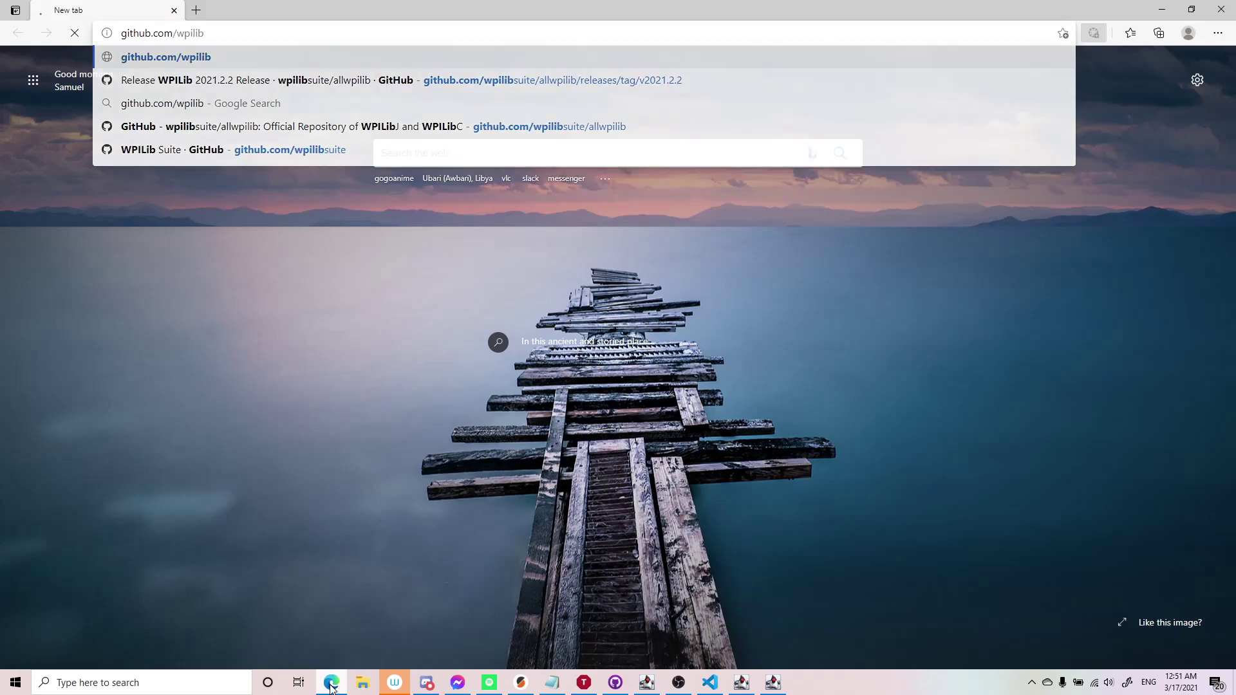
pyautogui.press('Return')
# Search for allwpilib in a new browser tab and open the wpilibsuite/allwpilib GitHub repository.
pyautogui.hotkey('ctrl', 't')
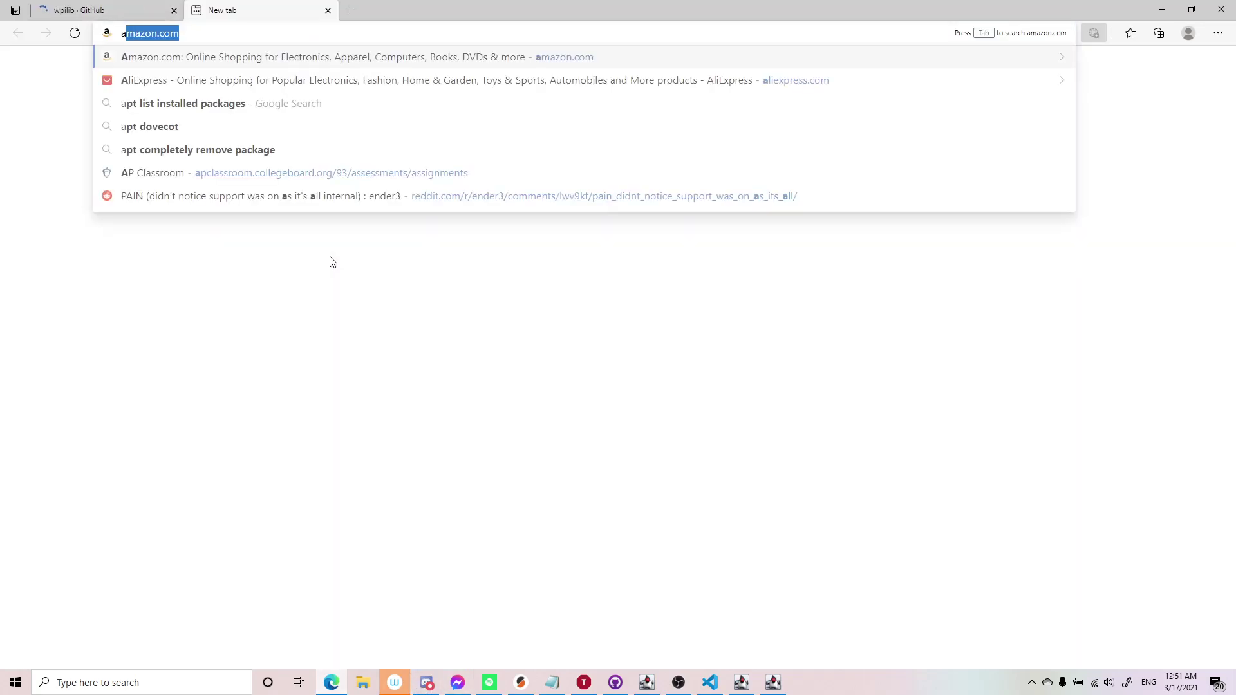
pyautogui.write('allwip')
pyautogui.hotkey('ctrl', 'l')
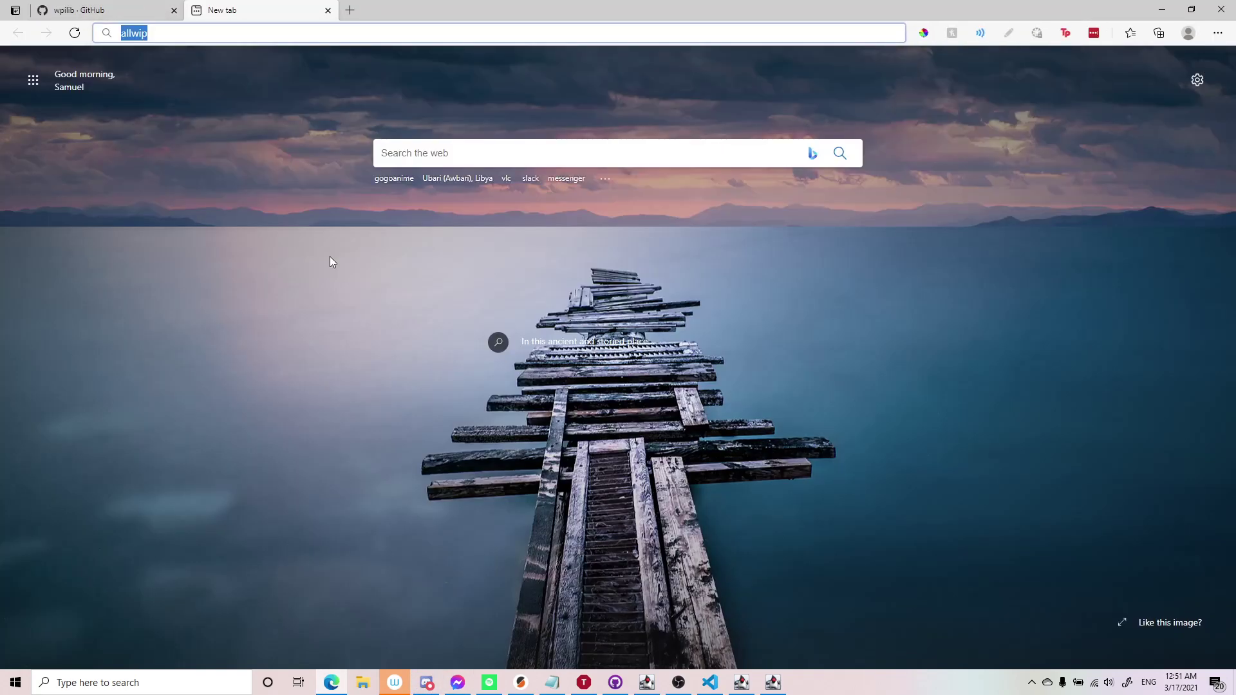
pyautogui.write('allwpilib')
pyautogui.press('Return')
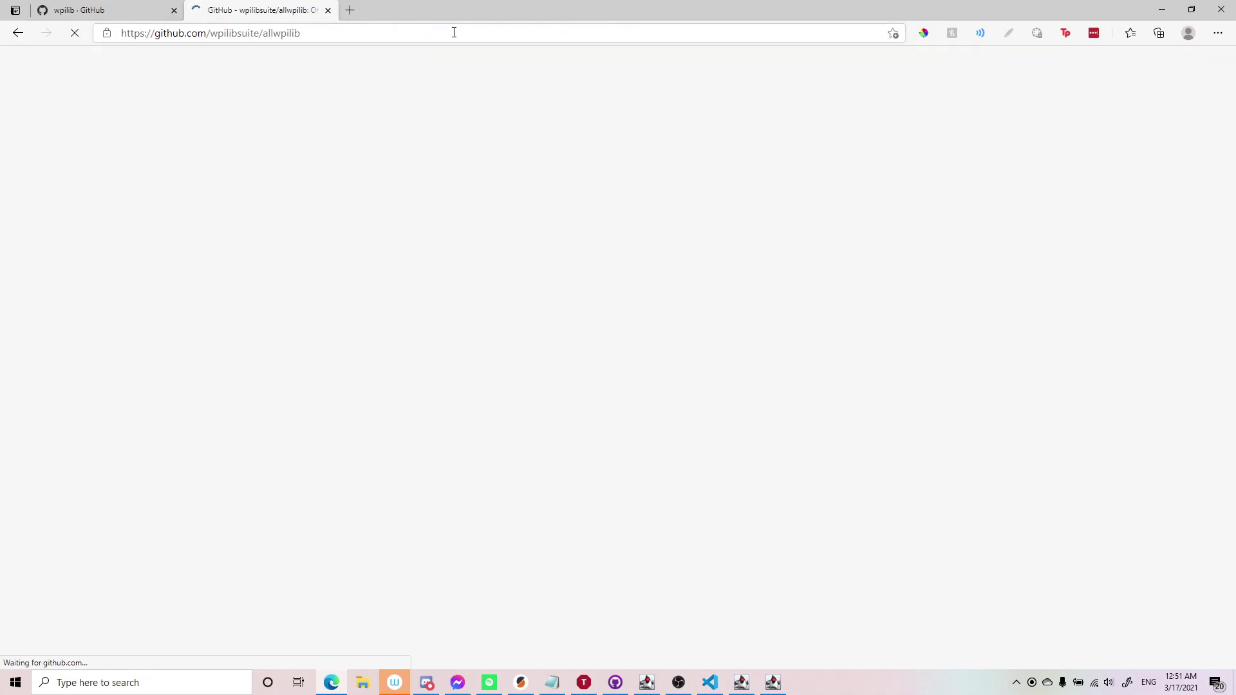
pyautogui.click(436, 31)
# Look through the allwpilib repository and open its WPILib 2021.2.2 Release page, highlighting the release title.
pyautogui.scroll(-9, 312, 279)
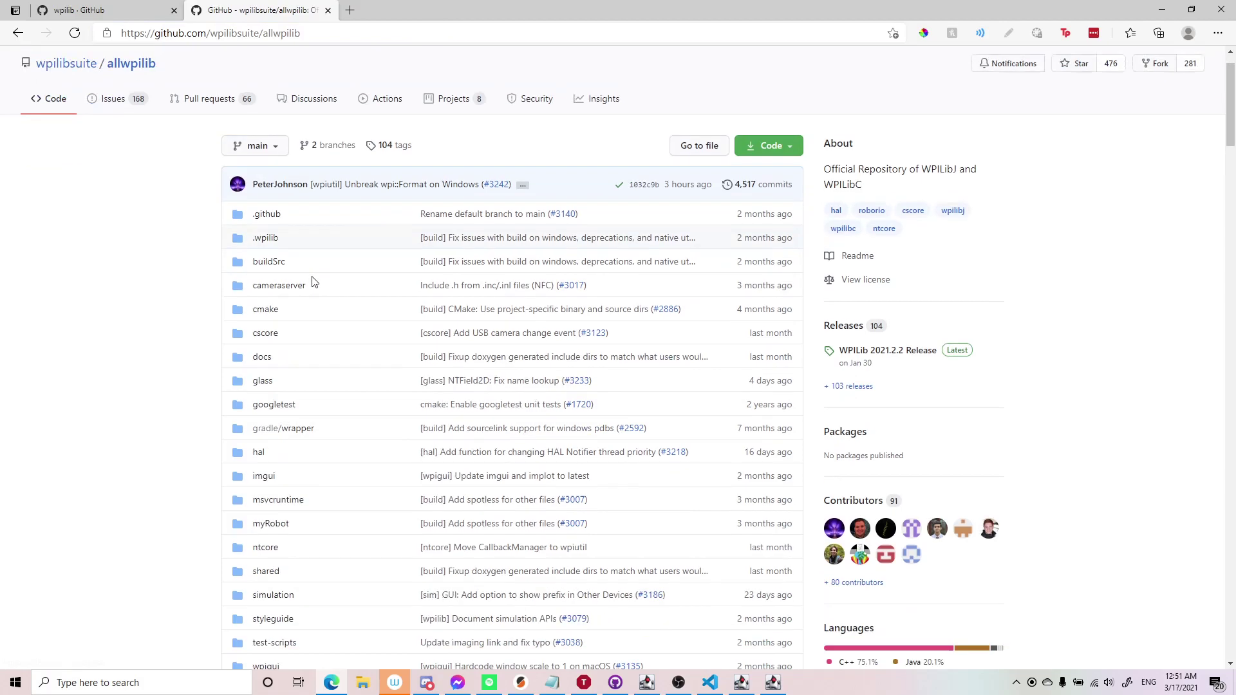
pyautogui.scroll(-11, 320, 273)
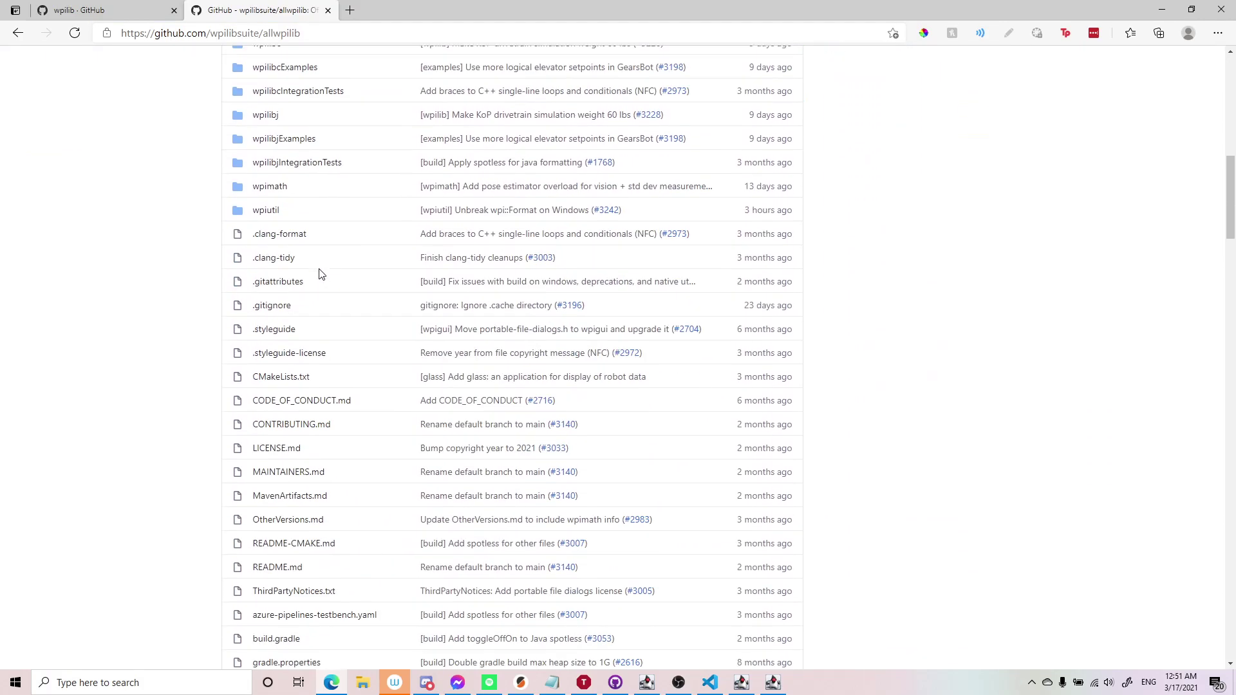
pyautogui.scroll(20, 340, 287)
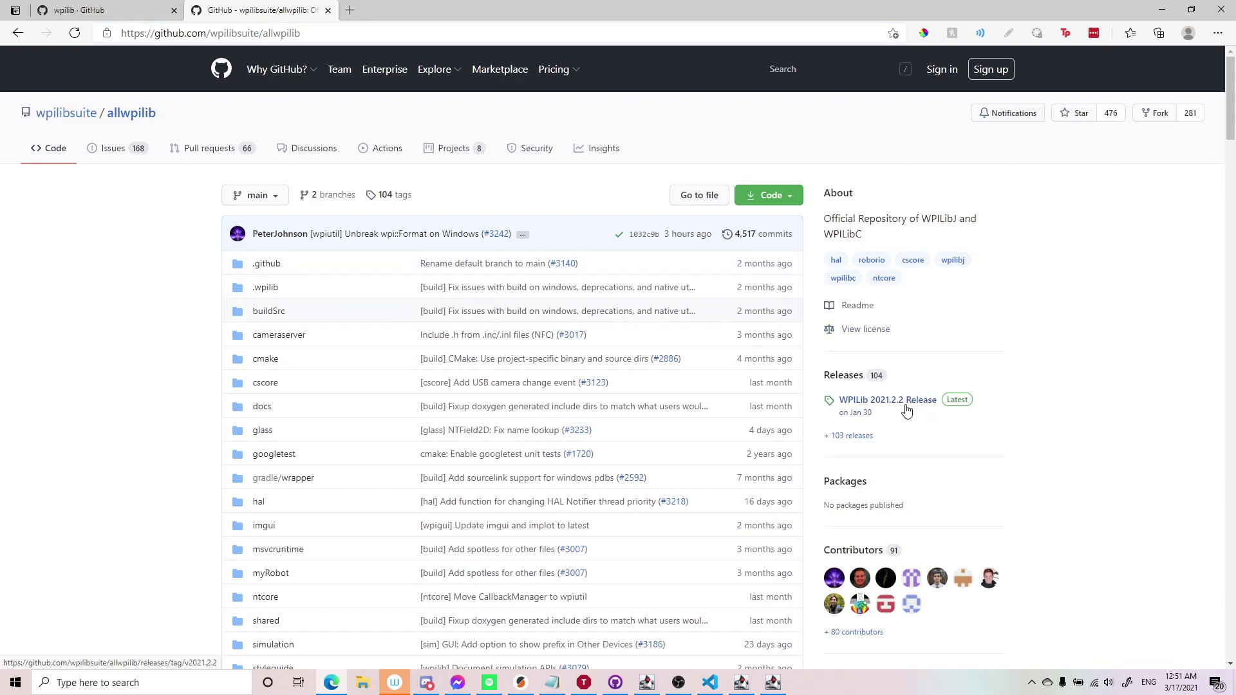
pyautogui.click(856, 401)
pyautogui.scroll(-3, 461, 341)
pyautogui.scroll(-9, 461, 341)
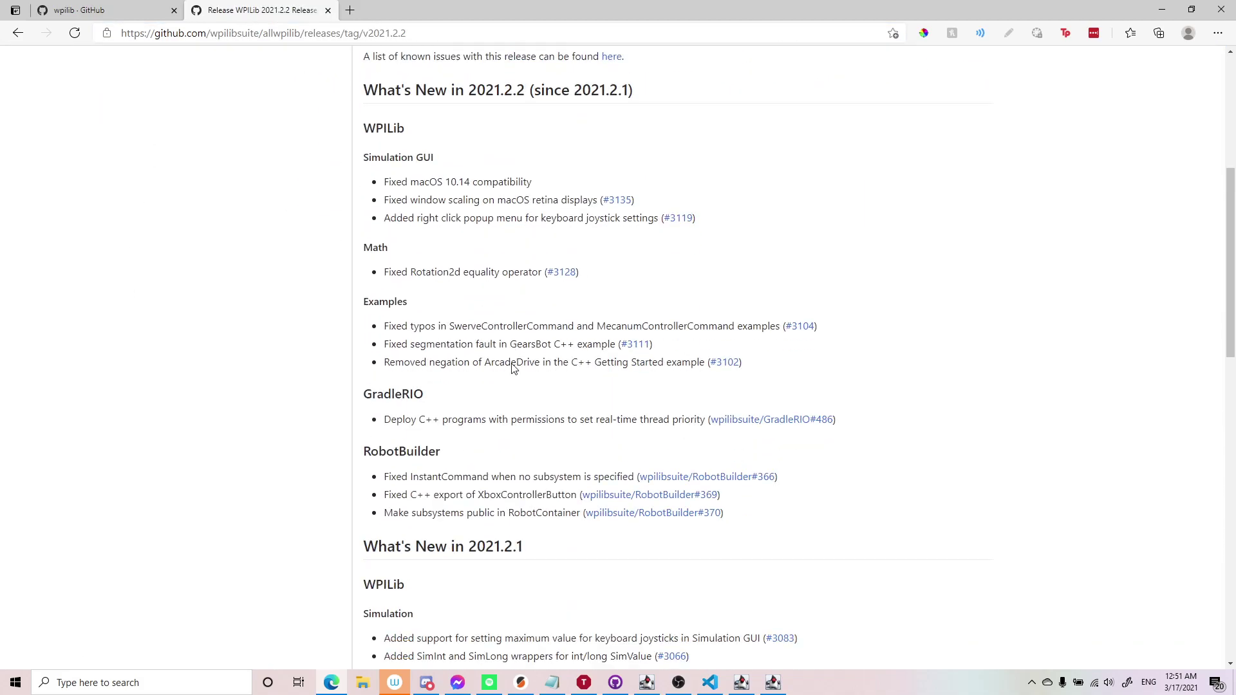
pyautogui.scroll(12, 602, 261)
pyautogui.tripleClick(602, 257)
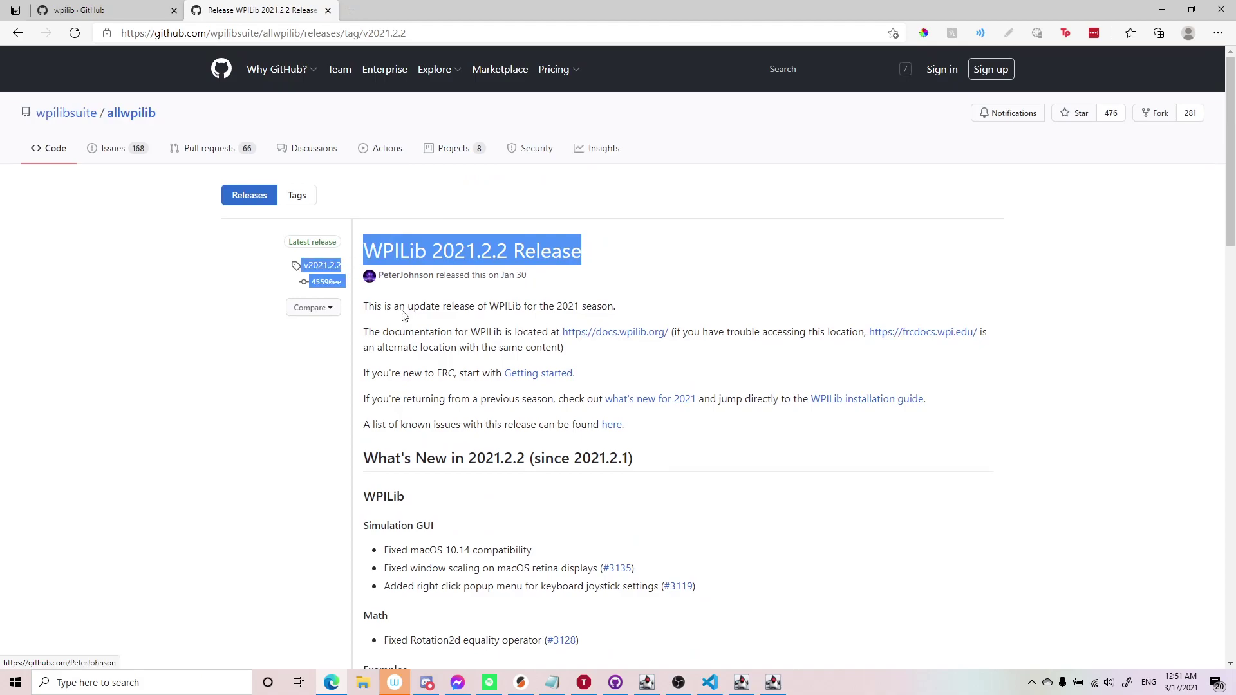
# Examine the release's download assets, highlighting the macOS file WPILib_macOS-2021.2.2.dmg.
pyautogui.scroll(-20, 486, 445)
pyautogui.moveTo(365, 422); pyautogui.dragTo(750, 588)
pyautogui.click(943, 492)
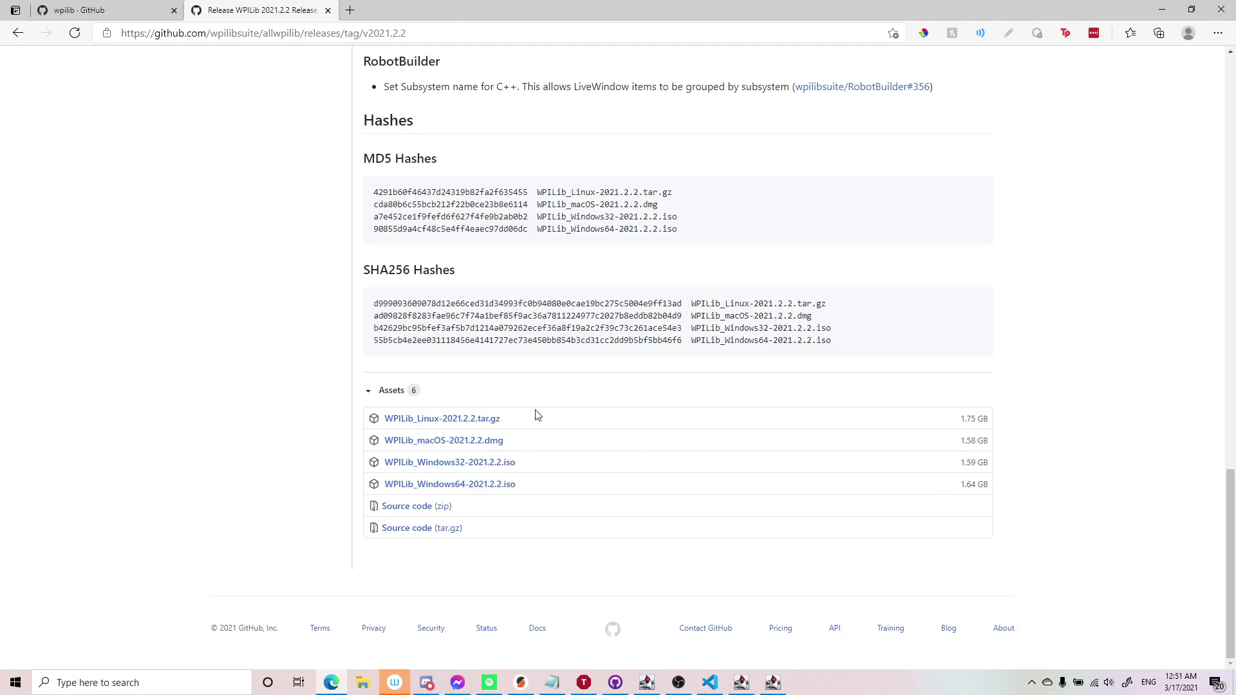
pyautogui.moveTo(503, 440); pyautogui.dragTo(415, 443)
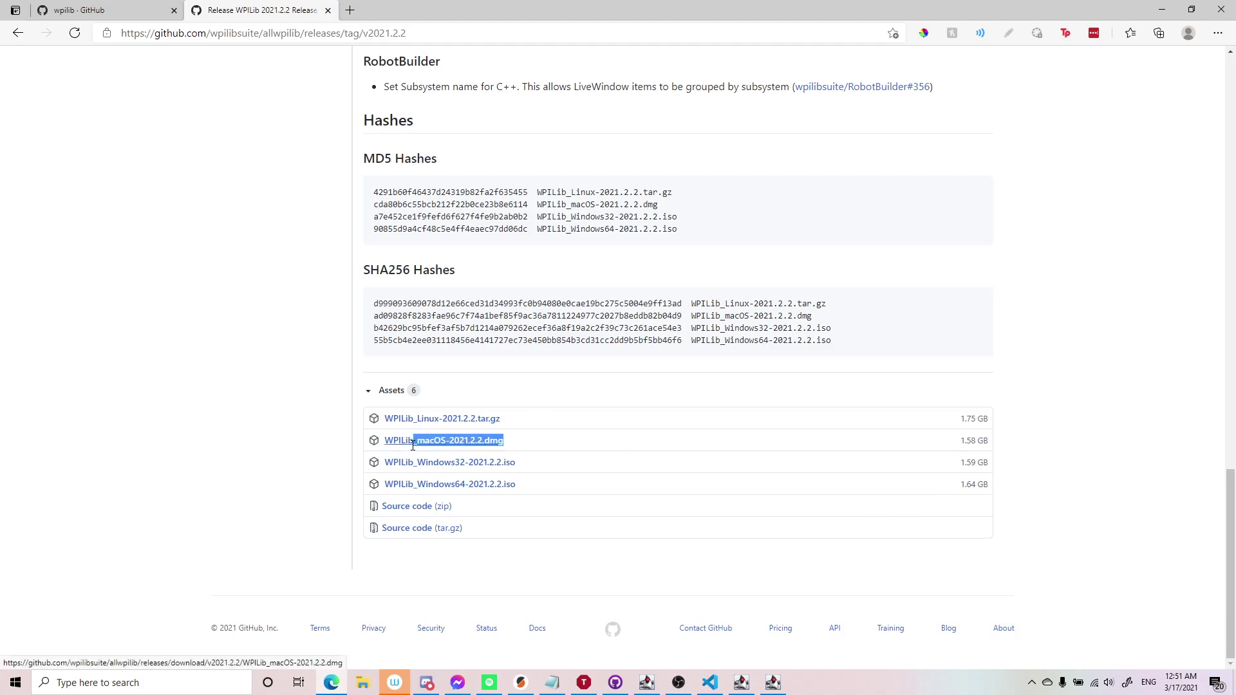
pyautogui.click(510, 445)
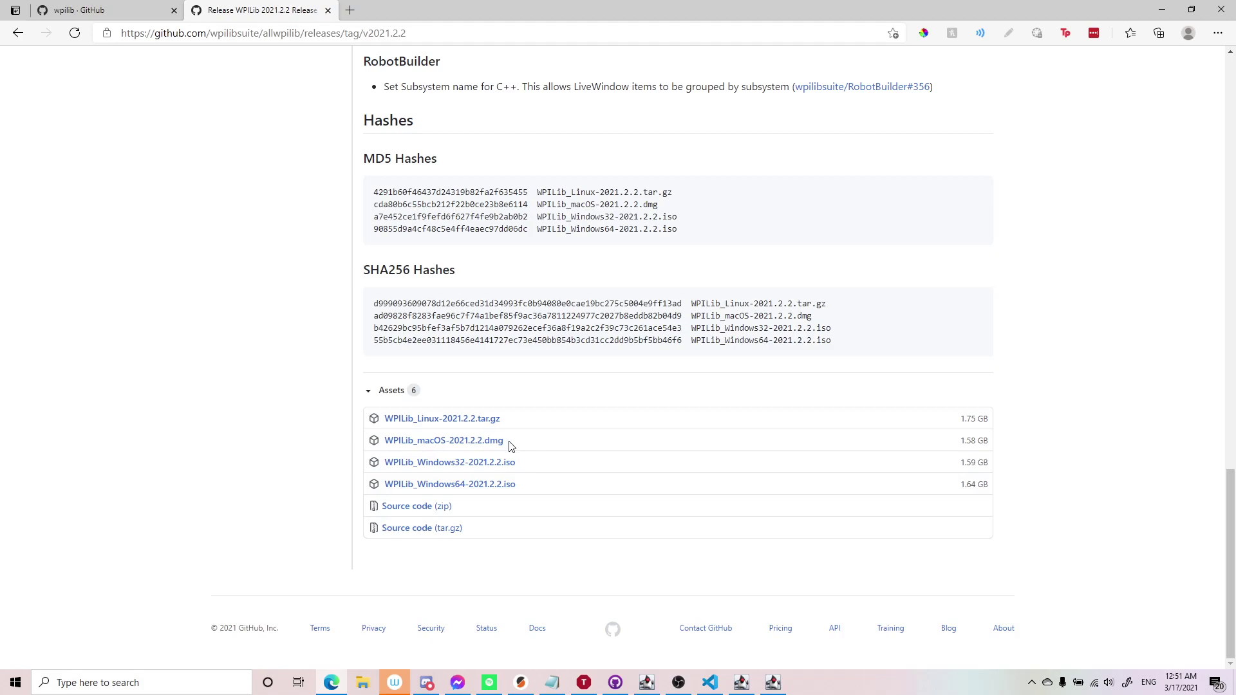
pyautogui.click(507, 494)
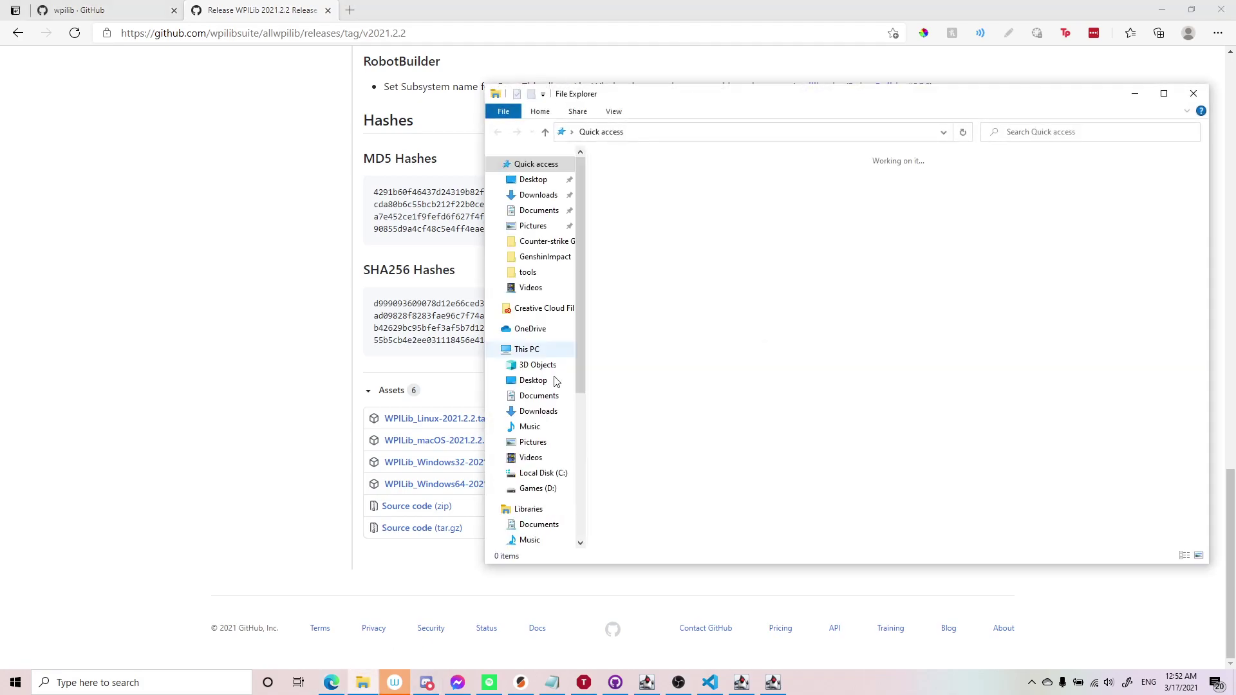
# Check the contents of the Games (D:) drive in File Explorer, then return to the WPILib release page in Edge.
pyautogui.click(528, 350)
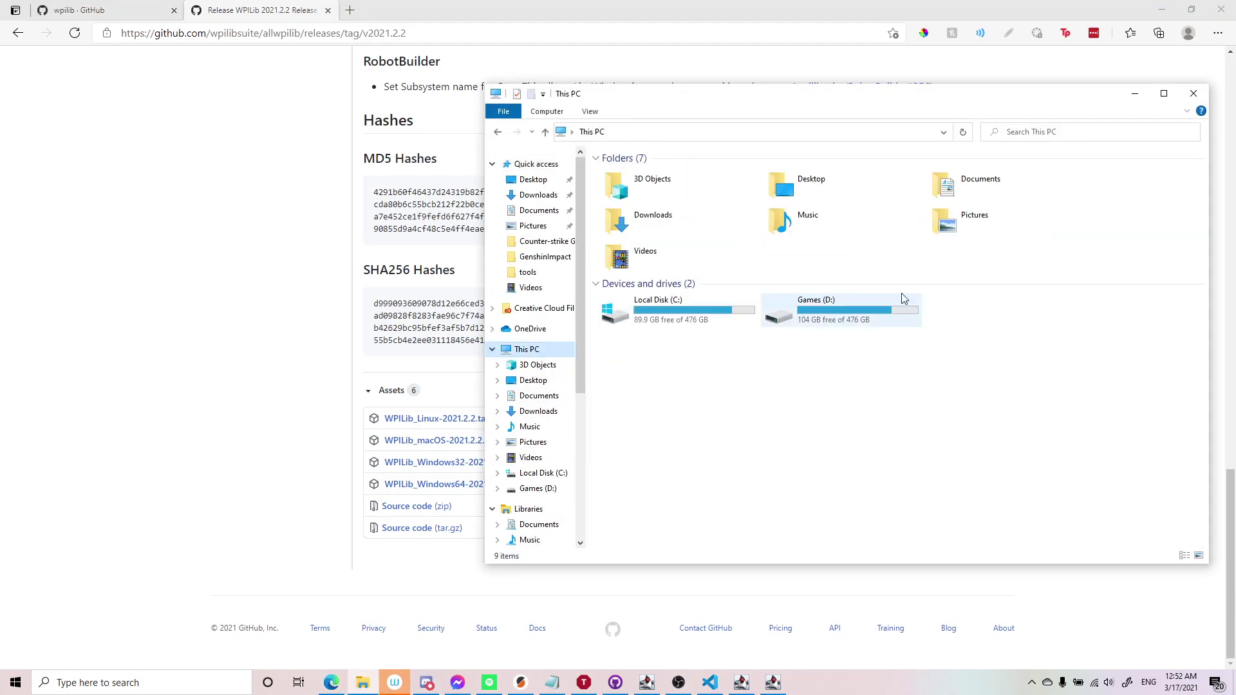
pyautogui.doubleClick(866, 313)
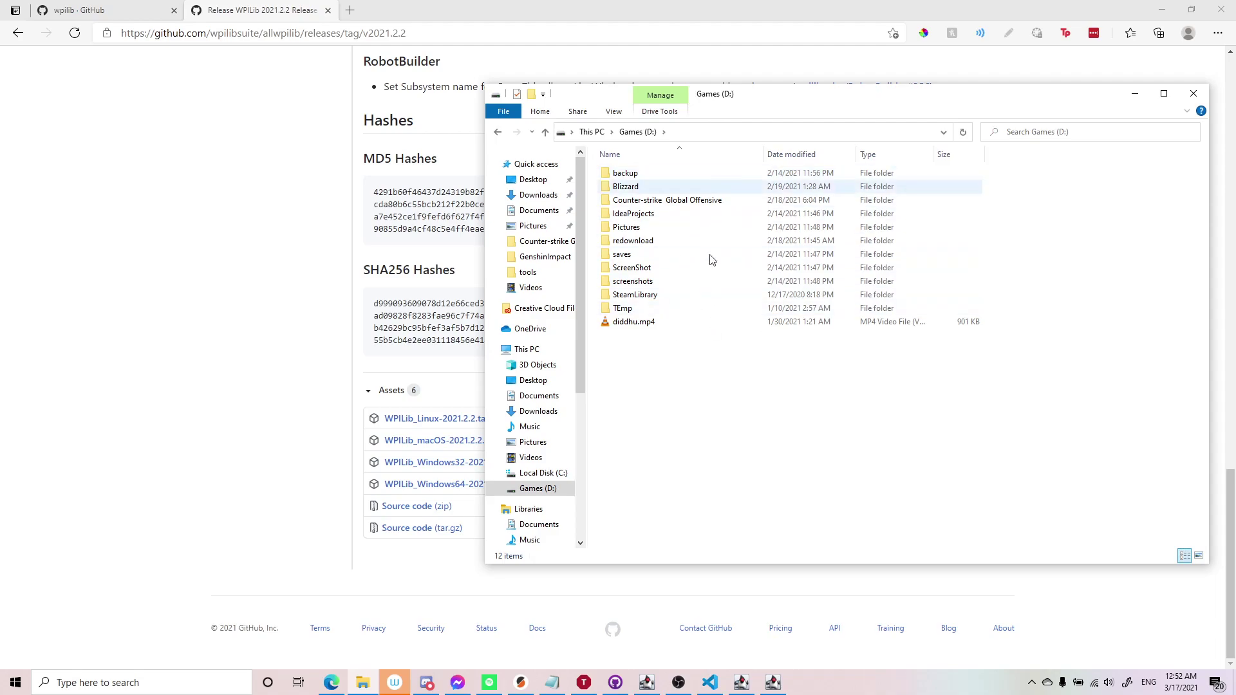
pyautogui.click(307, 440)
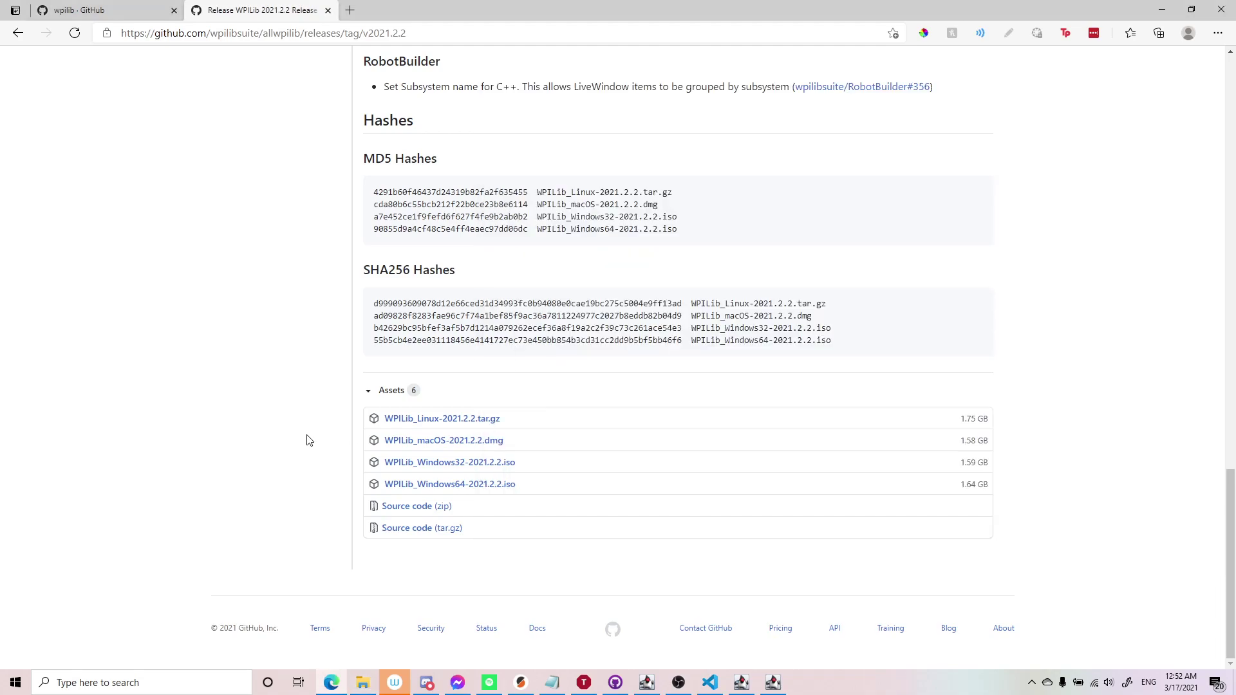
# Review the What's New notes of the WPILib 2021.2.2 release and switch back to the PathWeaver project window.
pyautogui.scroll(20, 306, 441)
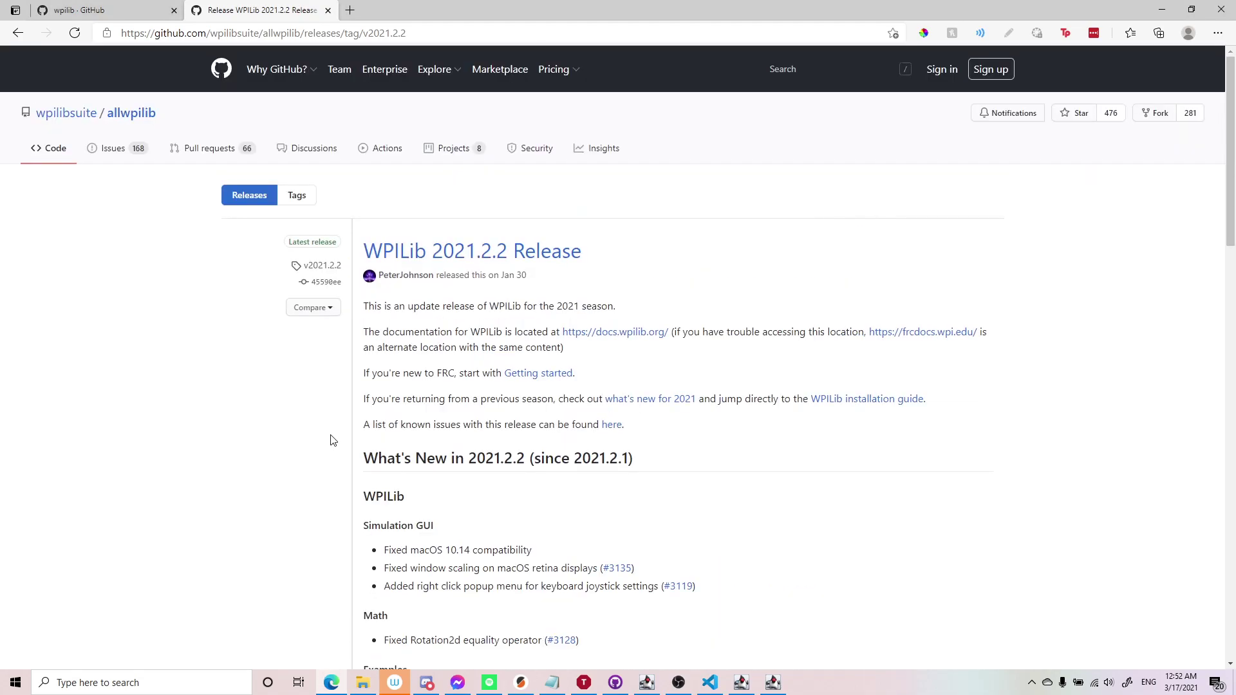
pyautogui.scroll(-4, 347, 437)
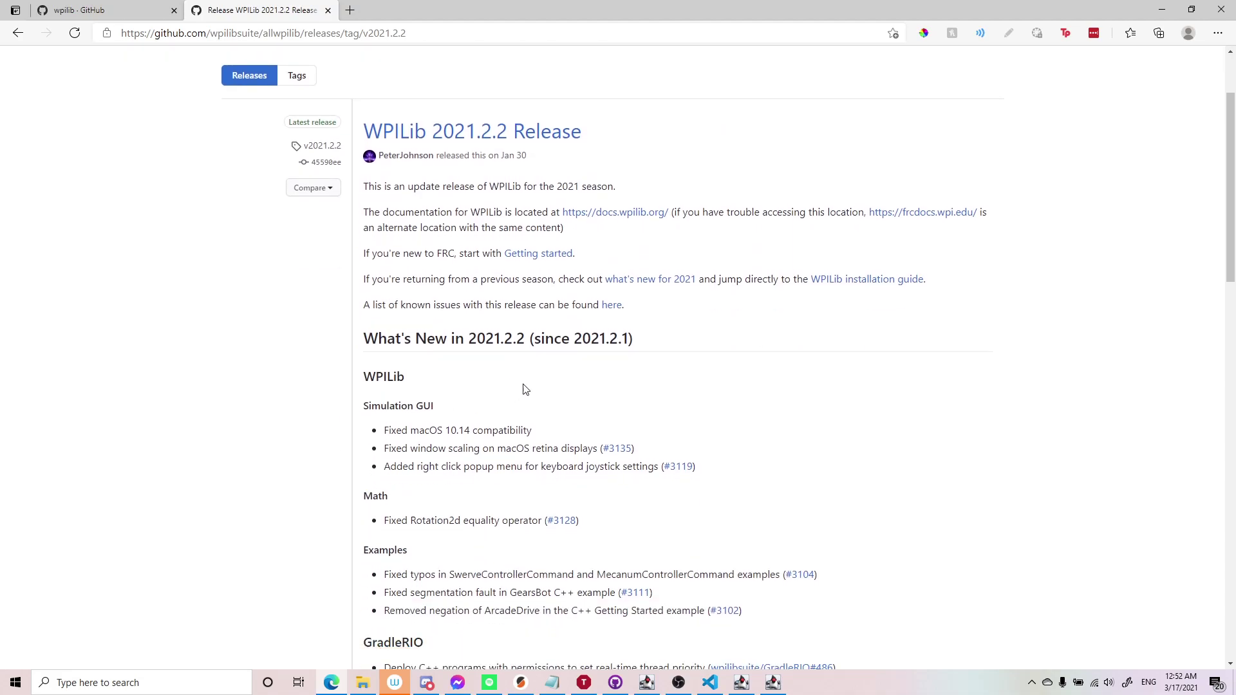
pyautogui.scroll(-3, 525, 390)
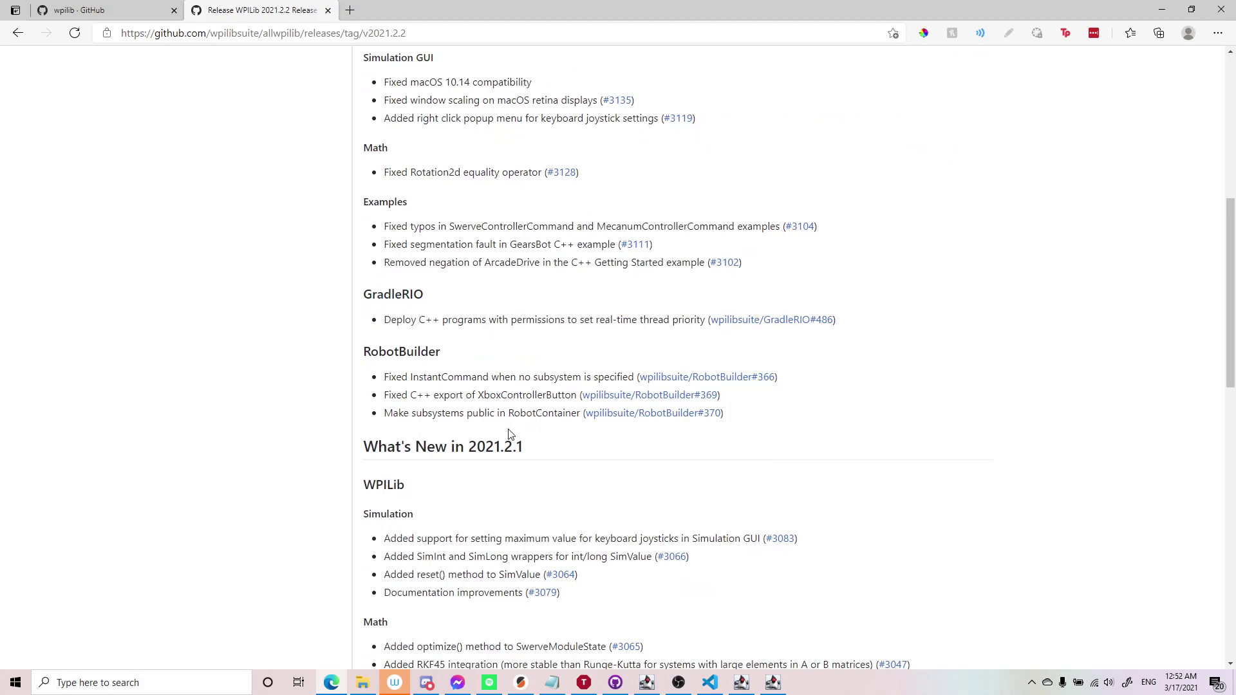
pyautogui.click(741, 683)
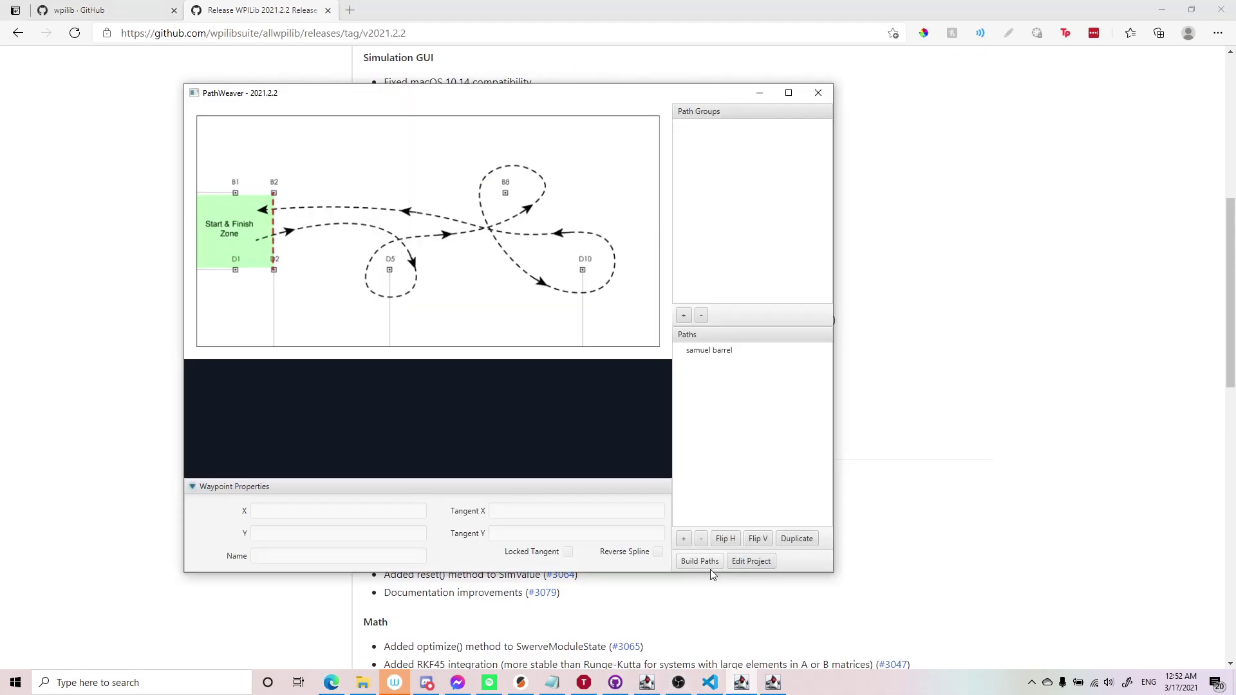